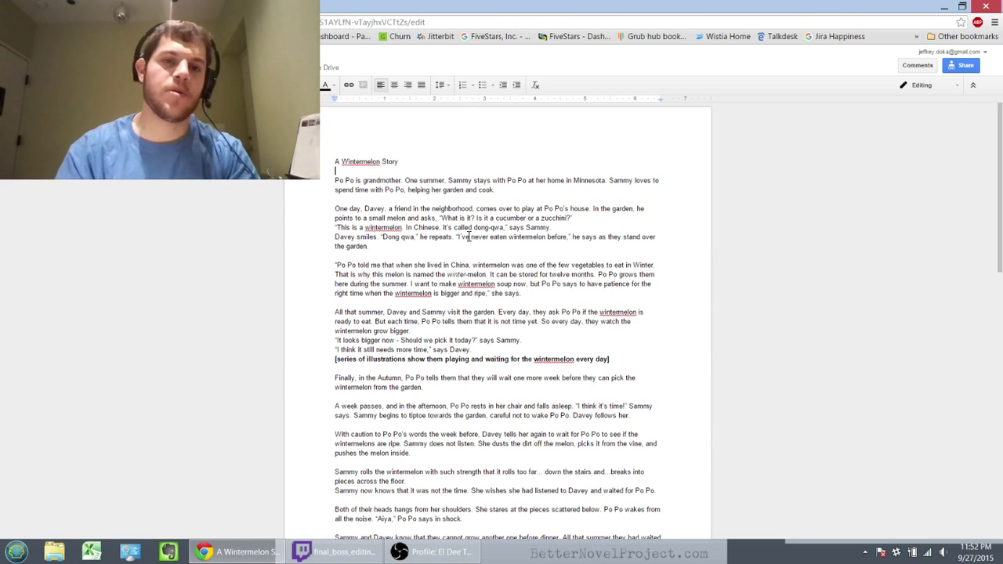
# Step: Switch to Suggesting mode and suggest inserting "Sammy's" before "grandmother" in the opening sentence
pyautogui.click(361, 180)
pyautogui.write("Sammy's")
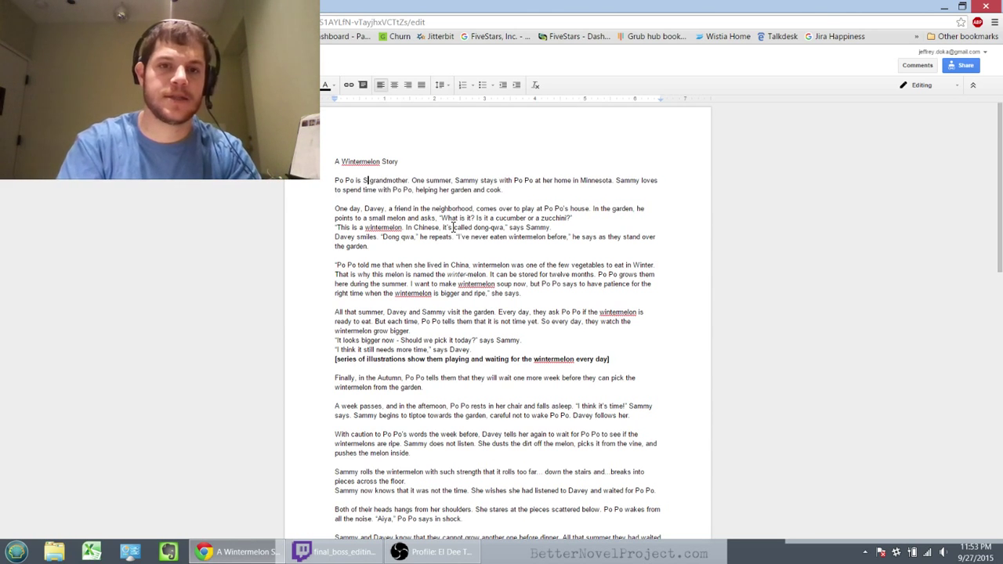
pyautogui.hotkey('ctrl', 'z')
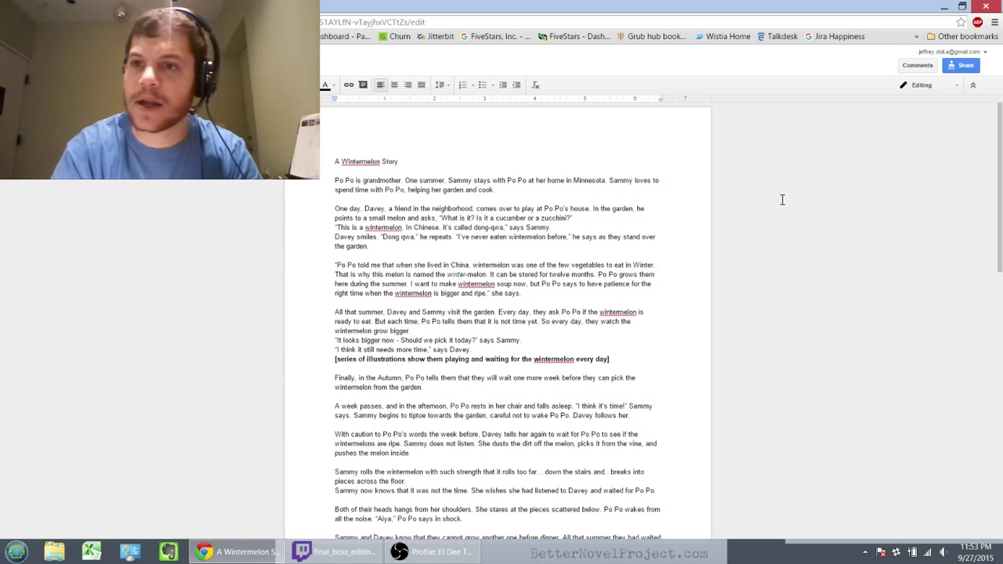
pyautogui.click(921, 85)
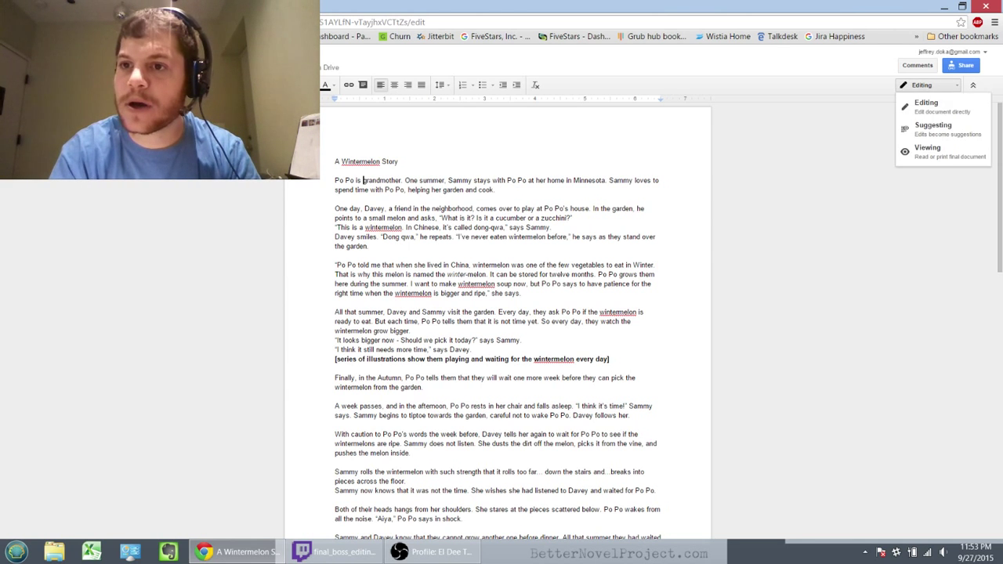
pyautogui.click(926, 126)
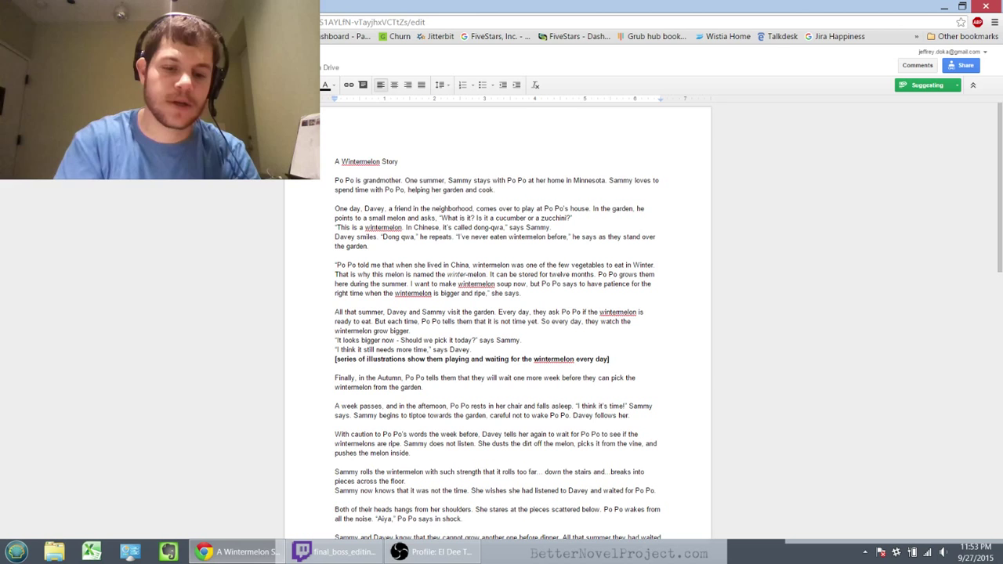
pyautogui.write("Sammy's")
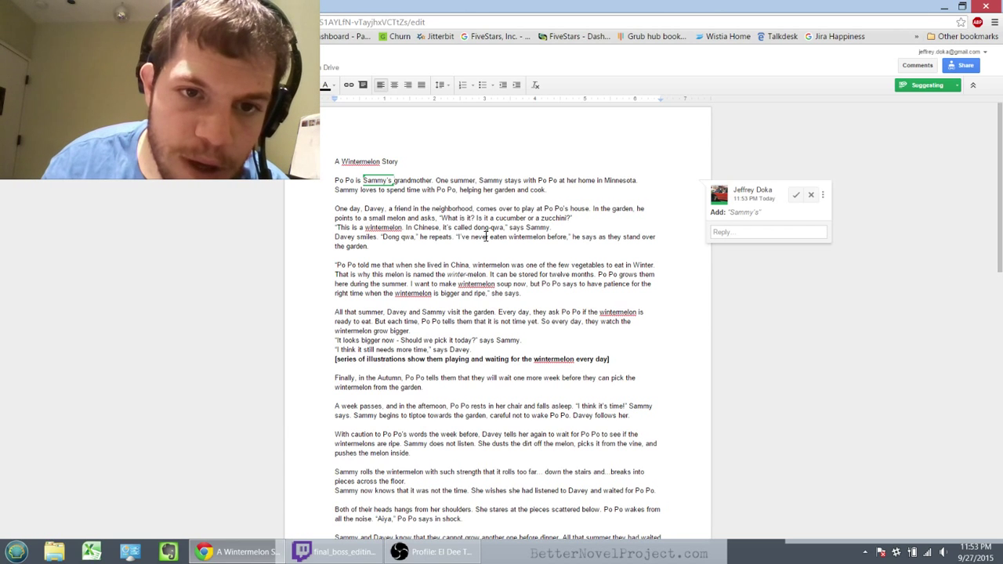
pyautogui.press('Down')
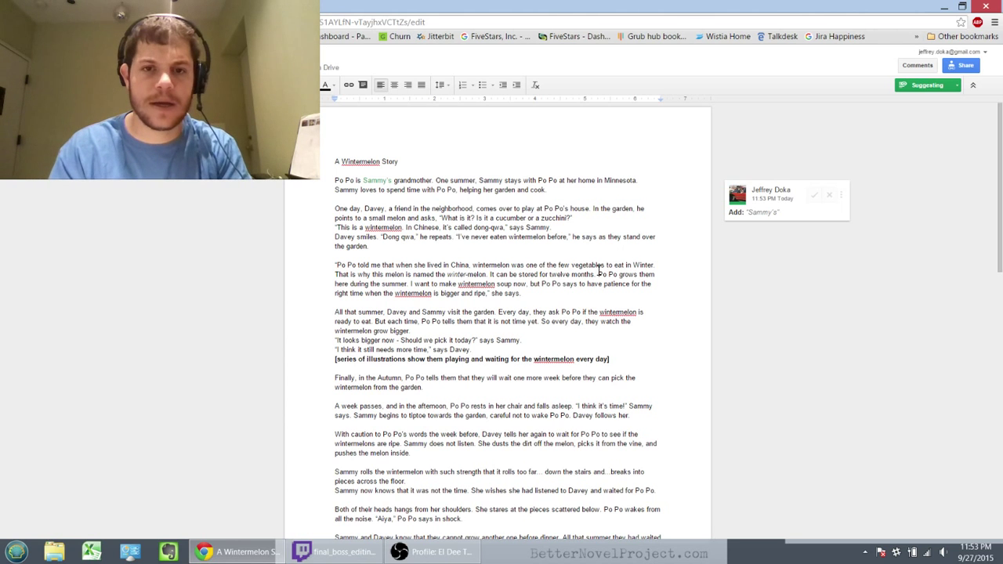
# Step: Suggest deleting the question "What is it?" from Sammy's line
pyautogui.press('Down')
pyautogui.press('Down')
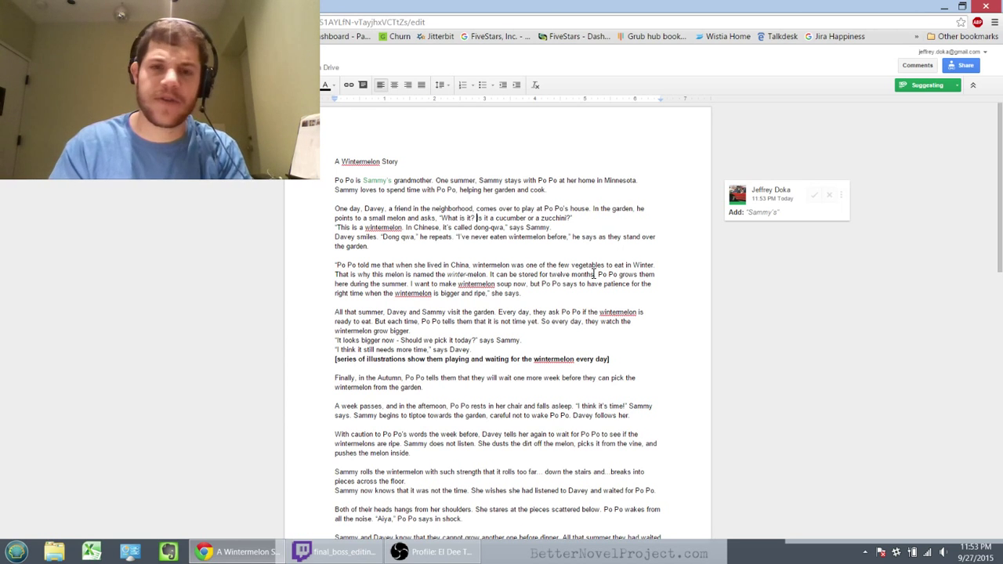
pyautogui.hotkey('shift', 'Left')
pyautogui.hotkey('shift', 'Left')
pyautogui.hotkey('shift', 'Left')
pyautogui.hotkey('shift', 'Left')
pyautogui.hotkey('shift', 'Left')
pyautogui.hotkey('shift', 'Left')
pyautogui.hotkey('shift', 'Left')
pyautogui.hotkey('shift', 'Left')
pyautogui.hotkey('shift', 'Left')
pyautogui.hotkey('shift', 'Left')
pyautogui.hotkey('shift', 'Left')
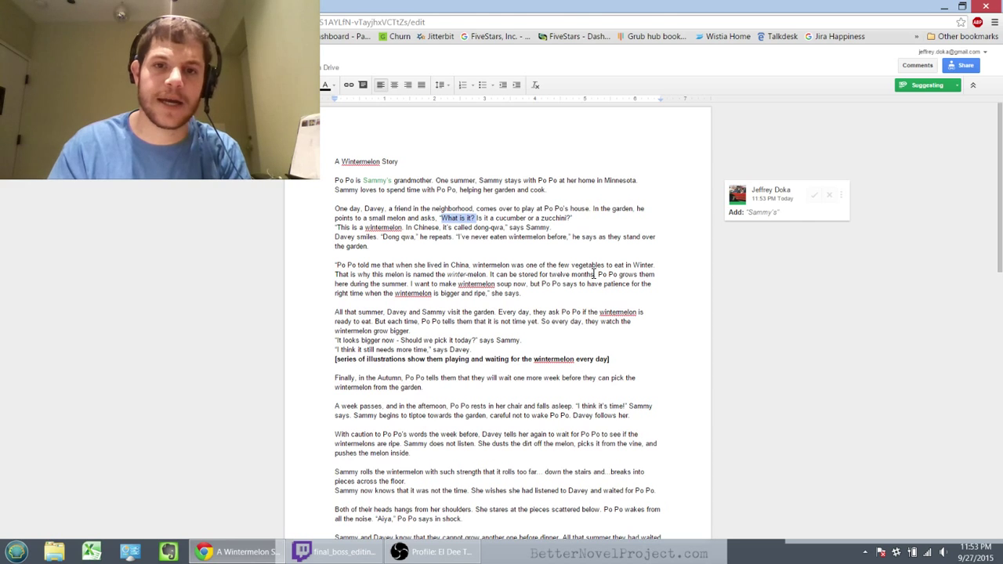
pyautogui.press('Delete')
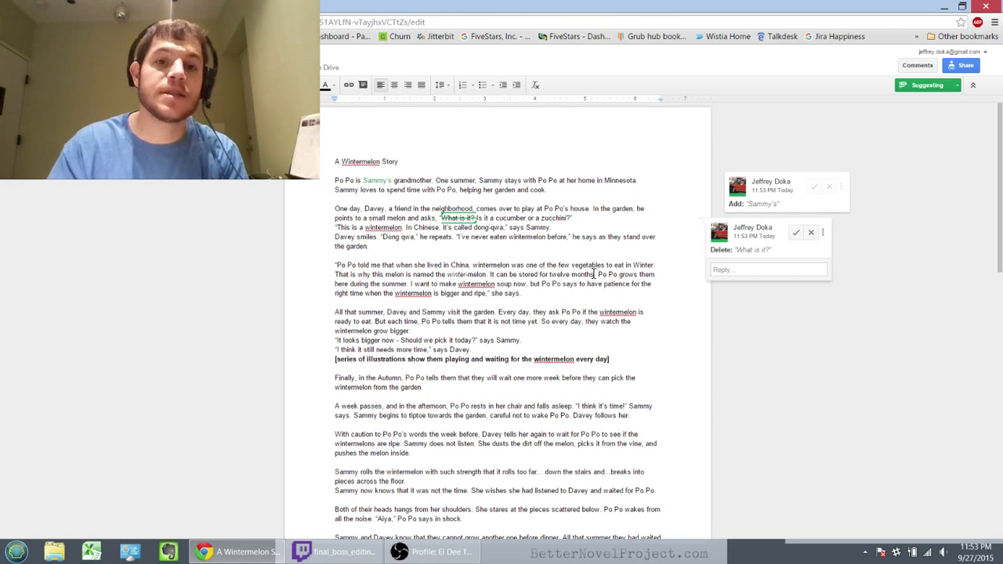
# Step: Move down to Po Po's wintermelon paragraph and select "to eat"
pyautogui.press('Down')
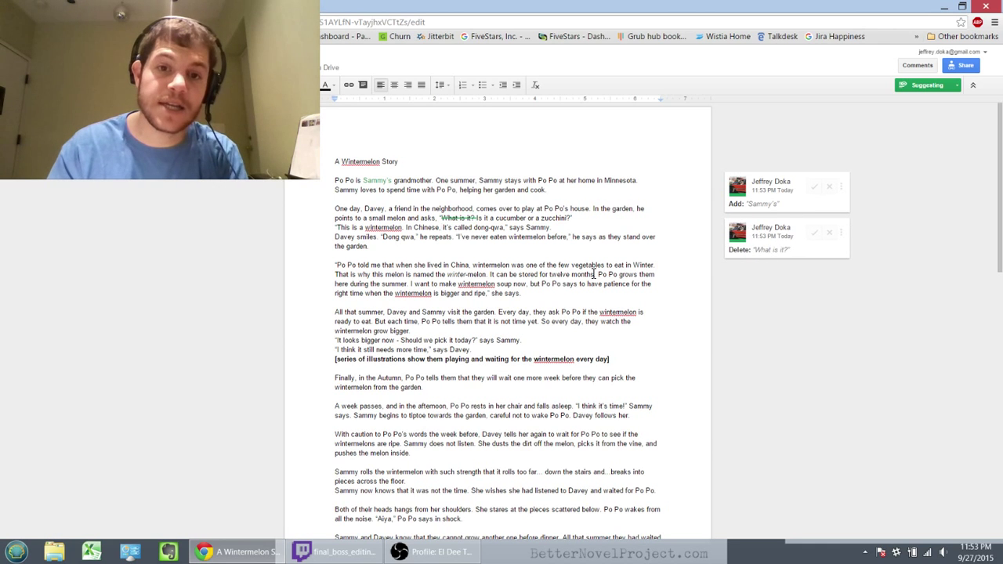
pyautogui.press('Right')
pyautogui.press('Right')
pyautogui.press('Right')
pyautogui.press('Right')
pyautogui.press('Right')
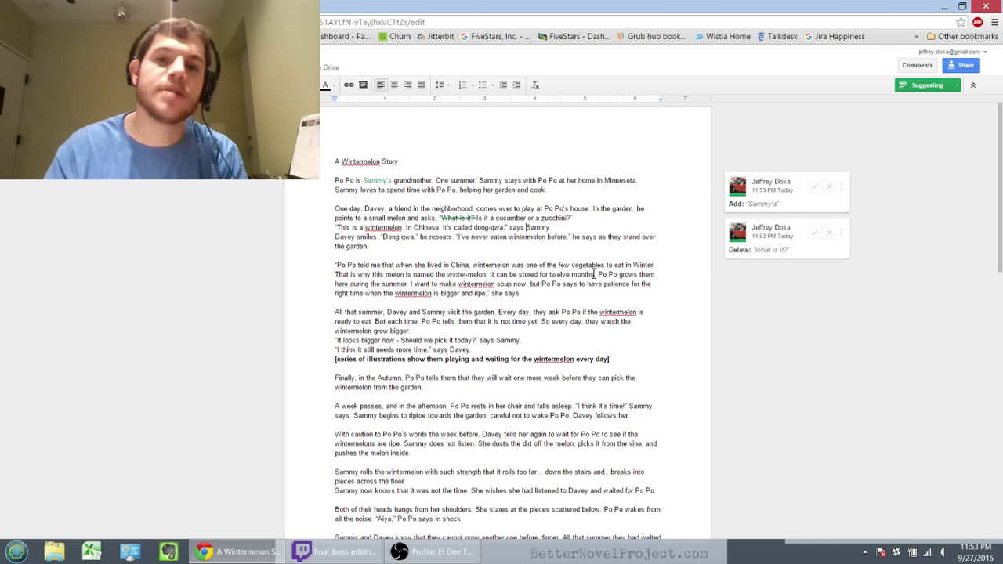
pyautogui.hotkey('ctrl', 'Left')
pyautogui.hotkey('ctrl', 'Left')
pyautogui.hotkey('ctrl', 'Left')
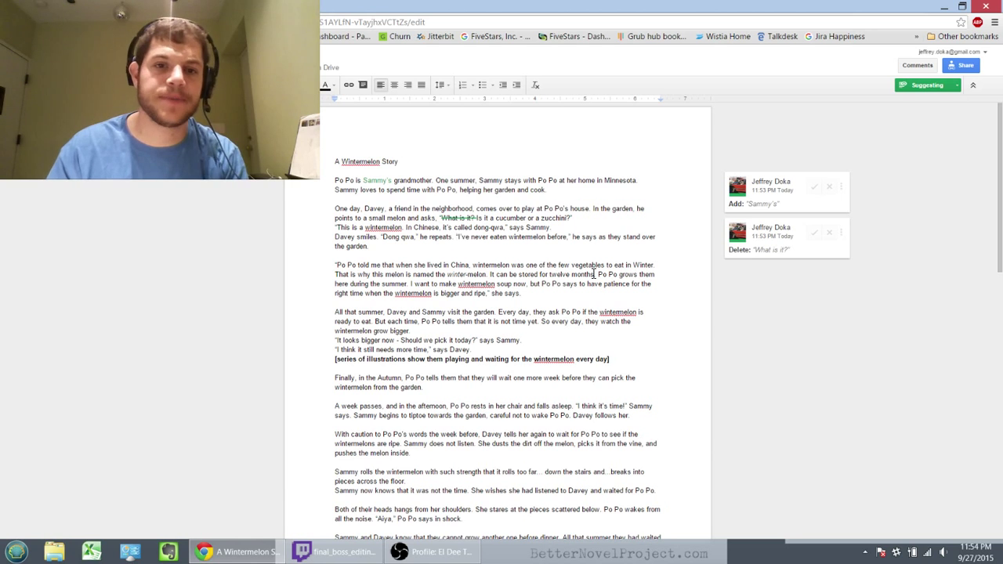
pyautogui.press('Down')
pyautogui.press('Down')
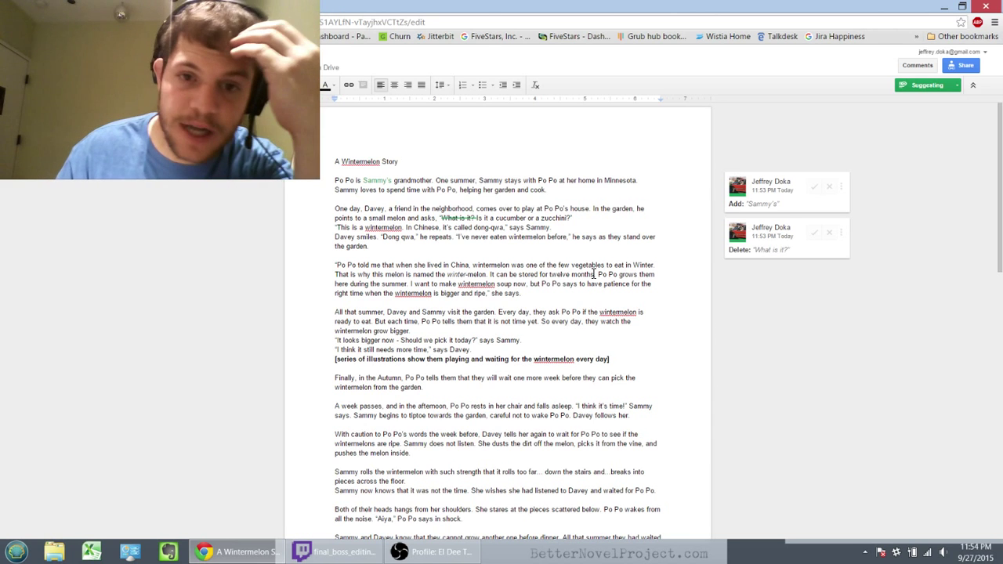
pyautogui.press('Down')
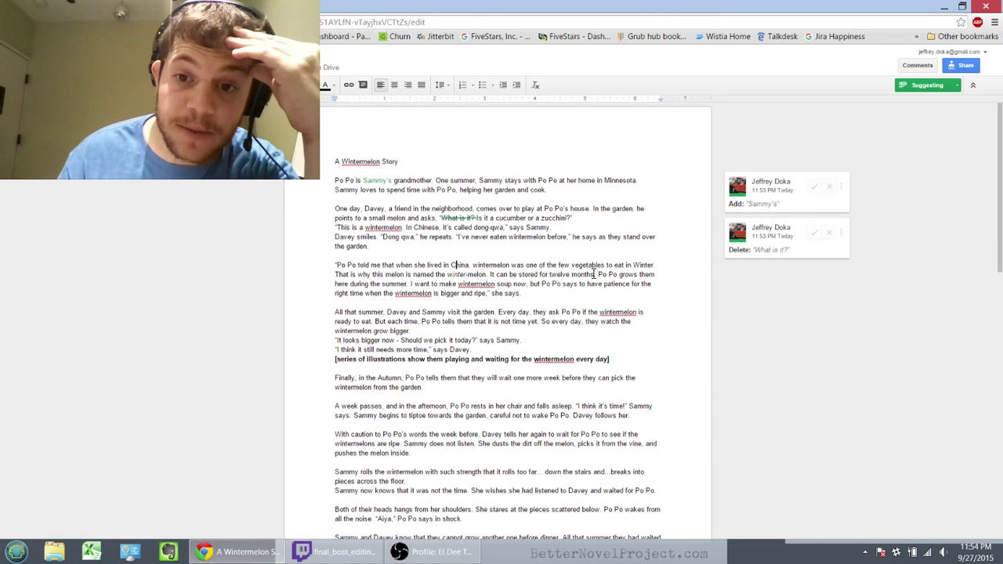
pyautogui.press('Right')
pyautogui.press('Right')
pyautogui.press('Right')
pyautogui.press('Right')
pyautogui.press('Right')
pyautogui.press('Right')
pyautogui.press('Right')
pyautogui.press('Right')
pyautogui.press('Right')
pyautogui.press('Right')
pyautogui.press('Right')
pyautogui.press('Right')
pyautogui.press('Right')
pyautogui.press('Right')
pyautogui.press('Right')
pyautogui.press('Right')
pyautogui.press('Right')
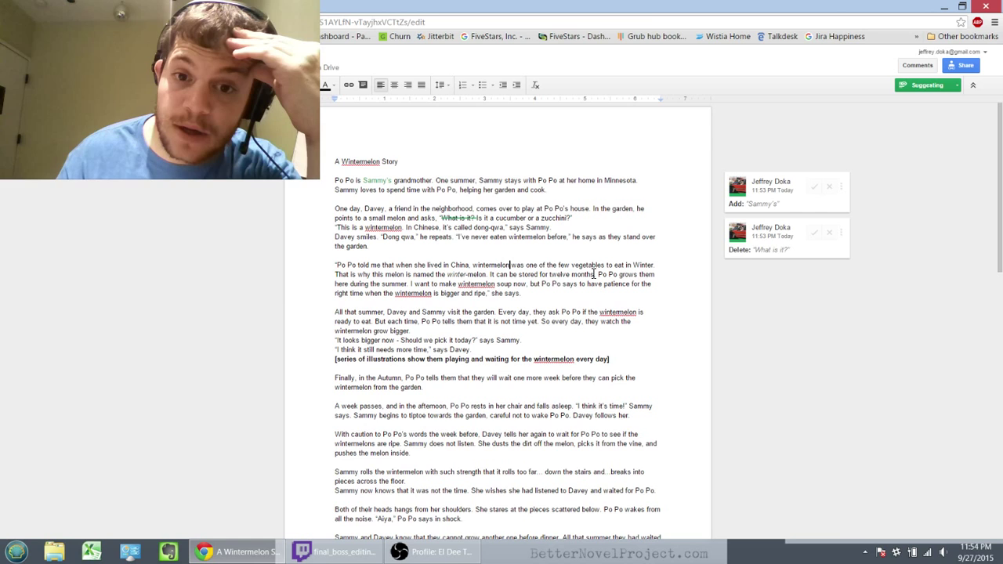
pyautogui.press('Right')
pyautogui.press('Right')
pyautogui.press('Right')
pyautogui.press('Right')
pyautogui.press('Right')
pyautogui.press('Right')
pyautogui.press('Right')
pyautogui.press('Right')
pyautogui.press('Right')
pyautogui.press('Right')
pyautogui.press('Right')
pyautogui.press('Right')
pyautogui.press('Right')
pyautogui.press('Right')
pyautogui.press('Right')
pyautogui.press('Right')
pyautogui.press('Right')
pyautogui.press('Right')
pyautogui.press('Right')
pyautogui.press('Right')
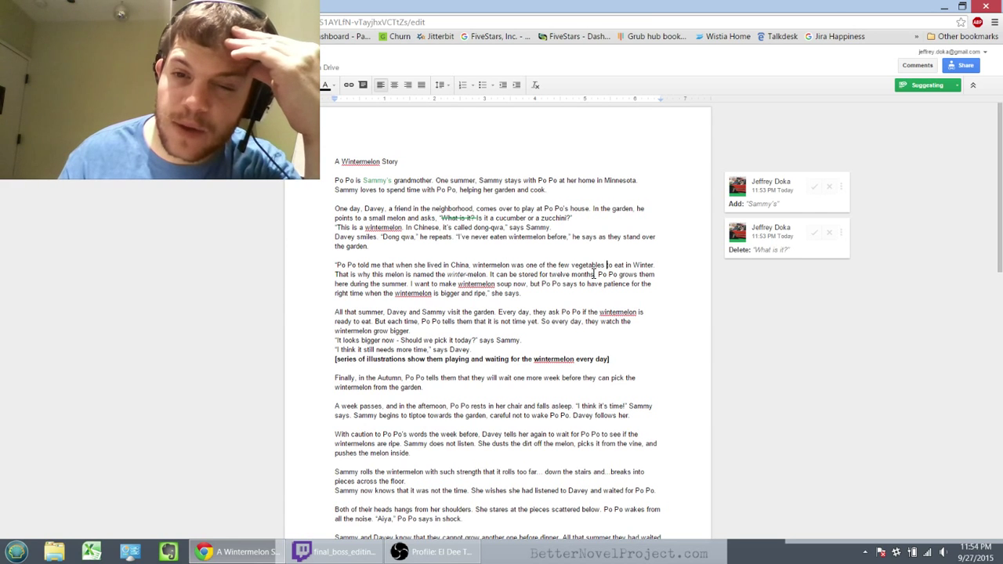
pyautogui.hotkey('shift', 'Right')
pyautogui.hotkey('shift', 'Right')
pyautogui.hotkey('shift', 'Right')
pyautogui.hotkey('shift', 'Right')
pyautogui.hotkey('shift', 'Right')
pyautogui.hotkey('shift', 'Right')
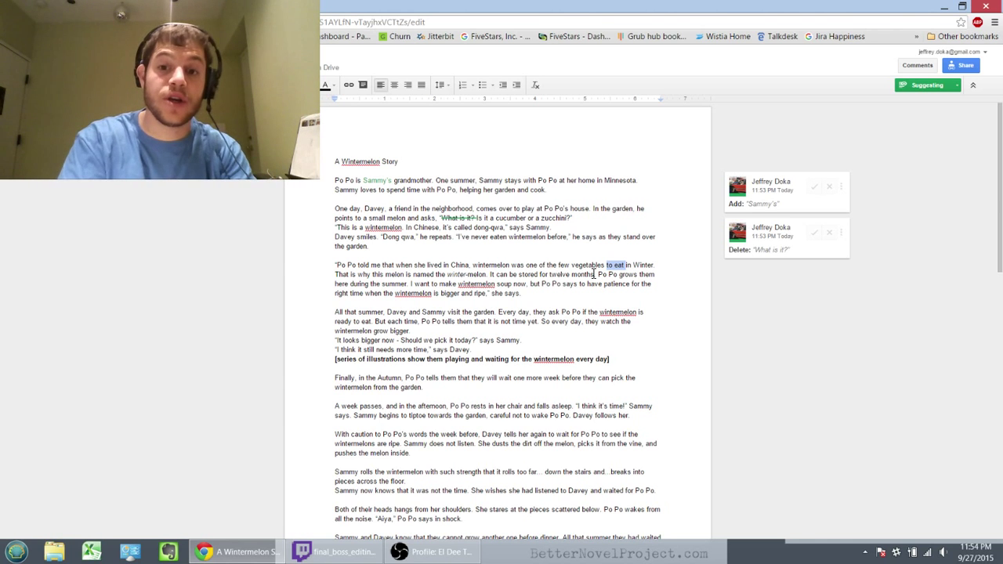
# Step: Suggest replacing "to eat" with "you could ONLY eat"
pyautogui.write('you cou')
pyautogui.write('ld ONLY')
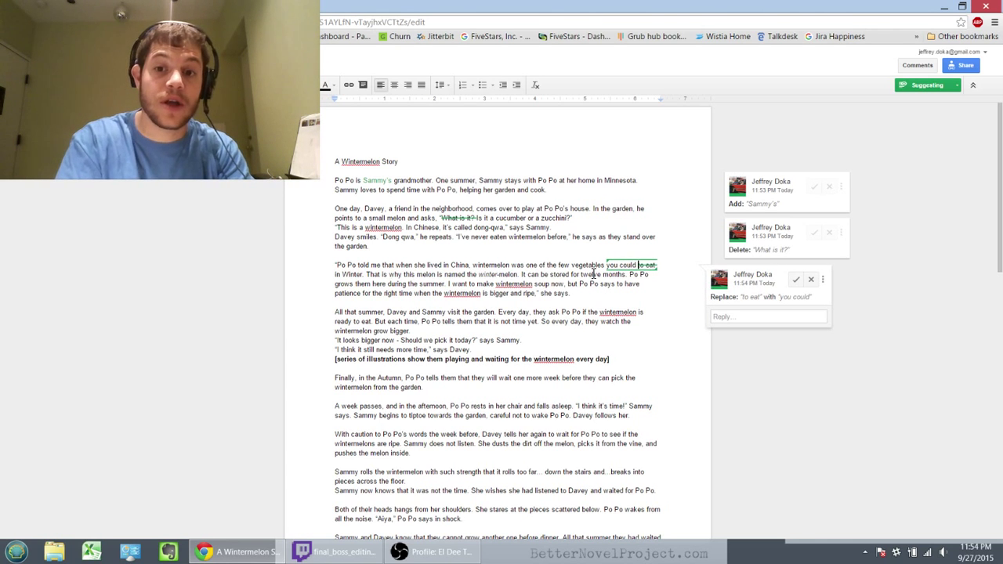
pyautogui.write(' eat')
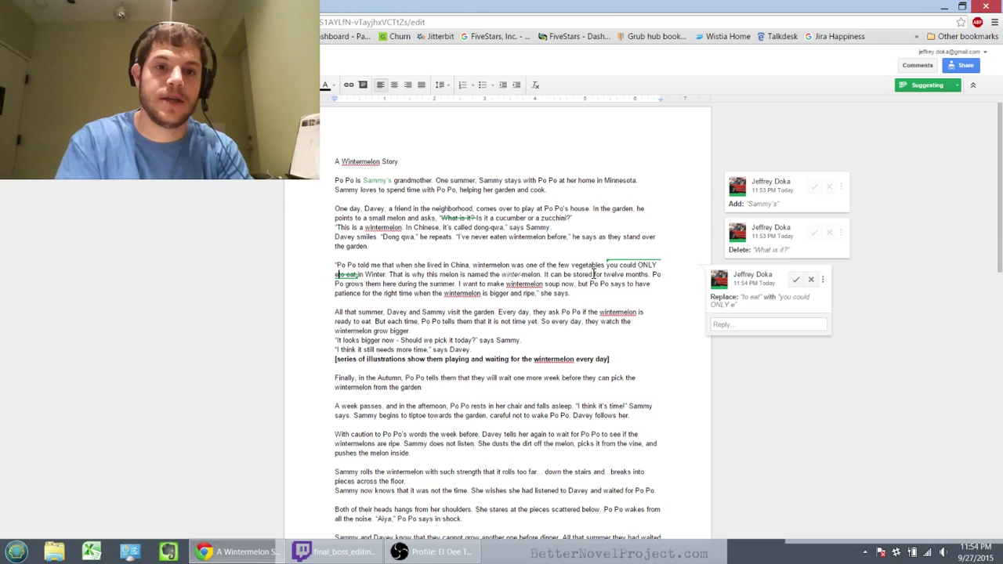
pyautogui.press('Right')
pyautogui.press('Right')
pyautogui.press('Right')
pyautogui.press('Right')
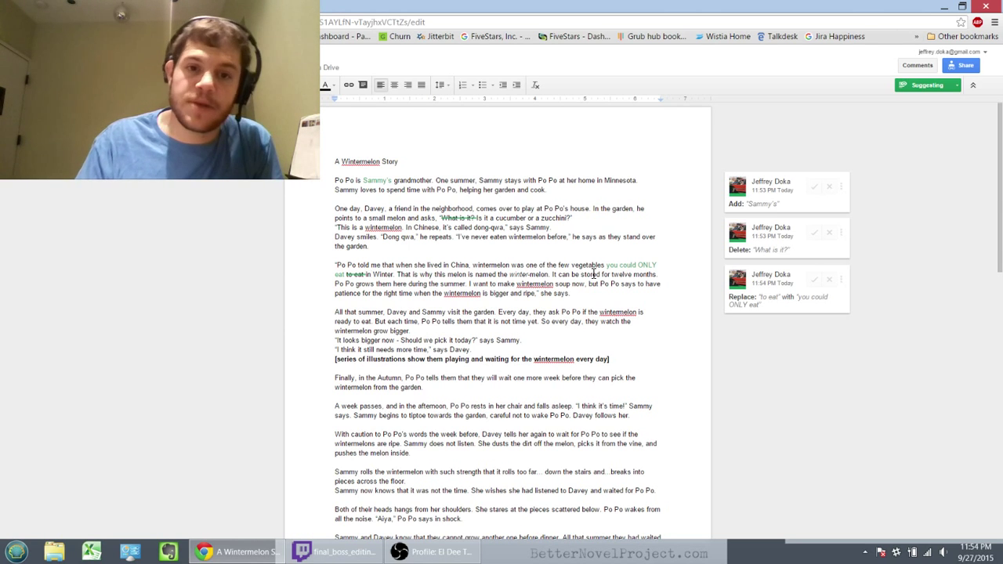
pyautogui.hotkey('ctrl', 'Right')
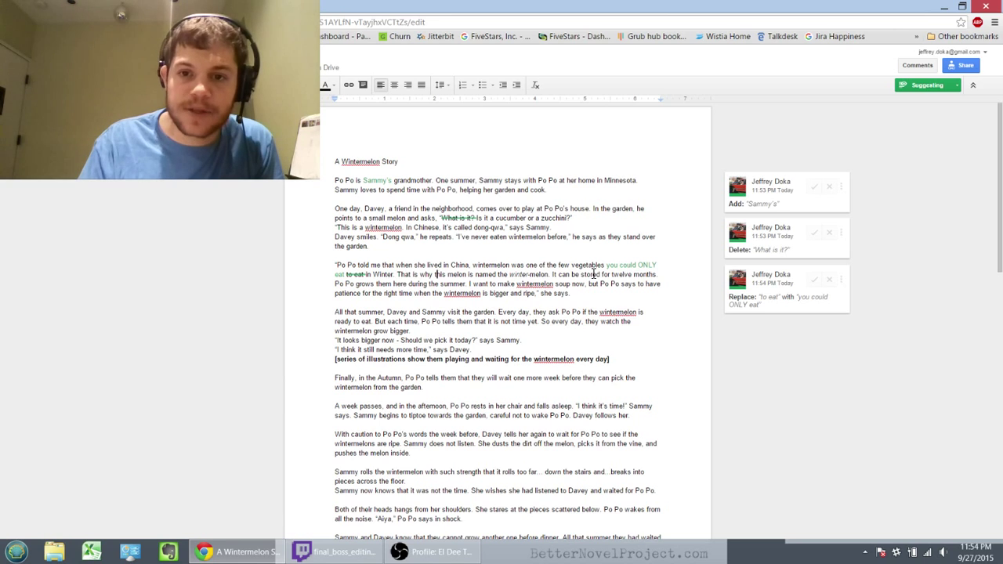
pyautogui.hotkey('ctrl', 'Right')
pyautogui.hotkey('ctrl', 'Right')
pyautogui.hotkey('ctrl', 'Right')
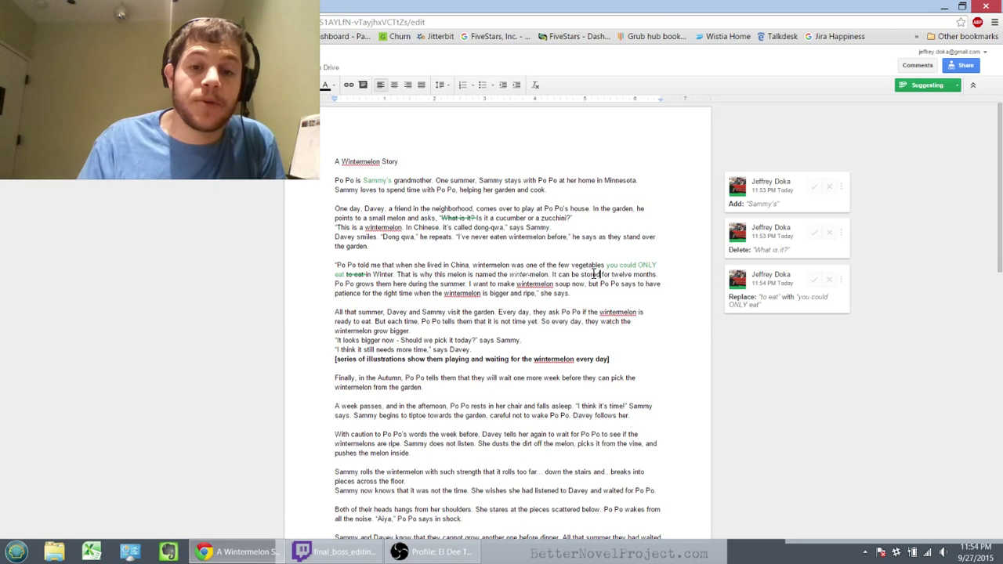
# Step: Move through the soup line, briefly selecting the winter-melon name sentence before deselecting it
pyautogui.press('Down')
pyautogui.hotkey('ctrl', 'Left')
pyautogui.hotkey('ctrl', 'Left')
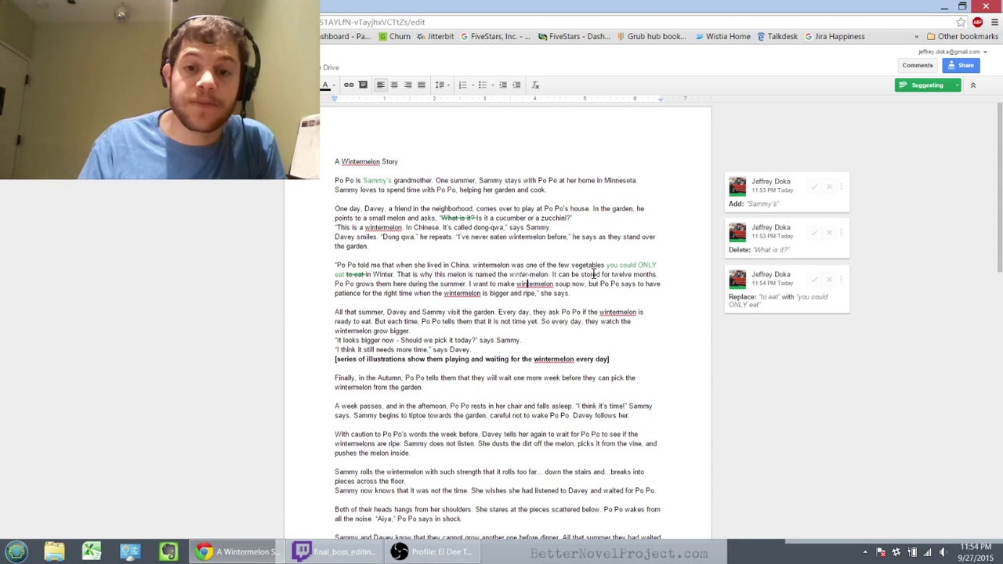
pyautogui.press('Left')
pyautogui.press('Left')
pyautogui.press('Left')
pyautogui.press('Left')
pyautogui.press('Left')
pyautogui.press('Left')
pyautogui.press('Left')
pyautogui.press('Left')
pyautogui.press('Left')
pyautogui.press('Left')
pyautogui.press('Left')
pyautogui.press('Left')
pyautogui.press('Left')
pyautogui.press('Left')
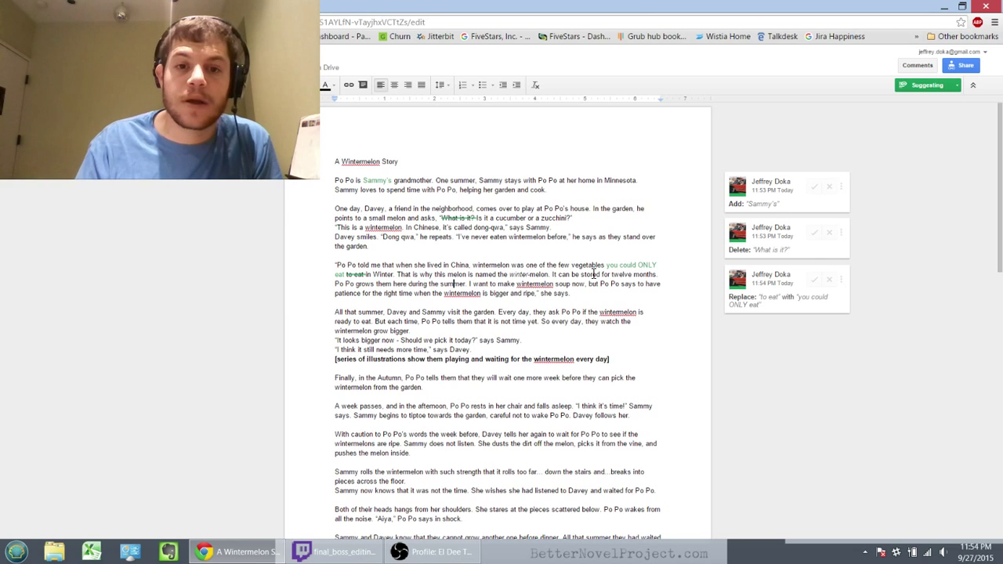
pyautogui.hotkey('ctrl', 'Right')
pyautogui.hotkey('ctrl', 'Right')
pyautogui.hotkey('ctrl', 'Right')
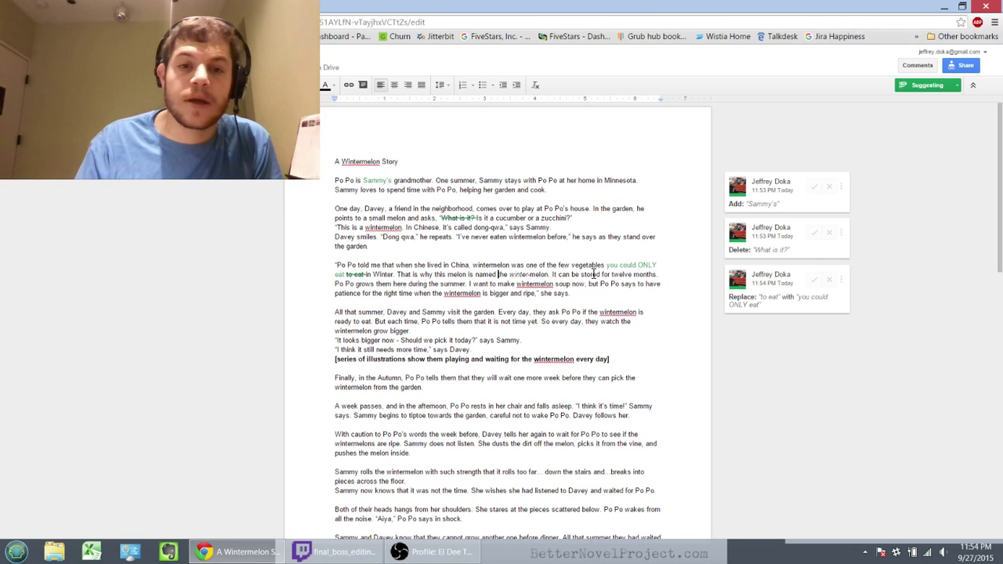
pyautogui.hotkey('ctrl', 'Left')
pyautogui.hotkey('ctrl', 'Left')
pyautogui.hotkey('ctrl', 'Left')
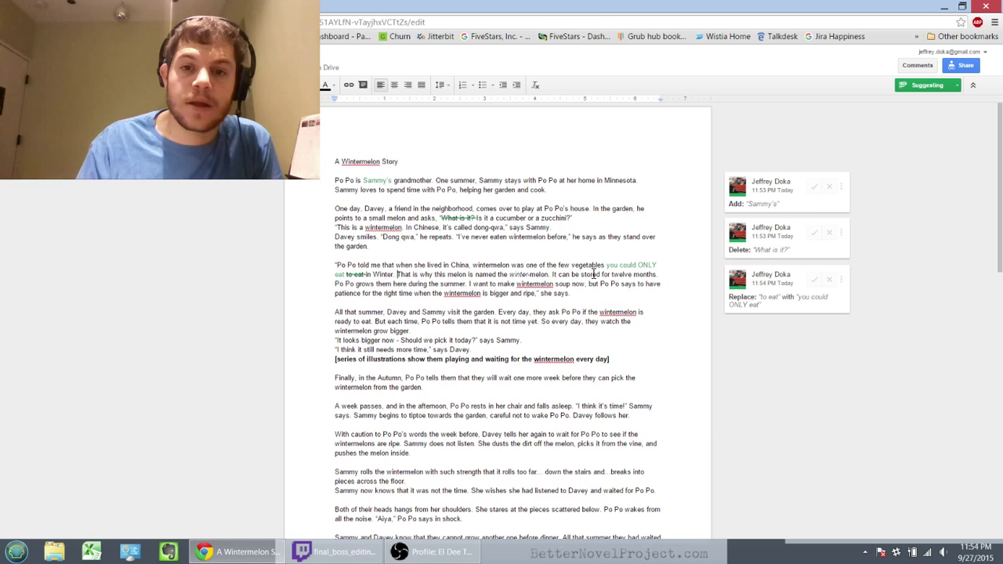
pyautogui.press('Right')
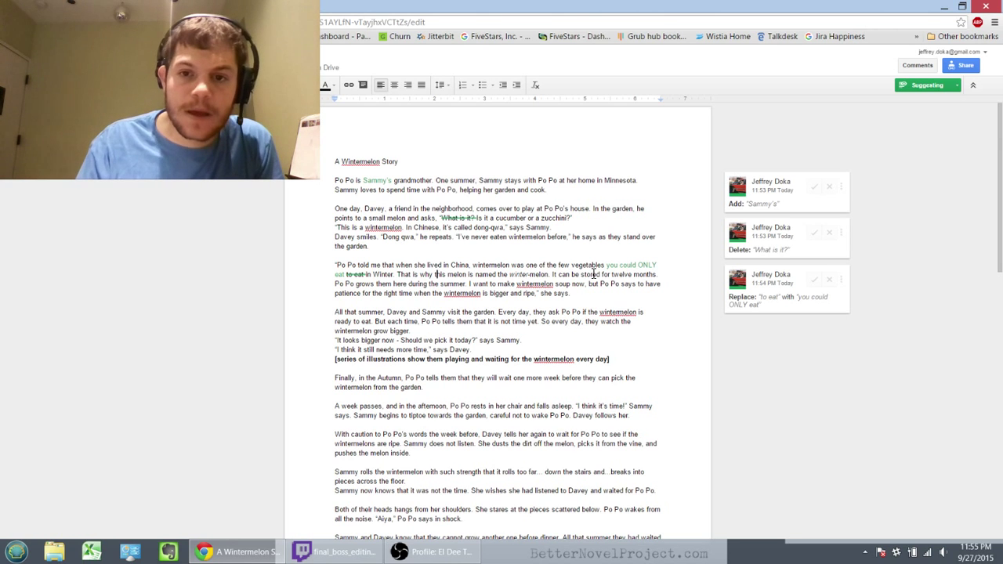
pyautogui.press('Right')
pyautogui.press('Right')
pyautogui.press('Right')
pyautogui.press('Right')
pyautogui.press('Right')
pyautogui.press('Right')
pyautogui.press('Right')
pyautogui.press('Right')
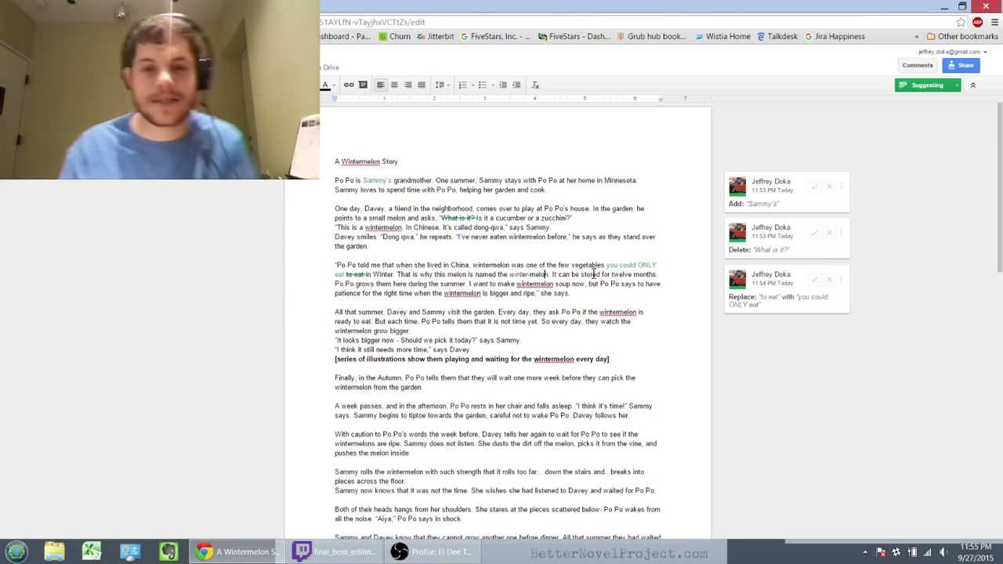
pyautogui.press('Right')
pyautogui.press('Right')
pyautogui.press('Right')
pyautogui.press('Right')
pyautogui.hotkey('ctrl', 'shift', 'Left')
pyautogui.hotkey('ctrl', 'shift', 'Left')
pyautogui.hotkey('ctrl', 'shift', 'Left')
pyautogui.hotkey('ctrl', 'shift', 'Left')
pyautogui.hotkey('ctrl', 'shift', 'Left')
pyautogui.hotkey('ctrl', 'shift', 'Left')
pyautogui.hotkey('ctrl', 'shift', 'Left')
pyautogui.hotkey('ctrl', 'shift', 'Left')
pyautogui.hotkey('ctrl', 'shift', 'Left')
pyautogui.hotkey('ctrl', 'shift', 'Left')
pyautogui.hotkey('ctrl', 'shift', 'Left')
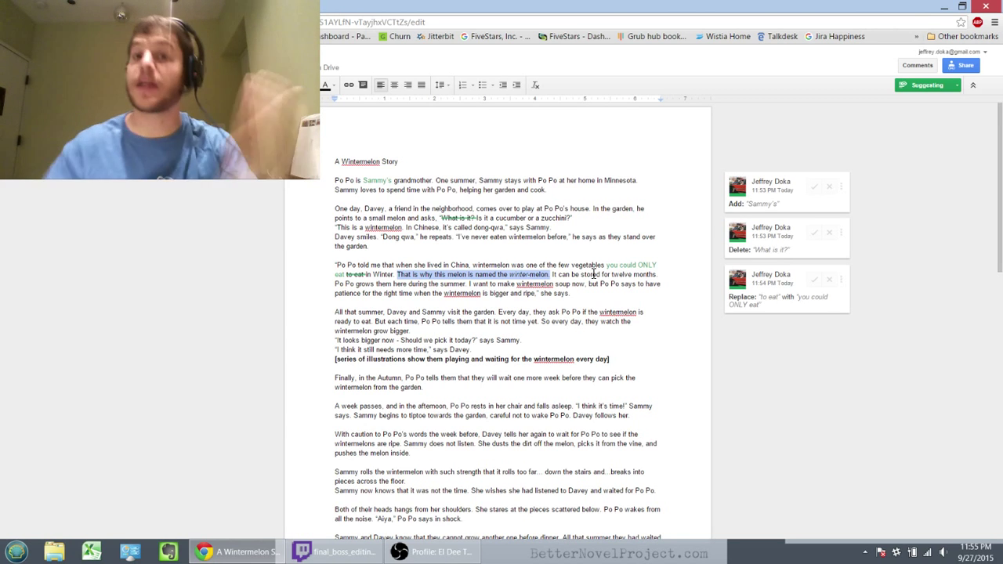
pyautogui.press('Down')
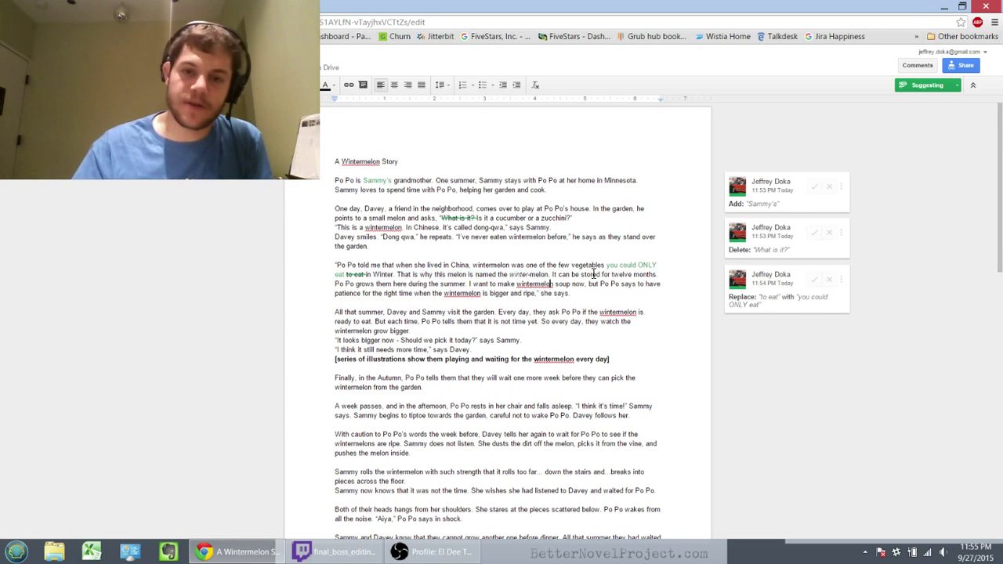
pyautogui.press('Up')
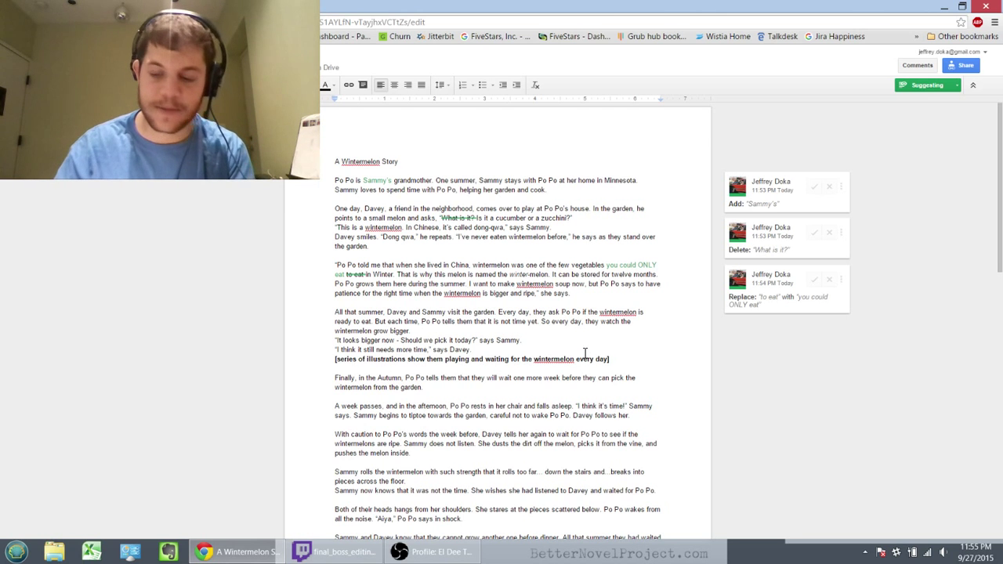
# Step: Comment "Great goal setup!!!!!" on the phrase "I want to make wintermelon soup now"
pyautogui.hotkey('ctrl', 'shift', 'Right')
pyautogui.hotkey('ctrl', 'shift', 'Right')
pyautogui.hotkey('ctrl', 'shift', 'Right')
pyautogui.hotkey('ctrl', 'shift', 'Right')
pyautogui.hotkey('ctrl', 'shift', 'Right')
pyautogui.hotkey('ctrl', 'shift', 'Right')
pyautogui.hotkey('ctrl', 'shift', 'Right')
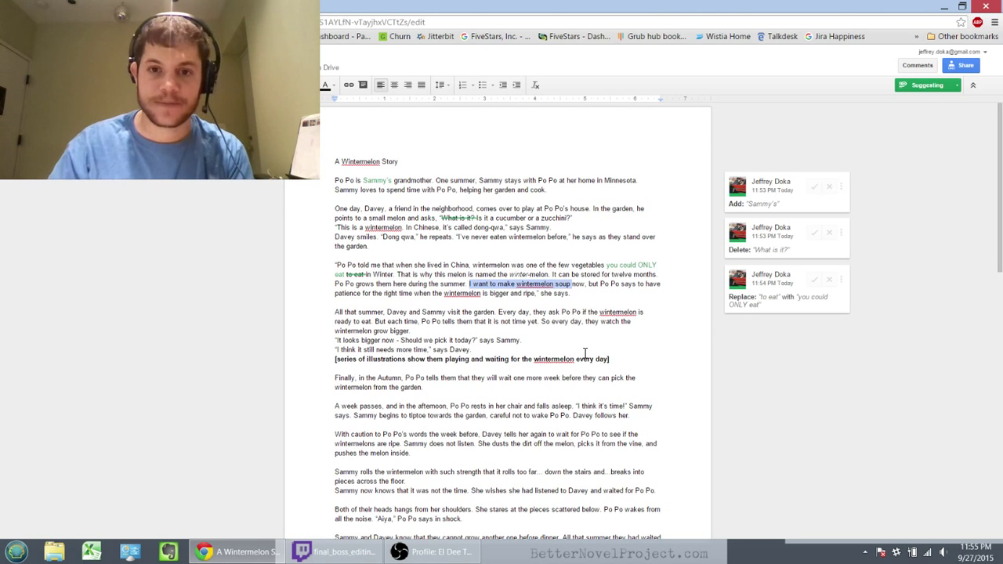
pyautogui.hotkey('ctrl', 'alt', 'm')
pyautogui.write('Great goal setup')
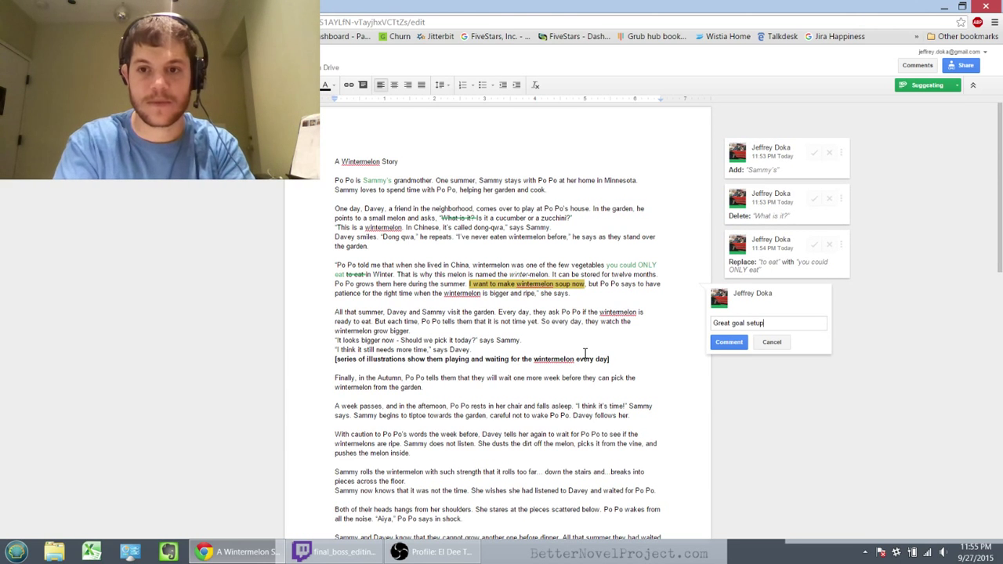
pyautogui.write('!!!!!')
pyautogui.hotkey('ctrl', 'Return')
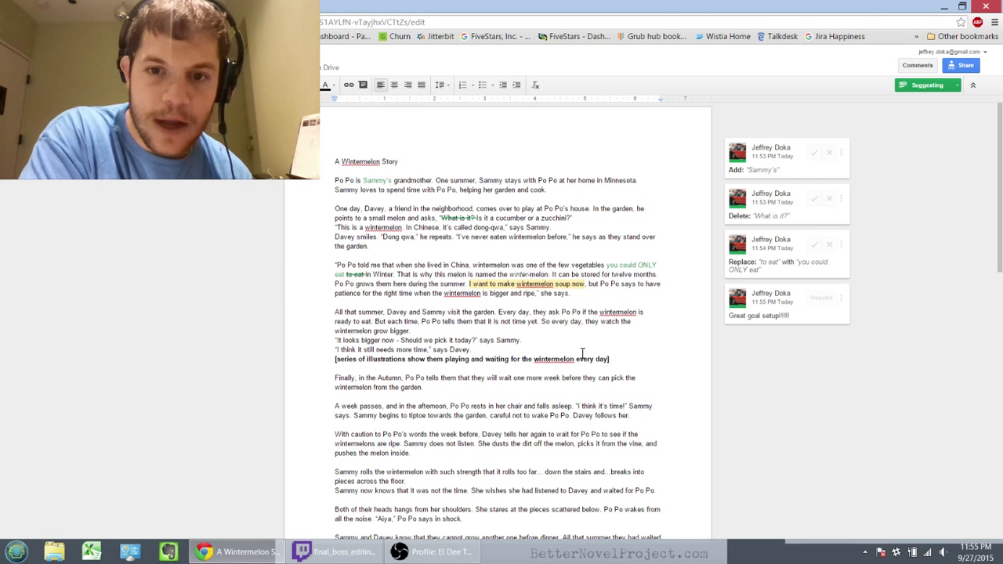
pyautogui.press('Right')
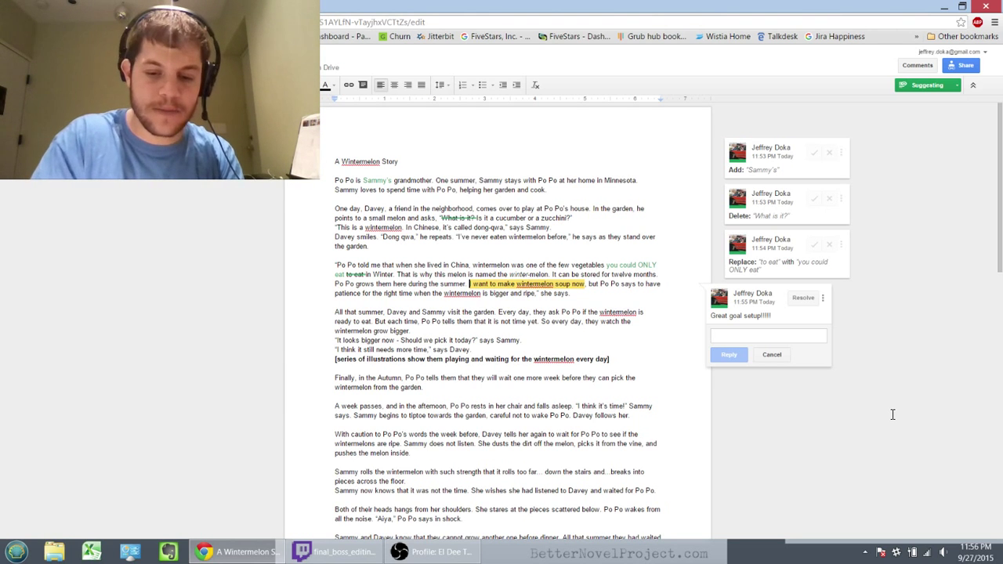
# Step: Reply "Maybe add a dialogue tag that signifies this is a moment between conspirators now :)"
pyautogui.write('Maybe a dd a')
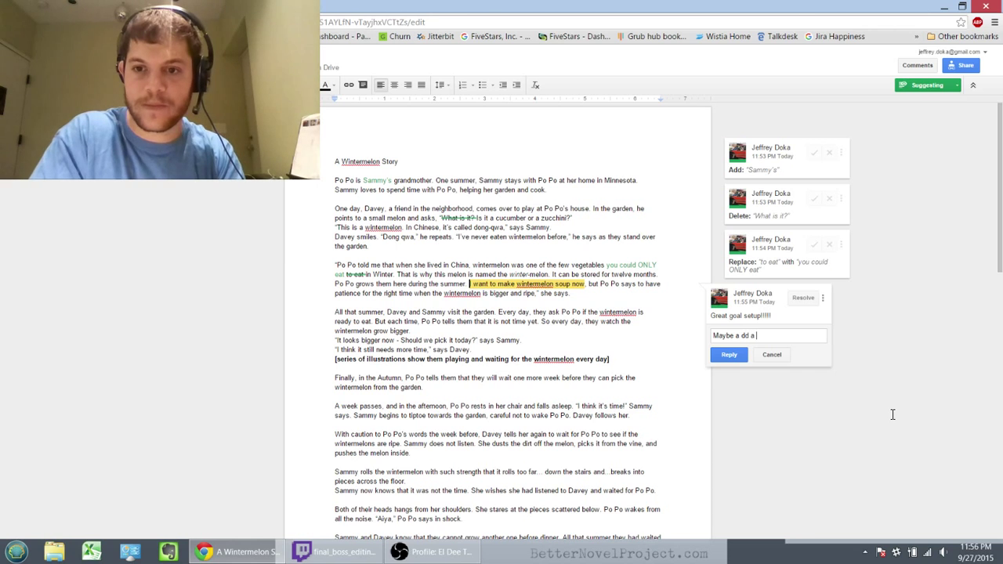
pyautogui.press('BackSpace')
pyautogui.press('BackSpace')
pyautogui.press('BackSpace')
pyautogui.press('BackSpace')
pyautogui.press('BackSpace')
pyautogui.press('BackSpace')
pyautogui.write('dd a di')
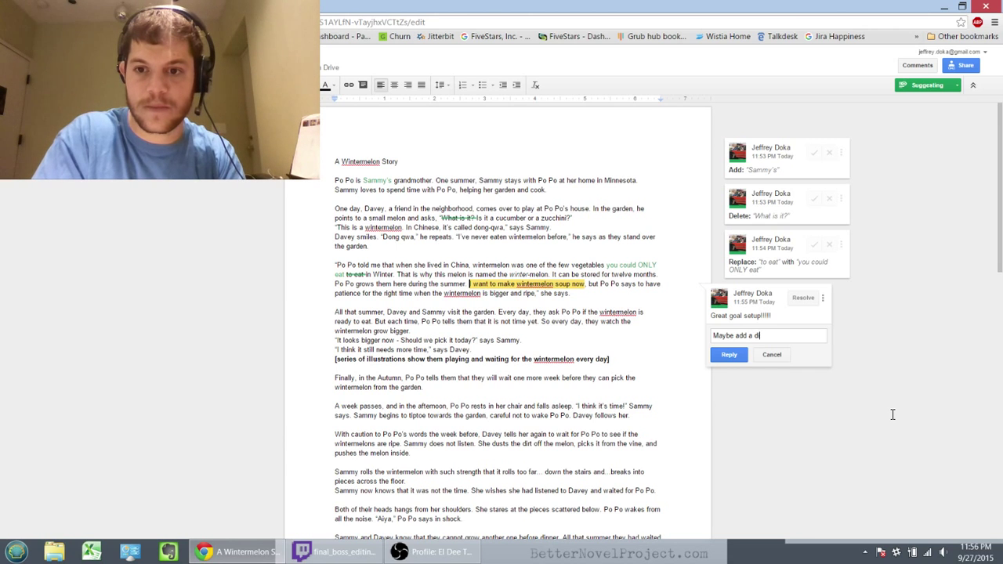
pyautogui.write('alogue tag that sig')
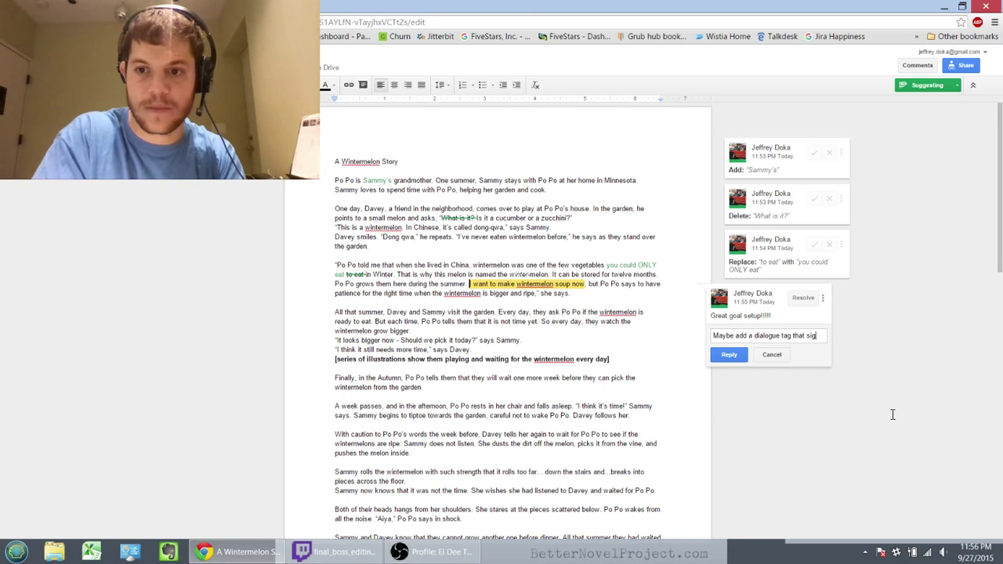
pyautogui.write('nifies this is')
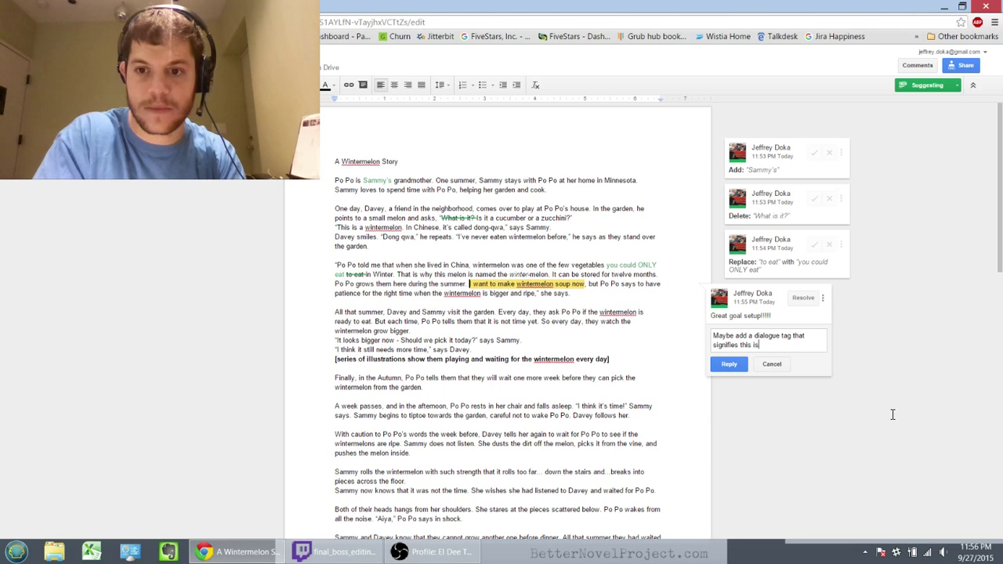
pyautogui.write(' a moment bet')
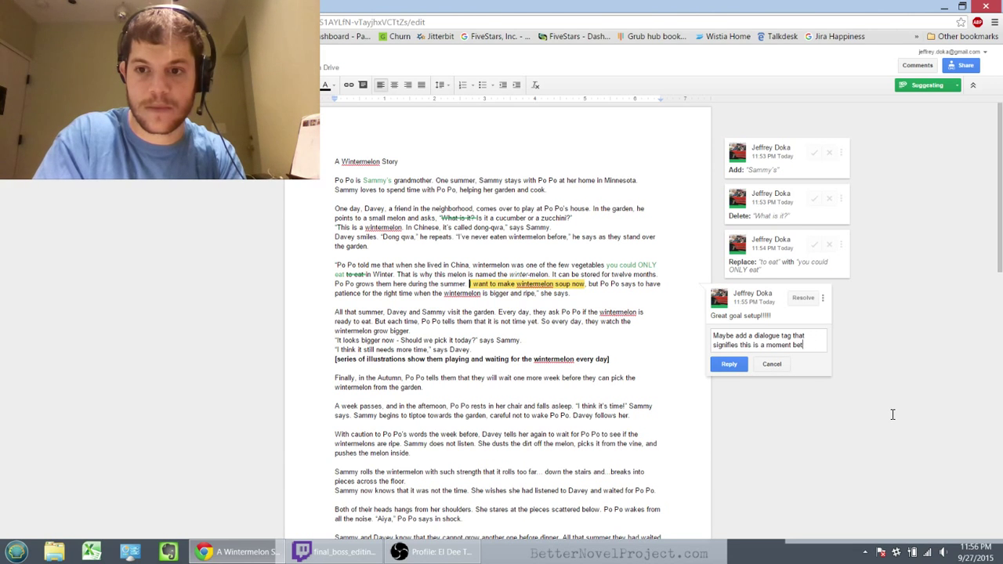
pyautogui.write('ween conspirators ')
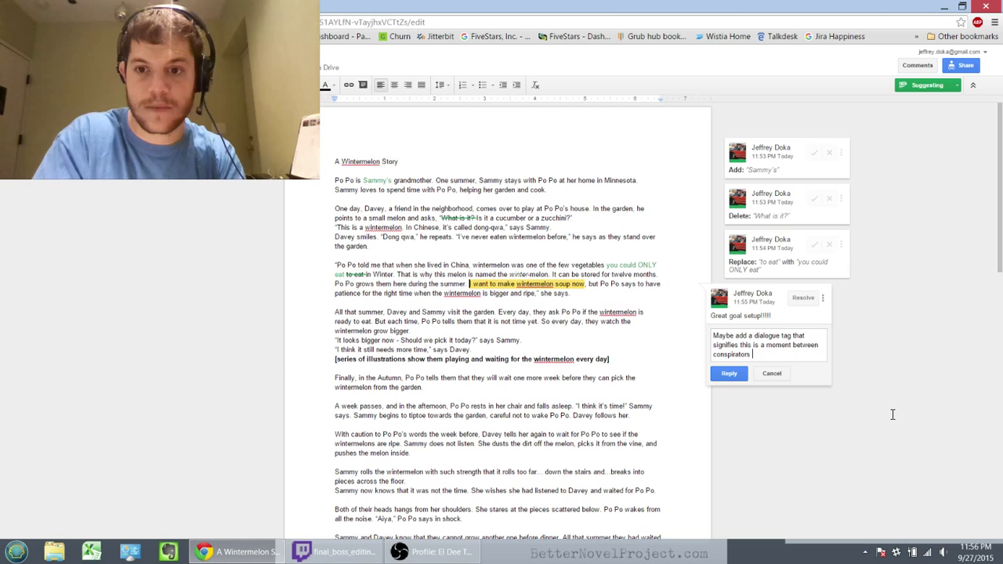
pyautogui.write('now :)')
pyautogui.hotkey('ctrl', 'Return')
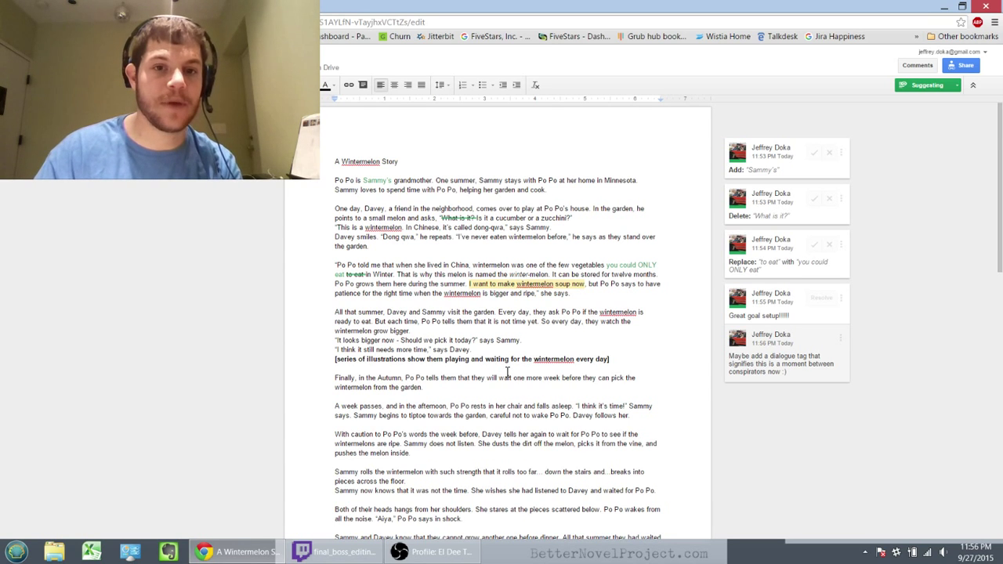
# Step: Suggest edits so Po Po's line reads "to wait for the wintermelon to get big"
pyautogui.hotkey('ctrl', 'shift', 'Right')
pyautogui.hotkey('ctrl', 'shift', 'Right')
pyautogui.hotkey('ctrl', 'shift', 'Right')
pyautogui.hotkey('ctrl', 'shift', 'Right')
pyautogui.hotkey('ctrl', 'shift', 'Right')
pyautogui.hotkey('ctrl', 'shift', 'Right')
pyautogui.hotkey('ctrl', 'shift', 'Right')
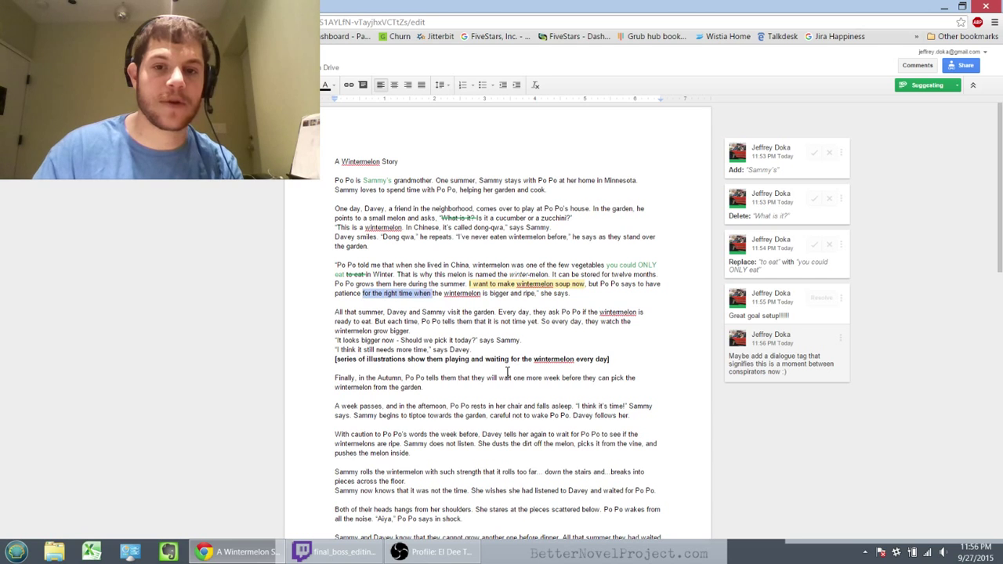
pyautogui.hotkey('ctrl', 'shift', 'Left')
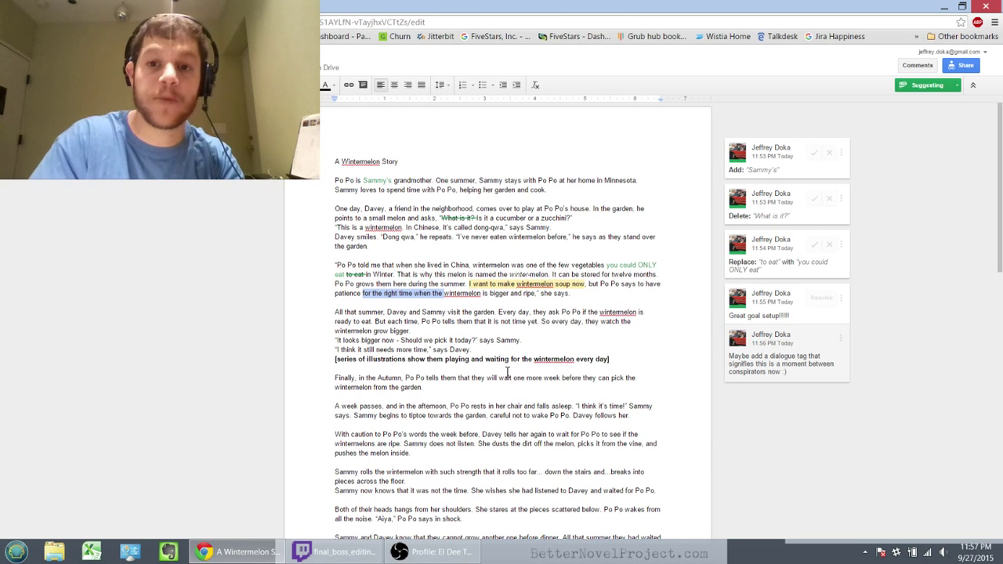
pyautogui.write('to wait for ')
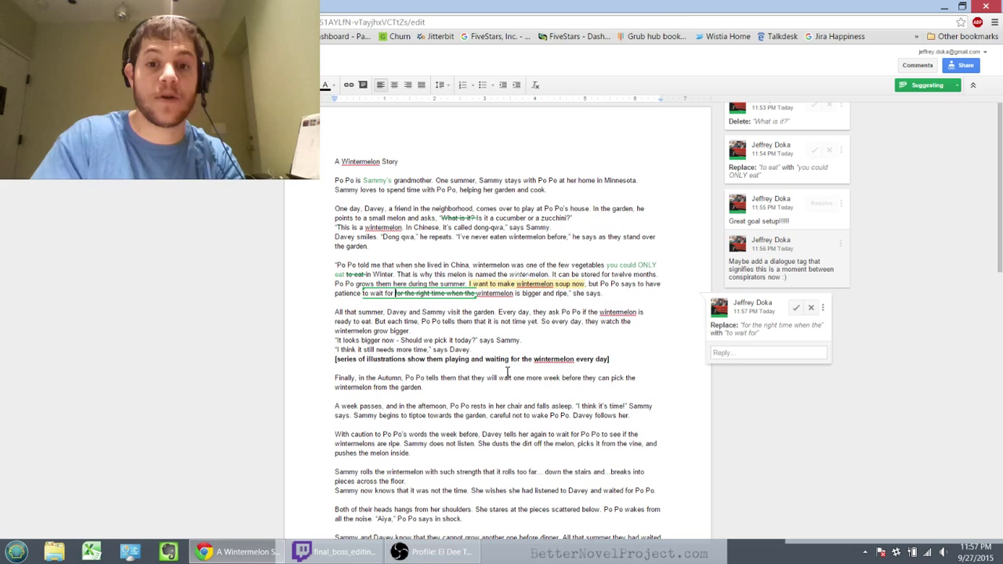
pyautogui.write('the')
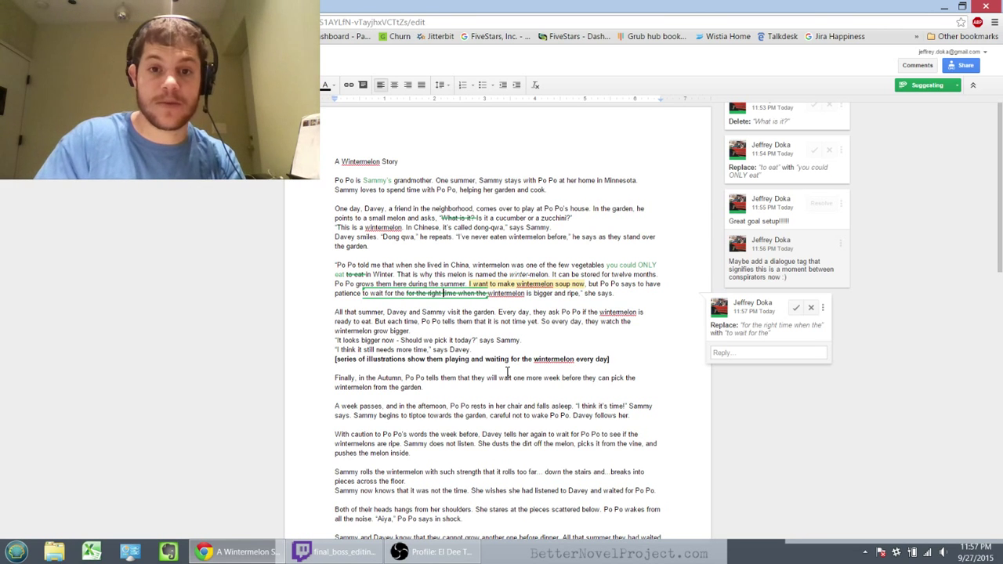
pyautogui.press('Delete')
pyautogui.press('Delete')
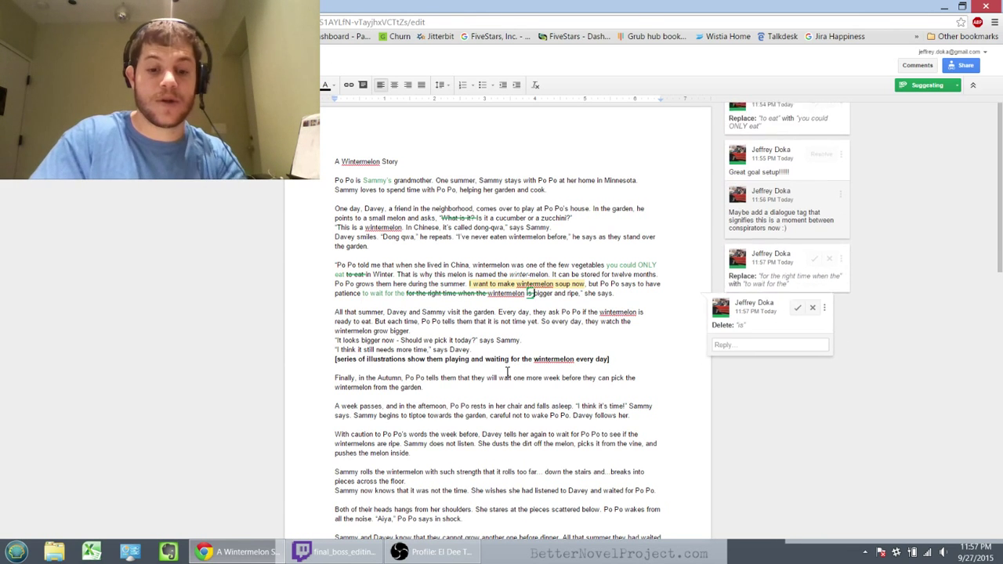
pyautogui.write('to get')
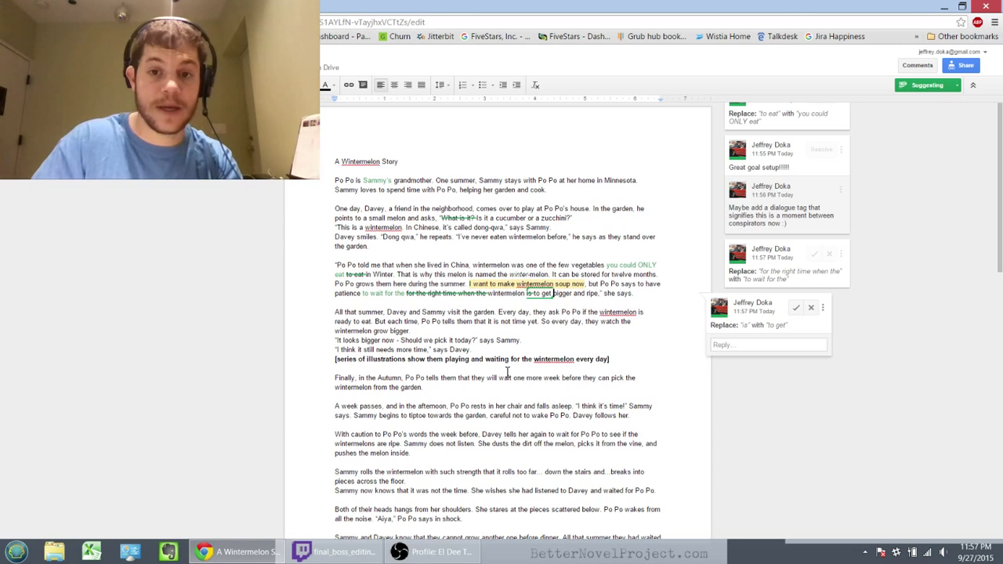
pyautogui.press('Right')
pyautogui.press('Right')
pyautogui.press('Right')
pyautogui.press('Right')
pyautogui.press('Right')
pyautogui.press('Right')
pyautogui.press('BackSpace')
pyautogui.press('BackSpace')
pyautogui.press('BackSpace')
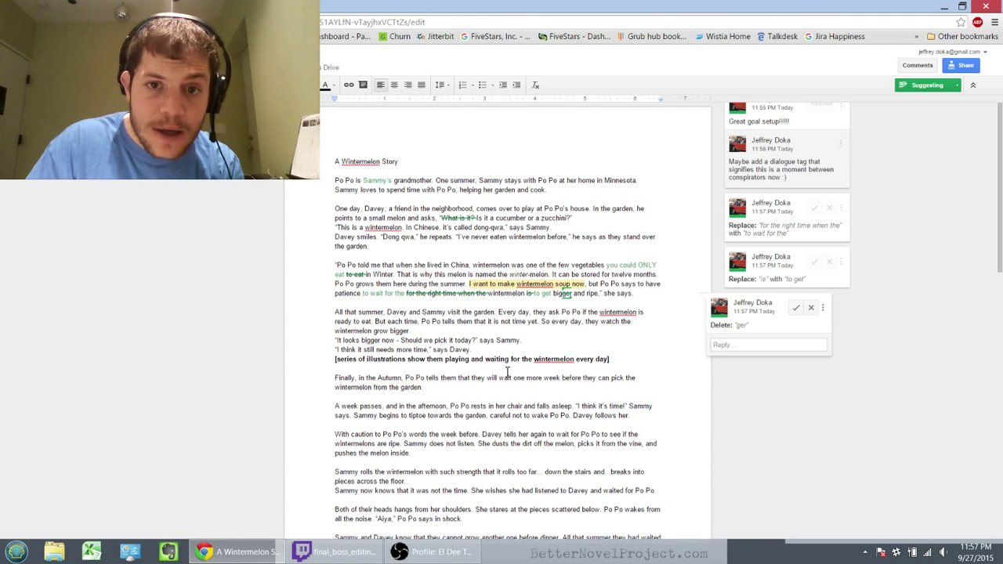
# Step: Suggest deleting "she says." on the wintermelon line, then undo that deletion
pyautogui.press('Up')
pyautogui.press('Up')
pyautogui.press('Up')
pyautogui.press('Up')
pyautogui.press('Up')
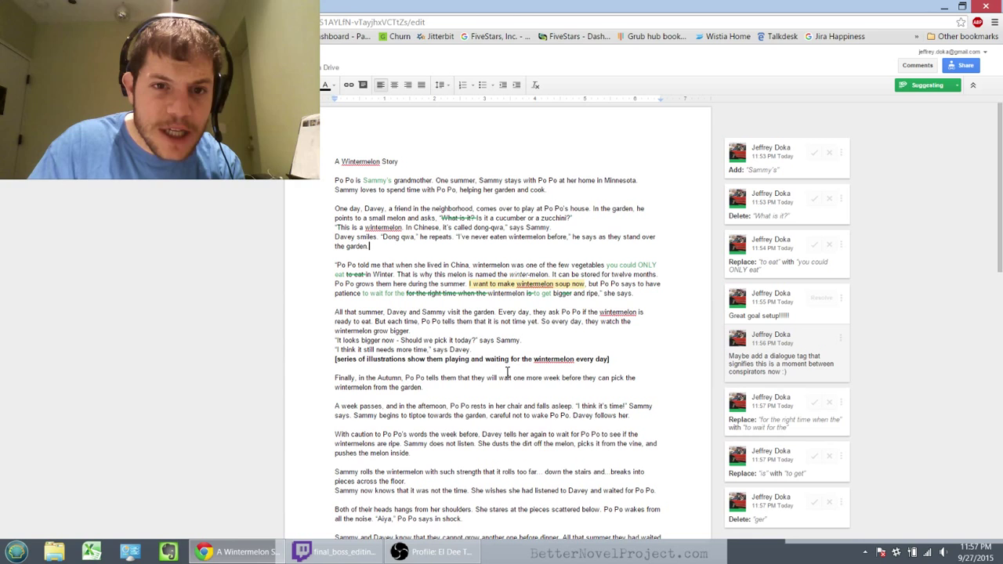
pyautogui.press('Up')
pyautogui.press('Up')
pyautogui.press('Up')
pyautogui.press('Up')
pyautogui.press('Up')
pyautogui.press('Up')
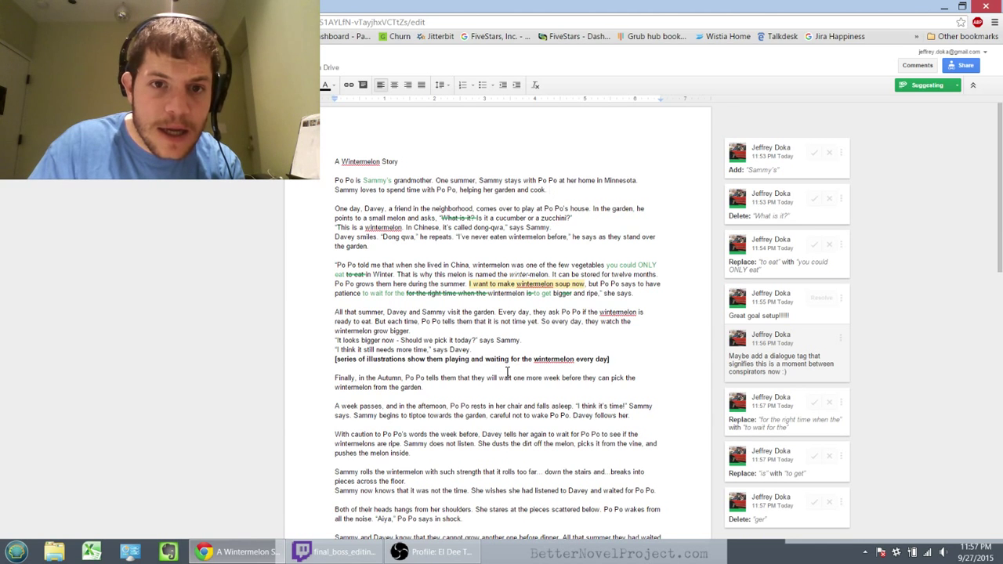
pyautogui.press('Left')
pyautogui.press('Left')
pyautogui.press('Left')
pyautogui.press('Left')
pyautogui.press('Left')
pyautogui.press('Left')
pyautogui.press('Left')
pyautogui.press('Left')
pyautogui.press('Left')
pyautogui.press('Left')
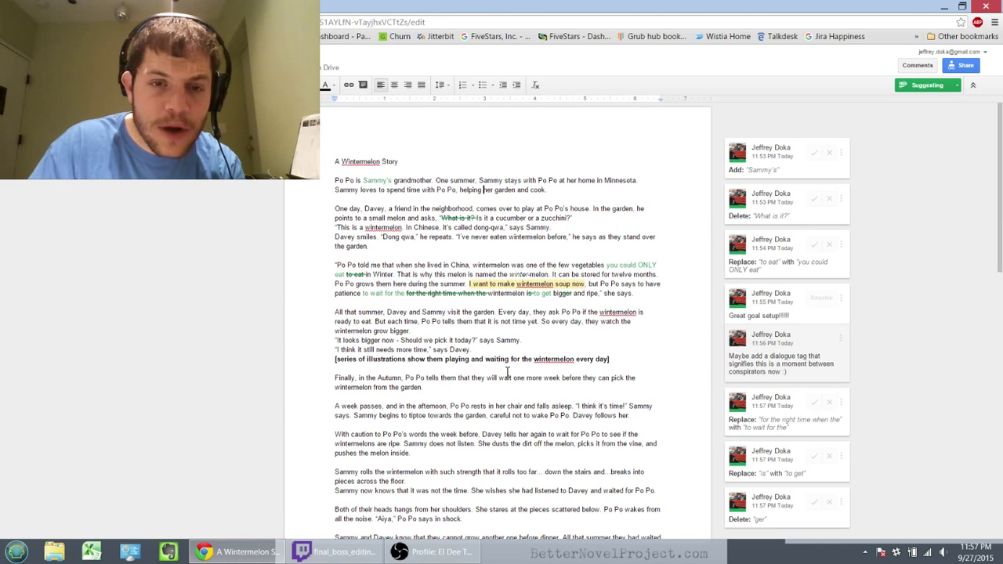
pyautogui.press('Down')
pyautogui.press('Down')
pyautogui.press('Down')
pyautogui.press('Home')
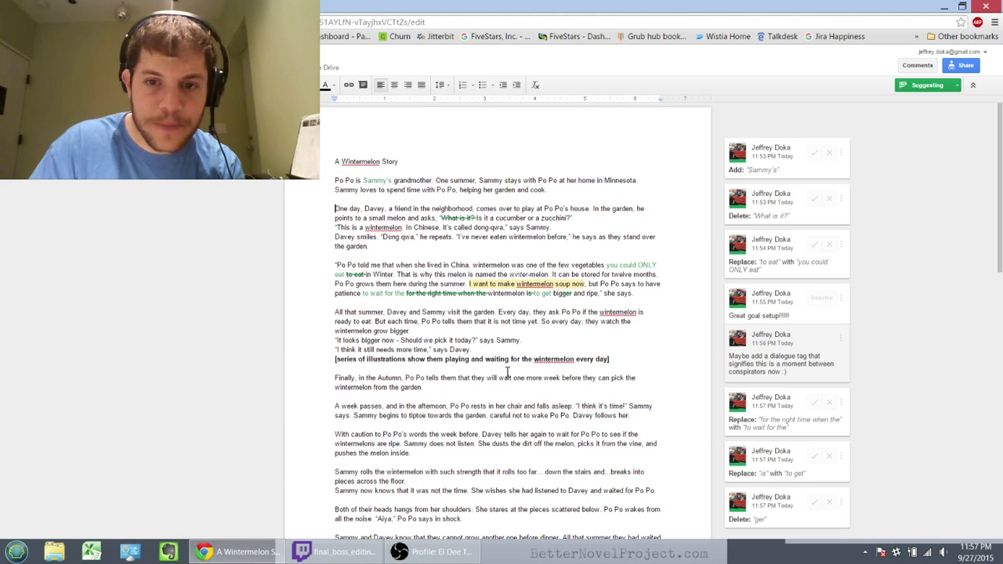
pyautogui.press('Down')
pyautogui.press('Down')
pyautogui.press('Down')
pyautogui.press('Down')
pyautogui.press('Down')
pyautogui.press('Down')
pyautogui.press('Down')
pyautogui.press('Down')
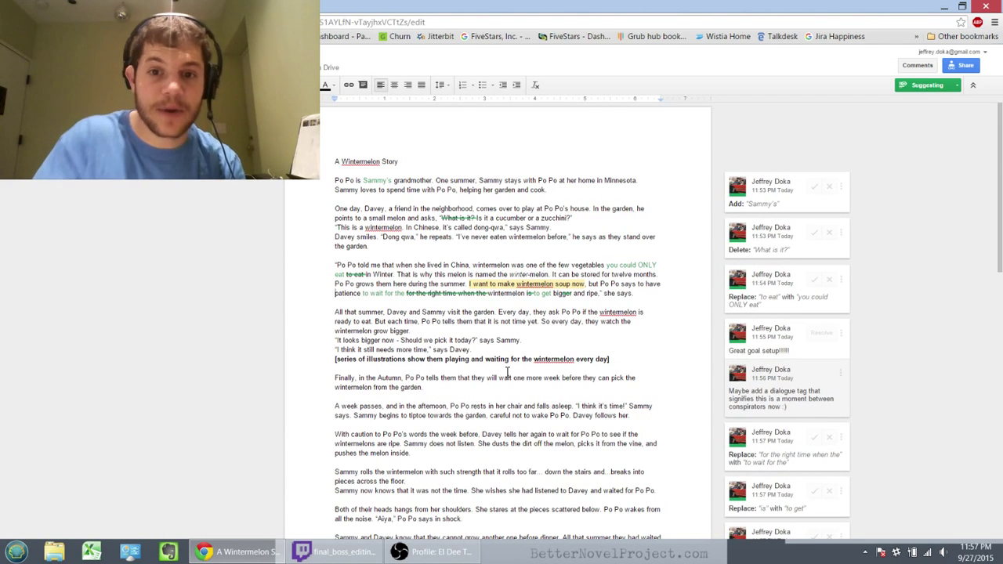
pyautogui.hotkey('shift', 'Left')
pyautogui.hotkey('shift', 'Left')
pyautogui.hotkey('shift', 'Left')
pyautogui.hotkey('shift', 'Left')
pyautogui.hotkey('shift', 'Left')
pyautogui.hotkey('shift', 'Left')
pyautogui.hotkey('shift', 'Left')
pyautogui.hotkey('shift', 'Left')
pyautogui.hotkey('shift', 'Left')
pyautogui.hotkey('shift', 'Left')
pyautogui.hotkey('shift', 'Left')
pyautogui.hotkey('shift', 'Left')
pyautogui.hotkey('shift', 'Right')
pyautogui.hotkey('shift', 'Right')
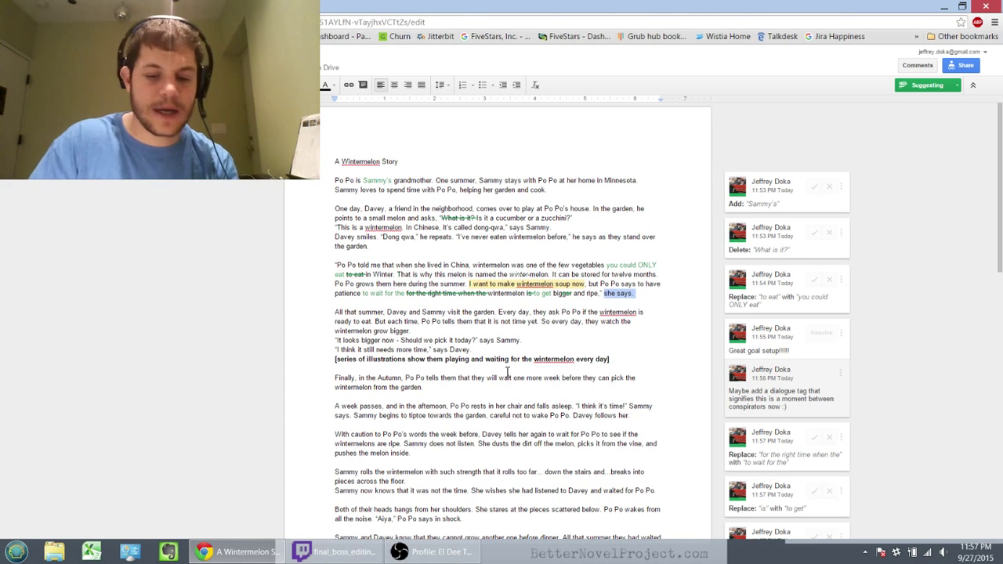
pyautogui.press('BackSpace')
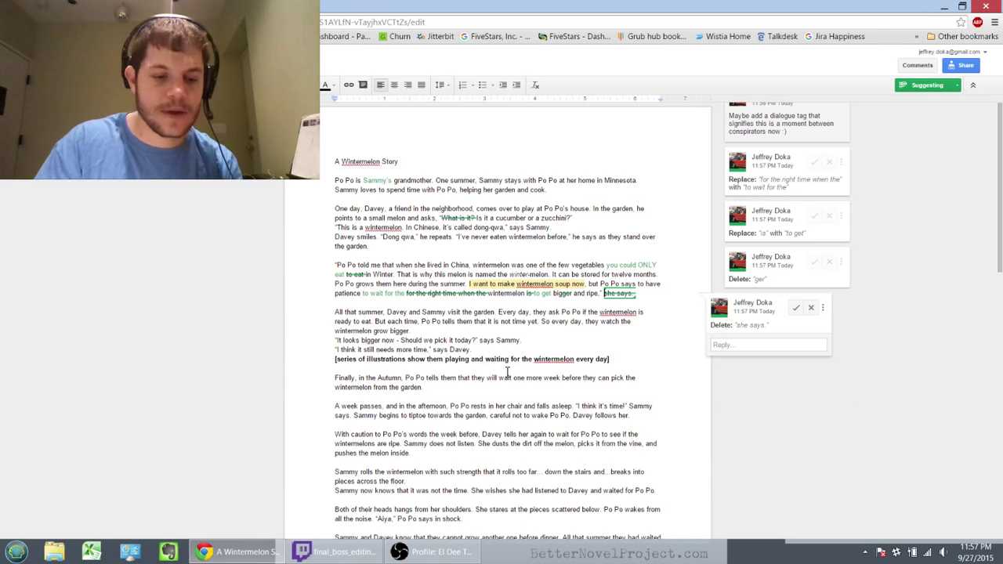
pyautogui.hotkey('ctrl', 'z')
pyautogui.press('Down')
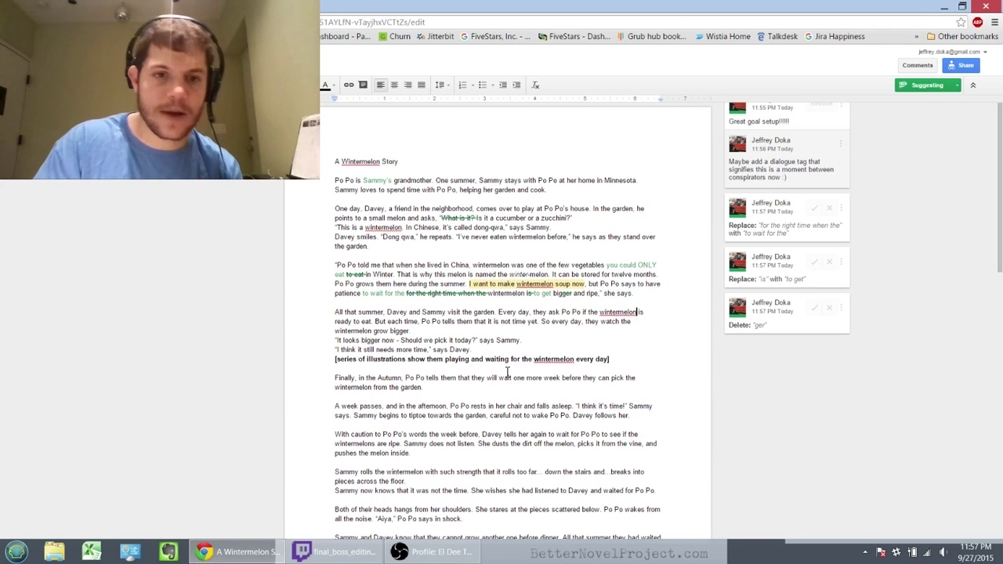
# Step: Suggest an "ed" ending on "visit", then remove it again
pyautogui.press('Down')
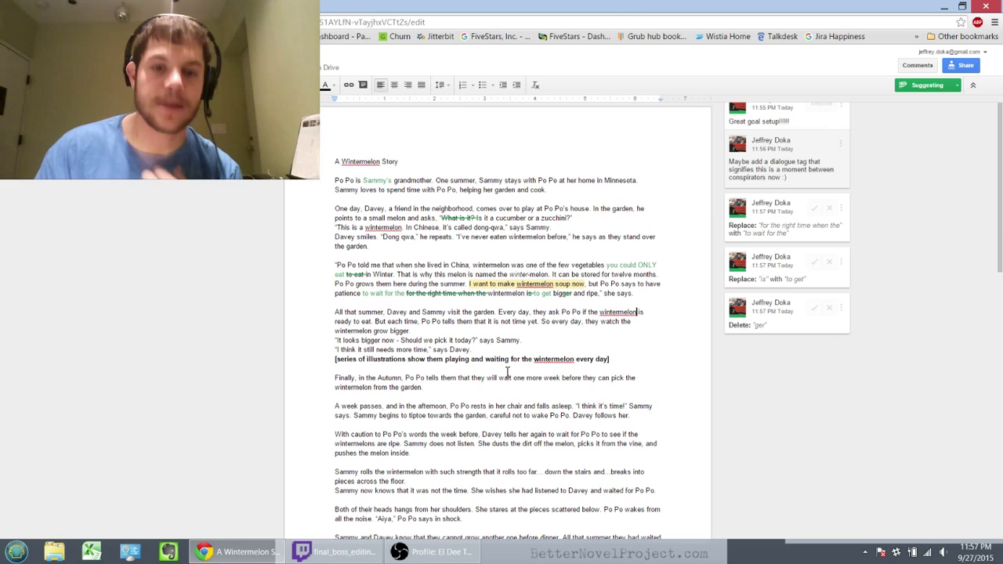
pyautogui.press('Left')
pyautogui.press('Left')
pyautogui.press('Left')
pyautogui.press('Left')
pyautogui.press('Left')
pyautogui.press('Left')
pyautogui.press('Left')
pyautogui.press('Left')
pyautogui.press('Left')
pyautogui.press('Left')
pyautogui.press('Left')
pyautogui.press('Left')
pyautogui.press('Left')
pyautogui.press('Left')
pyautogui.press('Left')
pyautogui.press('Left')
pyautogui.press('Left')
pyautogui.press('Left')
pyautogui.press('Left')
pyautogui.press('Left')
pyautogui.press('Left')
pyautogui.press('Left')
pyautogui.press('Left')
pyautogui.press('Left')
pyautogui.press('Left')
pyautogui.press('Left')
pyautogui.press('Left')
pyautogui.press('Left')
pyautogui.press('Left')
pyautogui.press('Left')
pyautogui.press('Left')
pyautogui.press('Left')
pyautogui.press('Left')
pyautogui.press('Left')
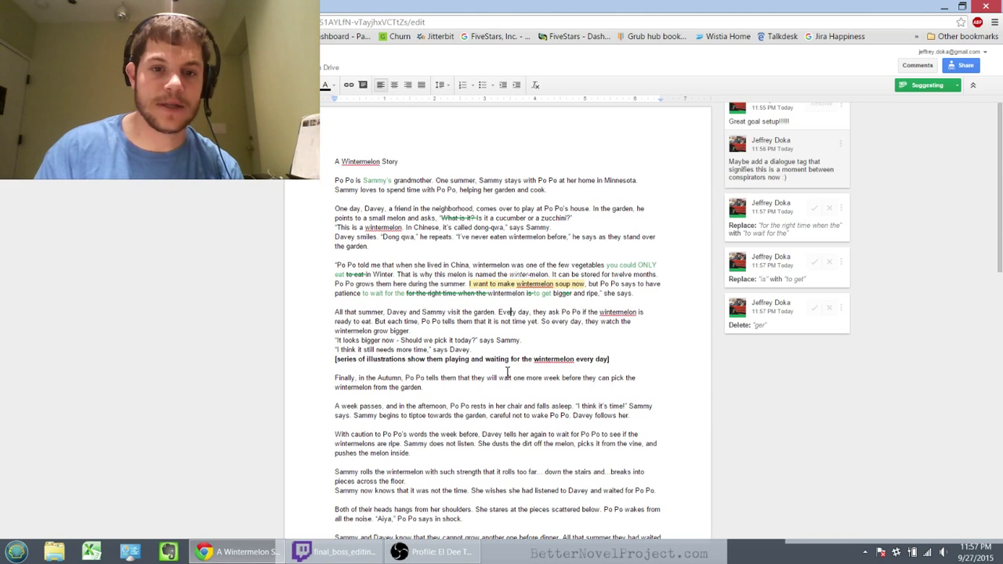
pyautogui.write('ed')
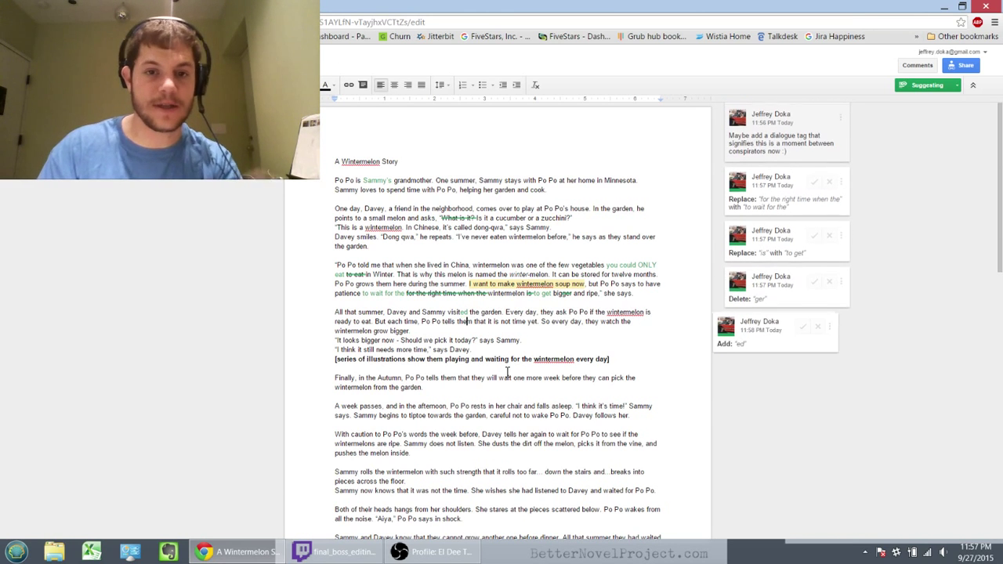
pyautogui.press('BackSpace')
pyautogui.press('BackSpace')
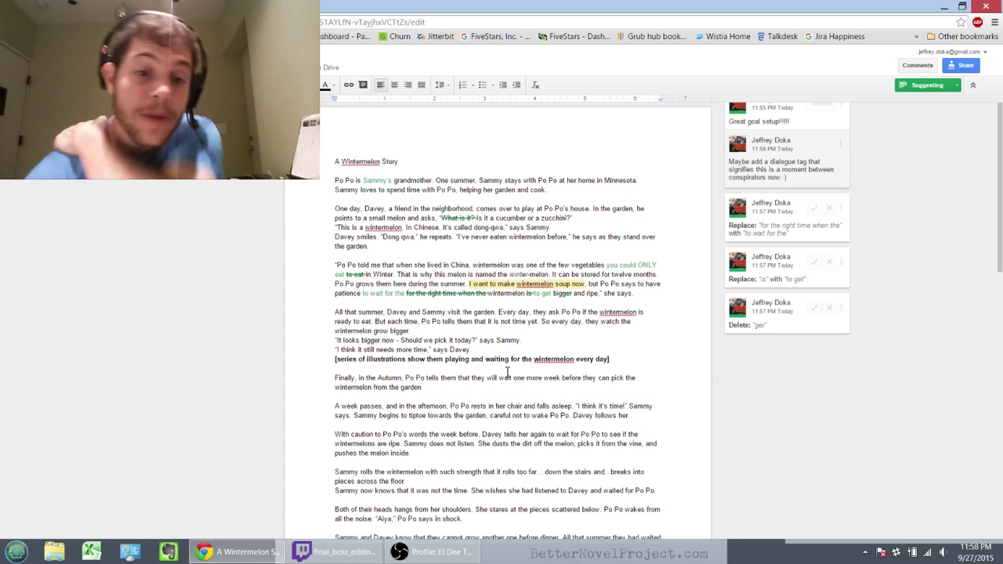
# Step: Suggest deleting "to eat" after "ready"
pyautogui.press('Down')
pyautogui.hotkey('ctrl', 'Left')
pyautogui.hotkey('ctrl', 'Left')
pyautogui.hotkey('ctrl', 'Left')
pyautogui.hotkey('ctrl', 'Left')
pyautogui.hotkey('ctrl', 'Left')
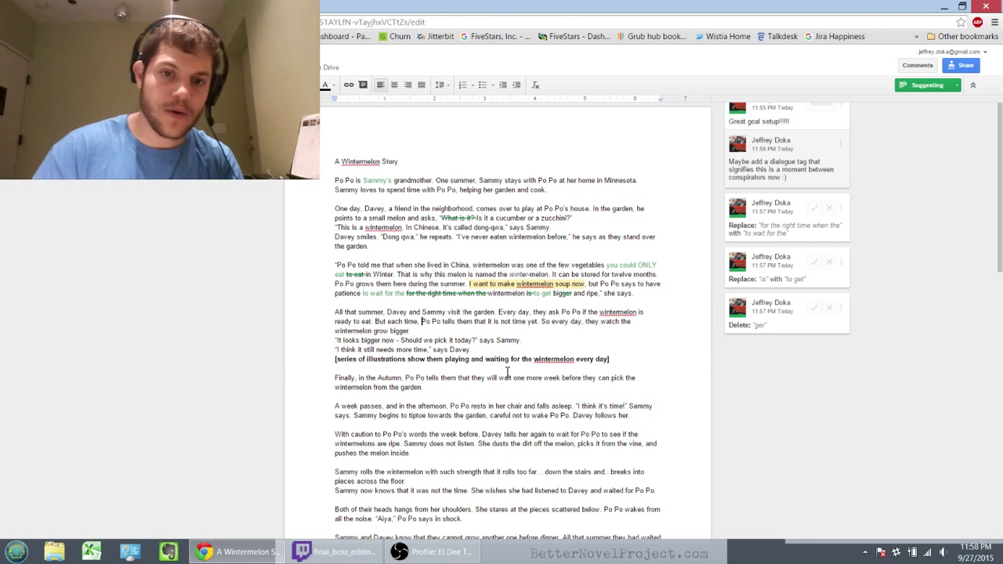
pyautogui.press('BackSpace')
pyautogui.press('BackSpace')
pyautogui.press('BackSpace')
pyautogui.press('BackSpace')
pyautogui.press('BackSpace')
pyautogui.press('BackSpace')
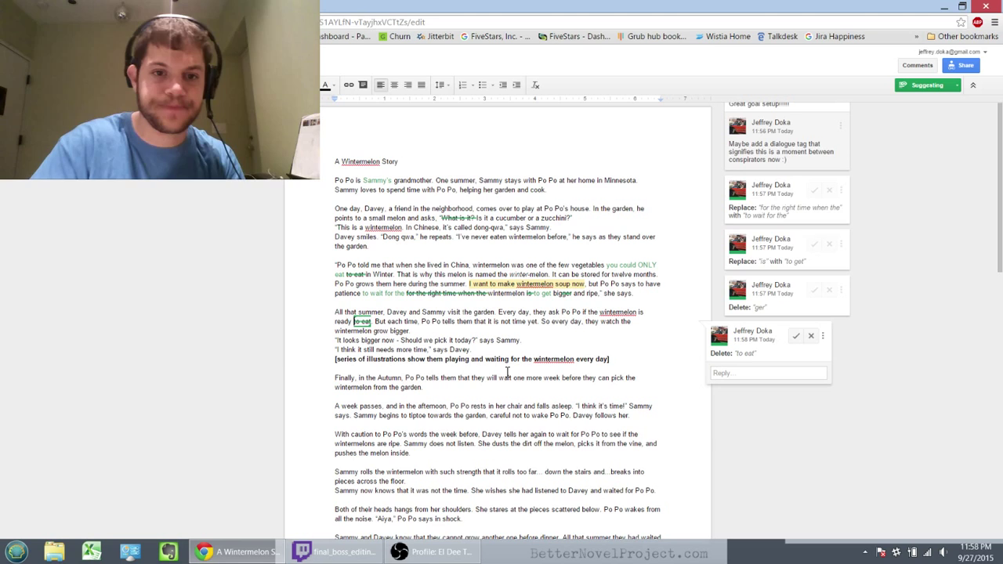
pyautogui.press('Down')
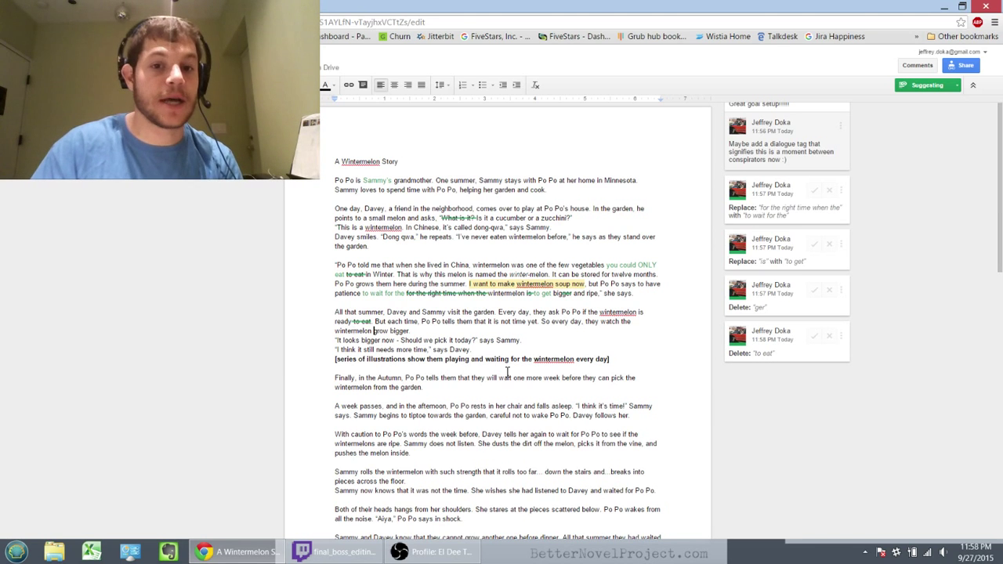
pyautogui.press('Up')
pyautogui.hotkey('ctrl', 'Right')
pyautogui.hotkey('ctrl', 'Right')
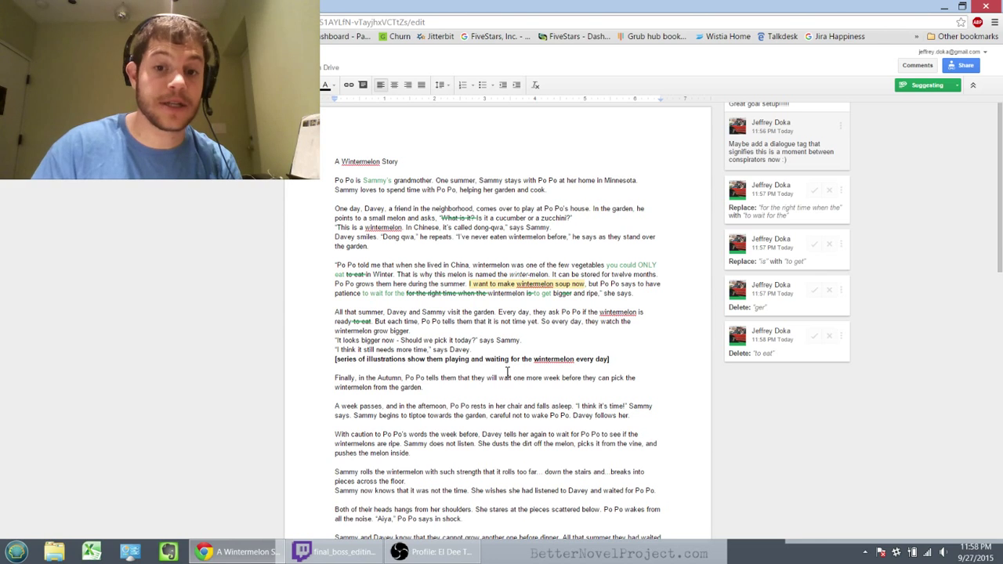
# Step: Suggest replacing "it is not time yet" with "to be patient"
pyautogui.hotkey('ctrl', 'Right')
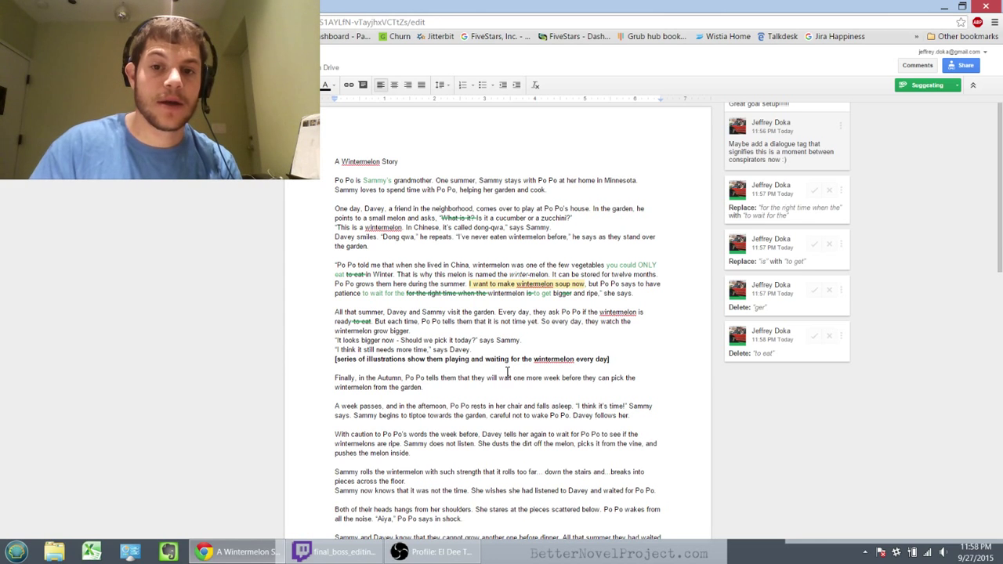
pyautogui.hotkey('ctrl', 'shift', 'Left')
pyautogui.hotkey('ctrl', 'shift', 'Left')
pyautogui.hotkey('ctrl', 'shift', 'Left')
pyautogui.hotkey('ctrl', 'shift', 'Left')
pyautogui.hotkey('ctrl', 'shift', 'Left')
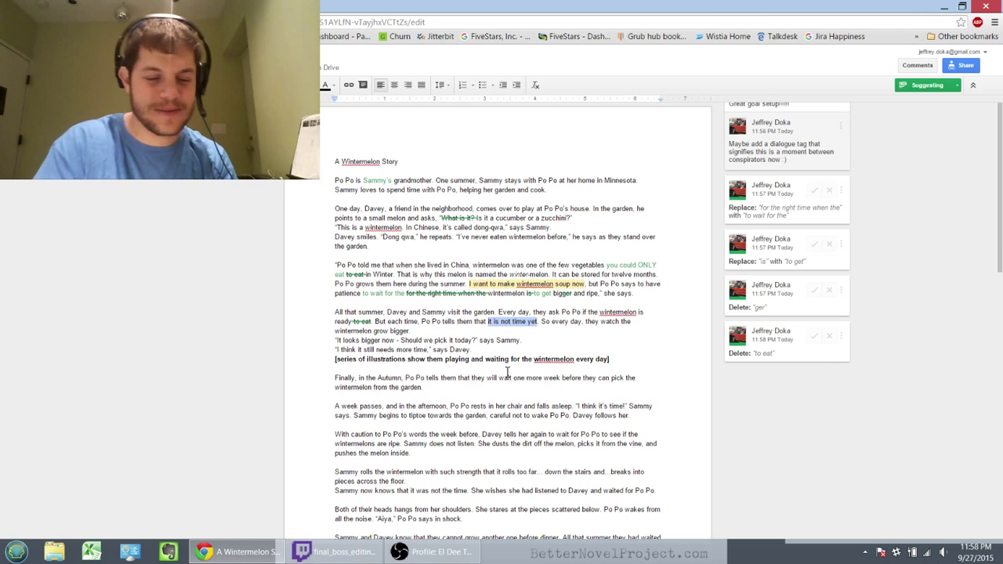
pyautogui.write('Io')
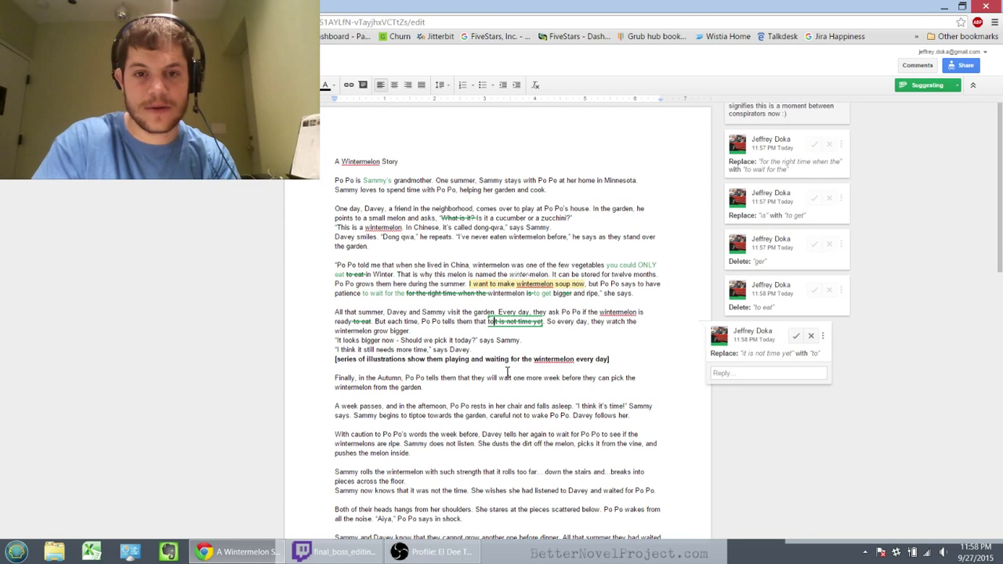
pyautogui.write(' be patient')
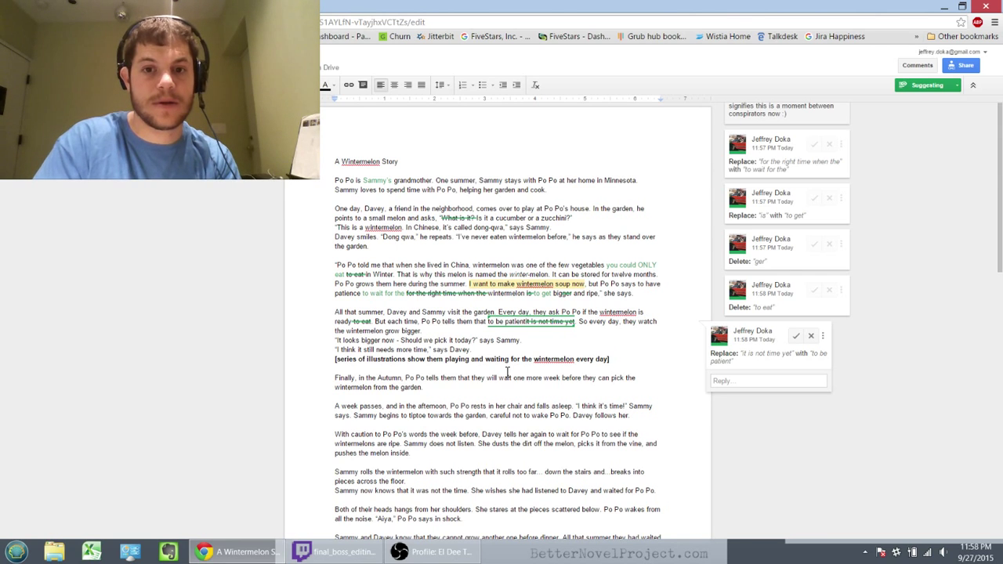
pyautogui.hotkey('ctrl', 'Right')
pyautogui.hotkey('ctrl', 'Right')
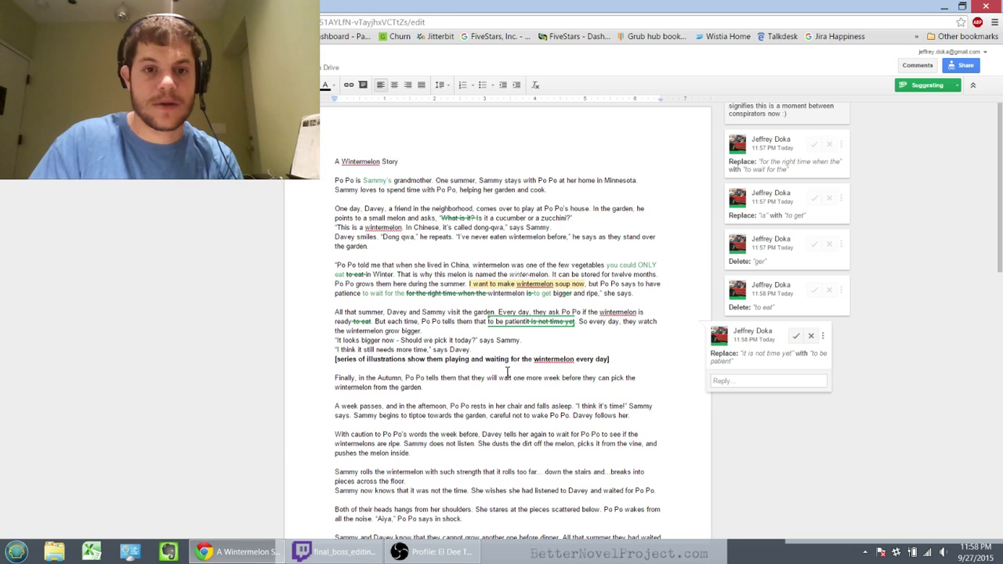
pyautogui.press('Down')
pyautogui.press('Up')
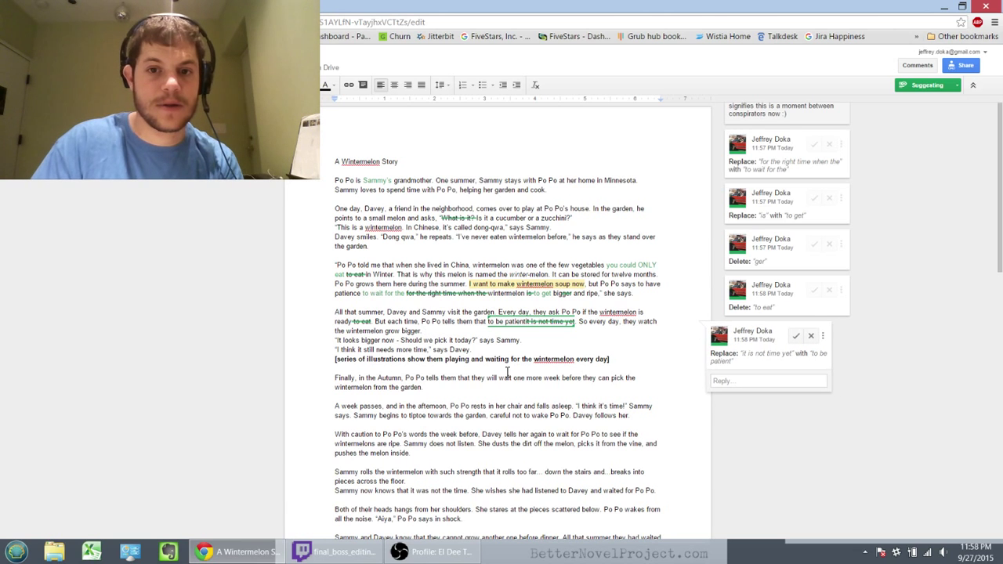
pyautogui.hotkey('ctrl', 'Right')
pyautogui.hotkey('ctrl', 'Right')
pyautogui.hotkey('ctrl', 'Right')
pyautogui.hotkey('ctrl', 'Right')
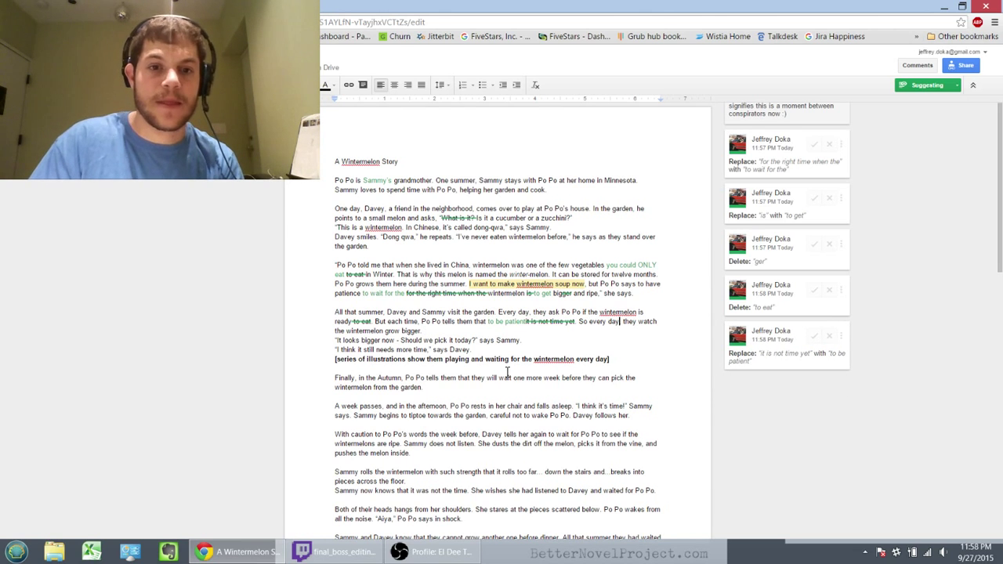
# Step: Suggest deleting "I think it still" on Davey's "needs more time" line
pyautogui.press('Down')
pyautogui.press('Down')
pyautogui.hotkey('ctrl', 'Left')
pyautogui.hotkey('ctrl', 'Left')
pyautogui.hotkey('ctrl', 'Left')
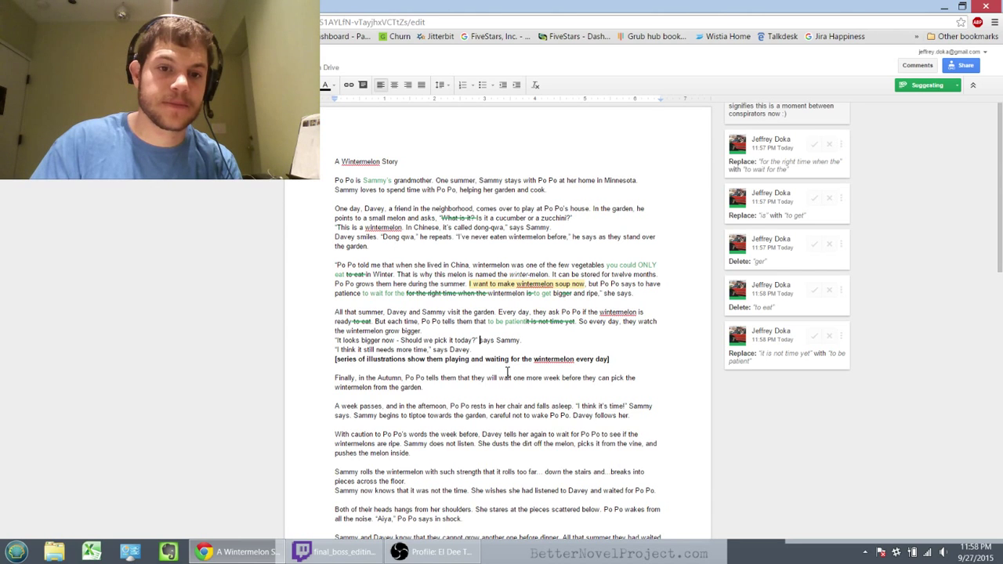
pyautogui.press('Down')
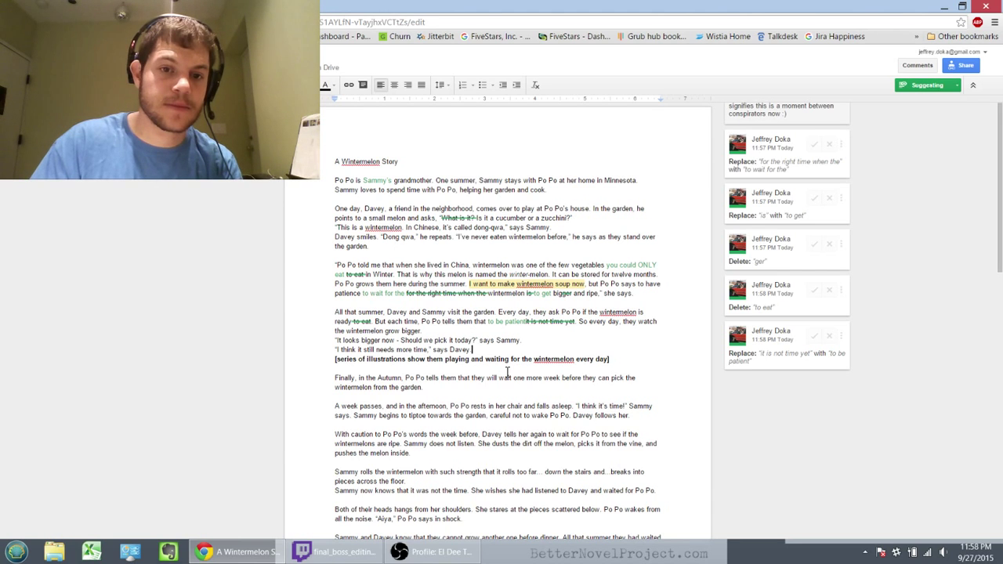
pyautogui.hotkey('ctrl', 'Left')
pyautogui.hotkey('ctrl', 'Left')
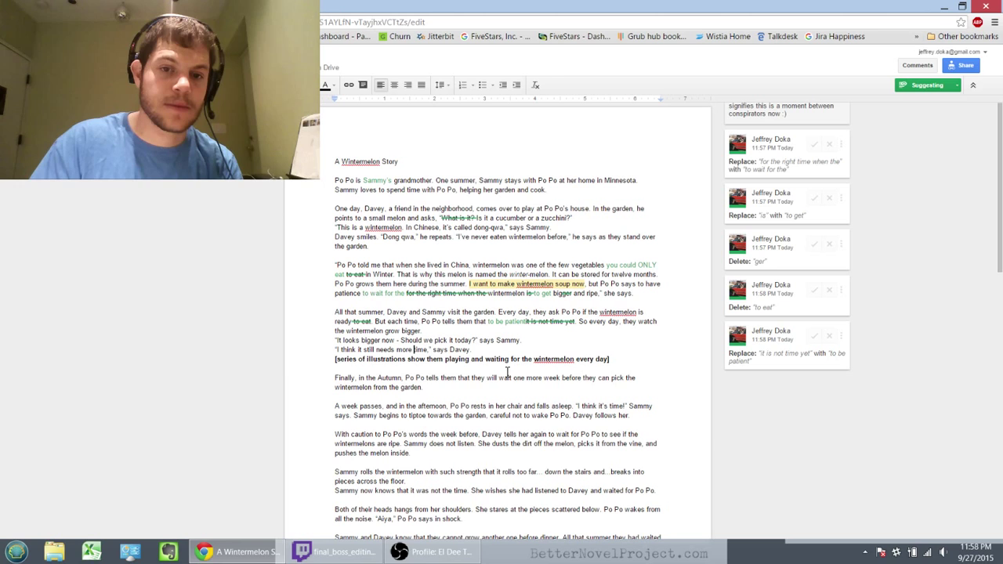
pyautogui.hotkey('ctrl', 'Left')
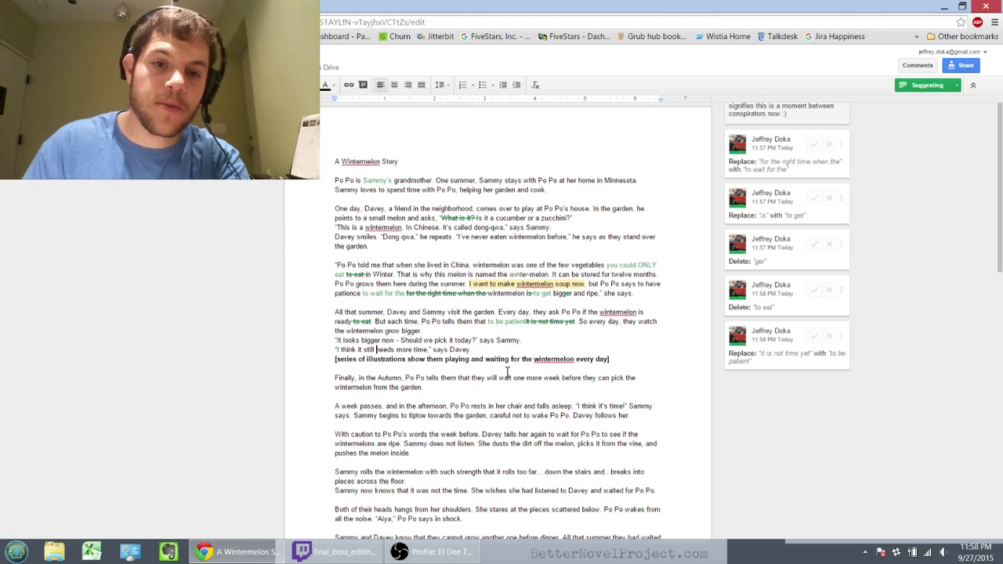
pyautogui.press('Right')
pyautogui.press('Right')
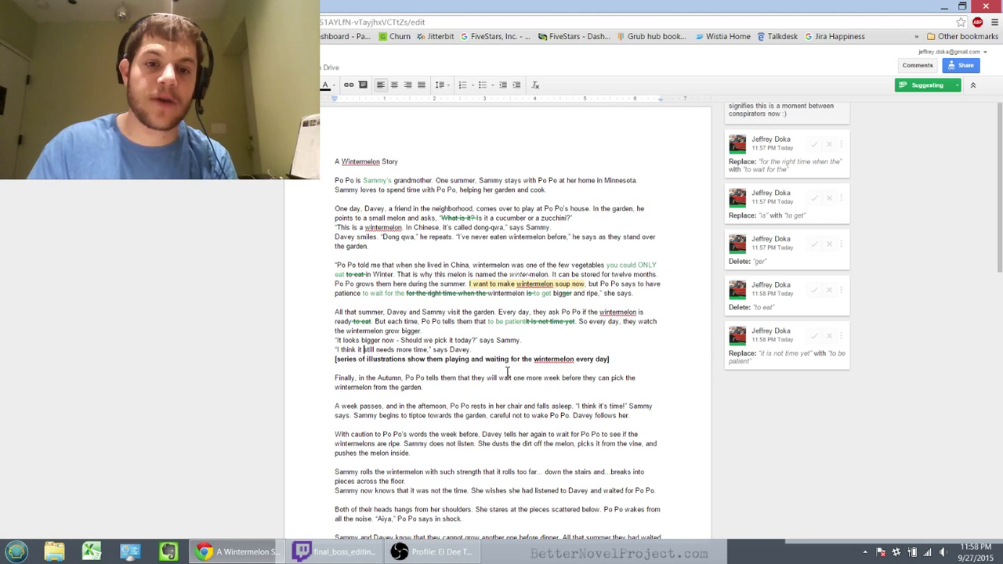
pyautogui.press('Up')
pyautogui.hotkey('ctrl', 'Left')
pyautogui.hotkey('ctrl', 'Left')
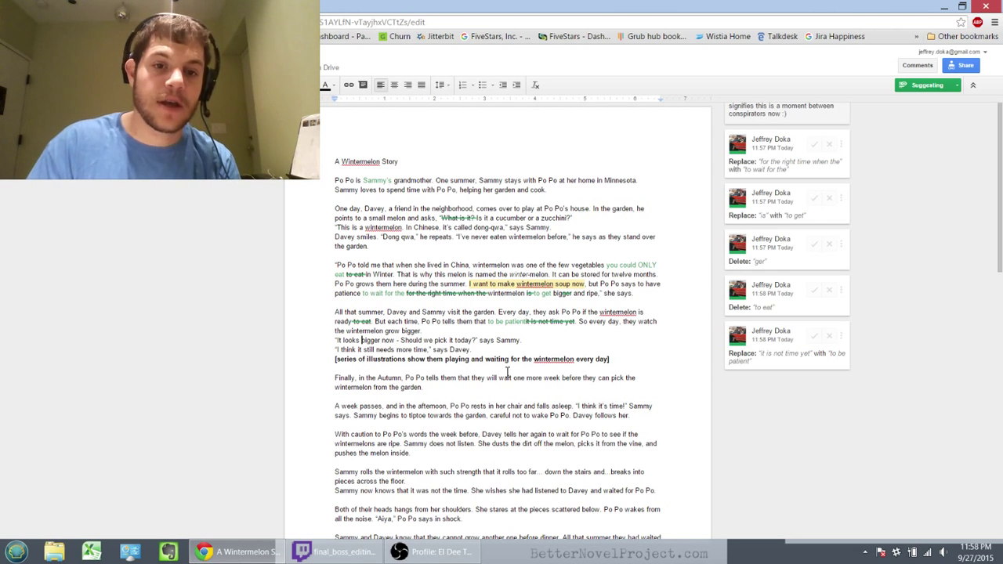
pyautogui.hotkey('ctrl', 'Left')
pyautogui.hotkey('ctrl', 'Right')
pyautogui.hotkey('ctrl', 'Right')
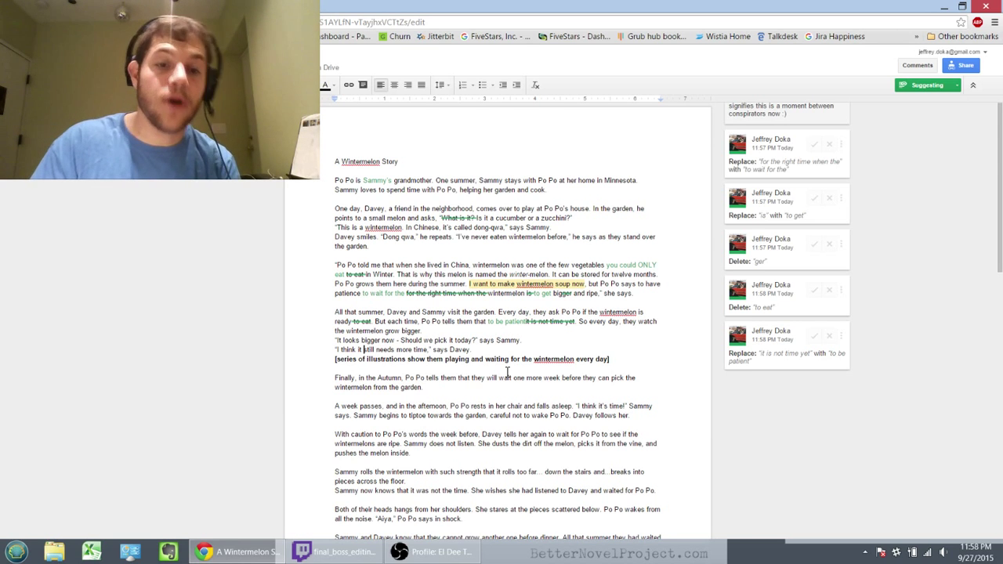
pyautogui.press('BackSpace')
pyautogui.press('BackSpace')
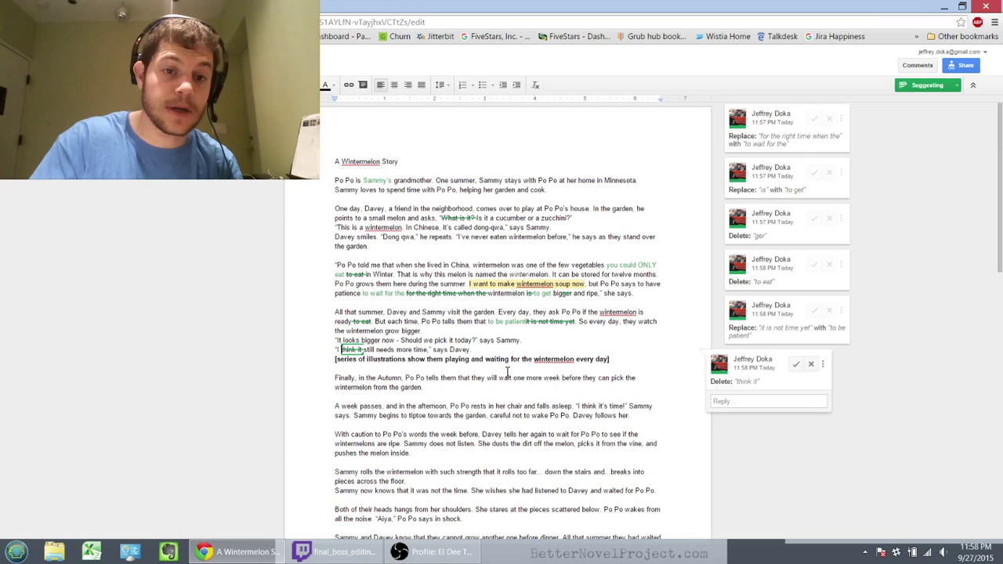
pyautogui.press('BackSpace')
pyautogui.press('BackSpace')
pyautogui.press('Delete')
pyautogui.press('Delete')
pyautogui.press('Delete')
pyautogui.press('Delete')
pyautogui.press('Delete')
pyautogui.press('Delete')
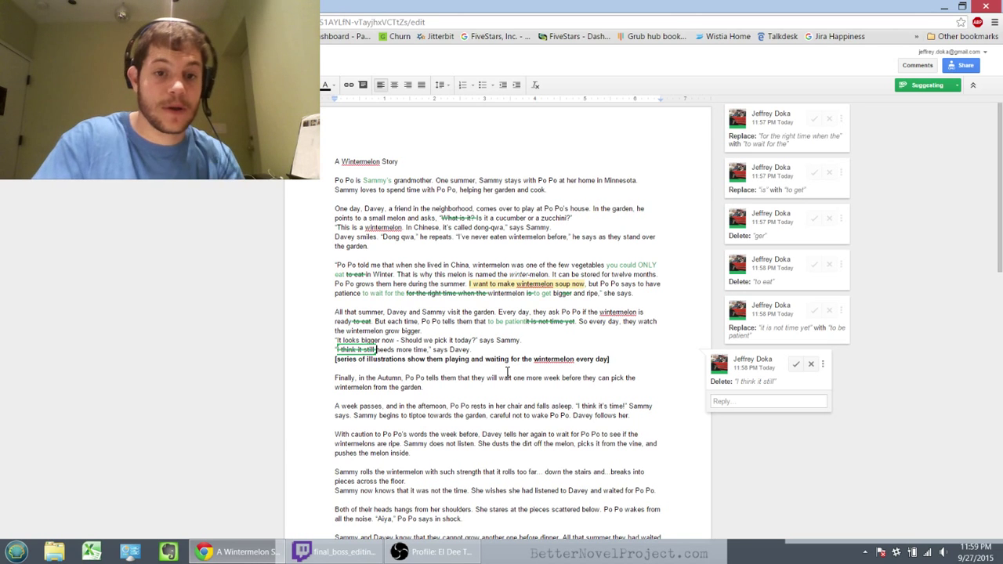
# Step: Insert "Po po said it" as the suggested replacement
pyautogui.write('Popo')
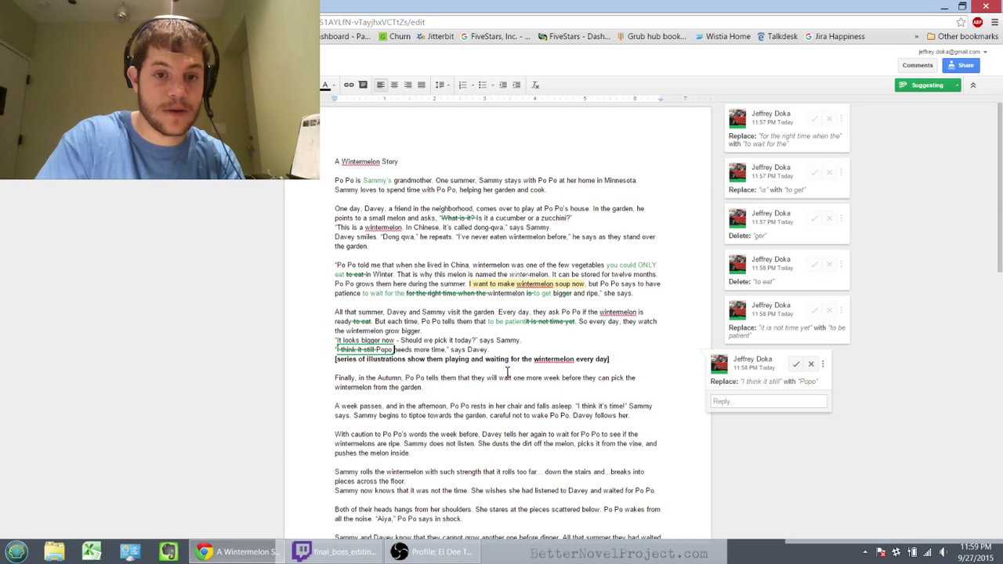
pyautogui.write(' p(o')
pyautogui.press('BackSpace')
pyautogui.press('BackSpace')
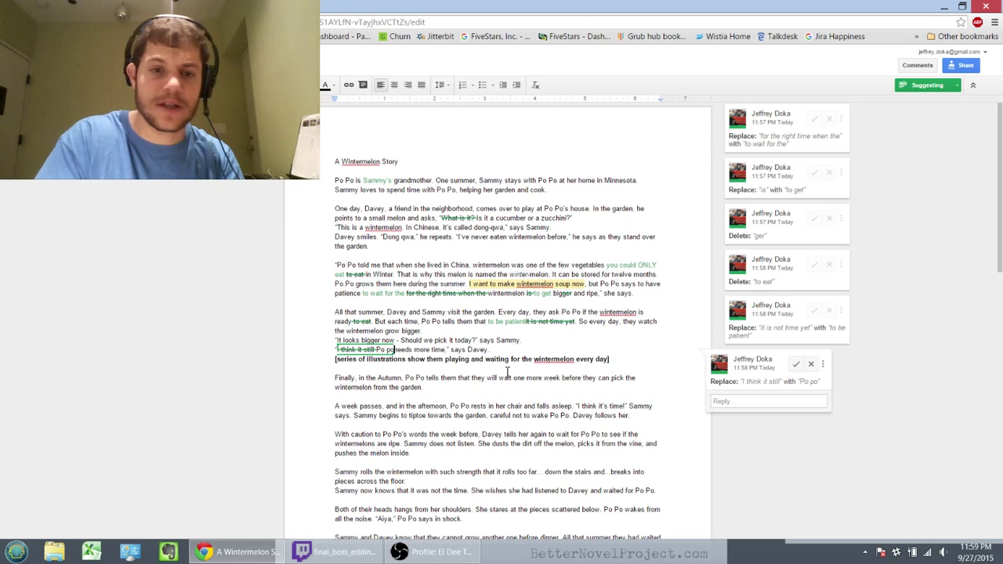
pyautogui.write('o')
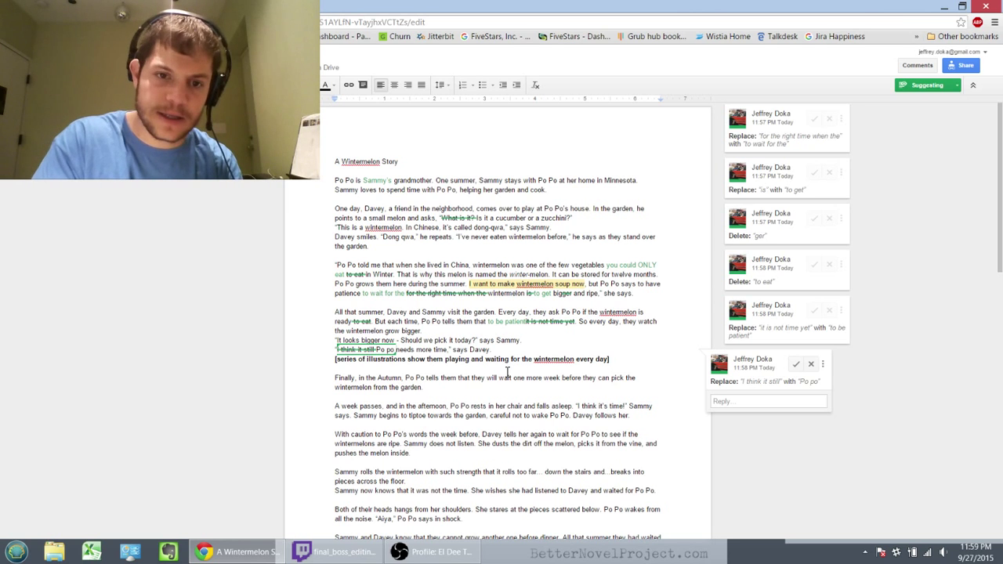
pyautogui.write('said')
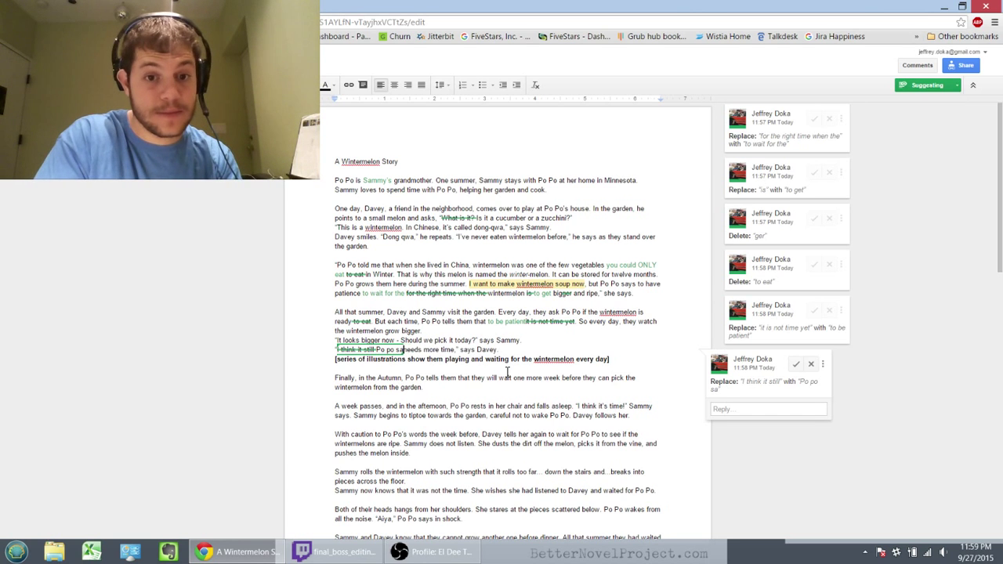
pyautogui.write(' it')
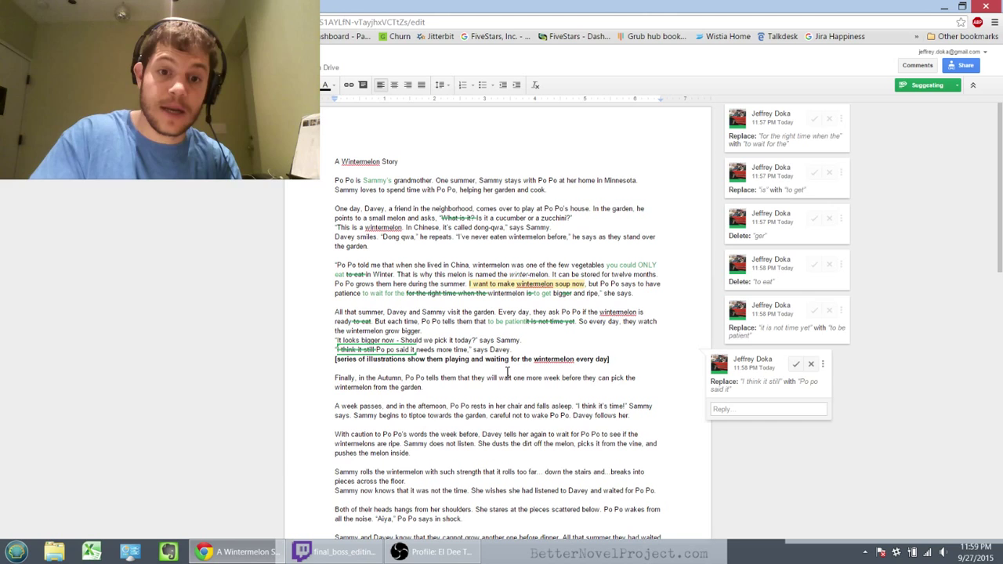
pyautogui.click(507, 372)
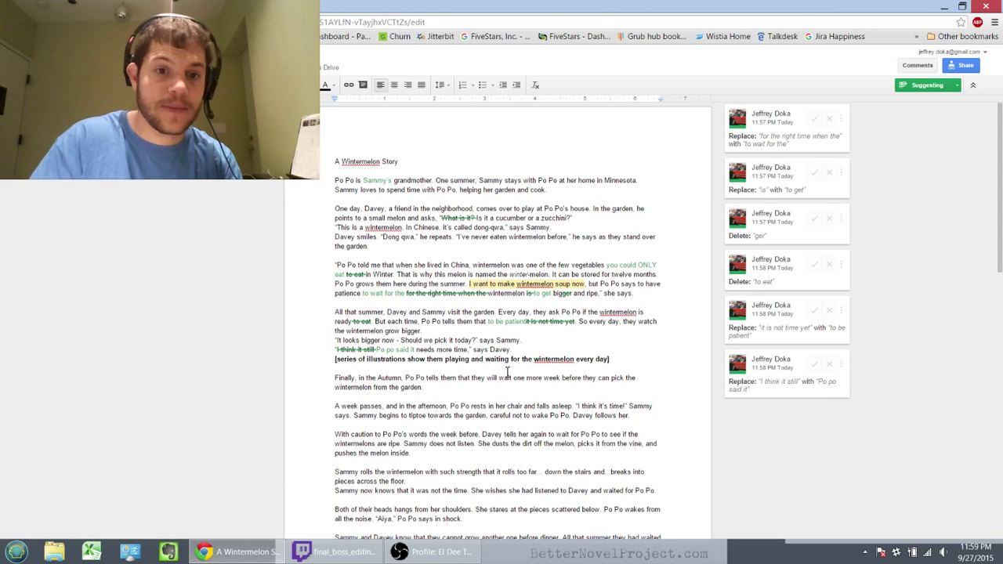
# Step: Add and remove a suggested opening quotation mark, ending after "says Davey."
pyautogui.press('Up')
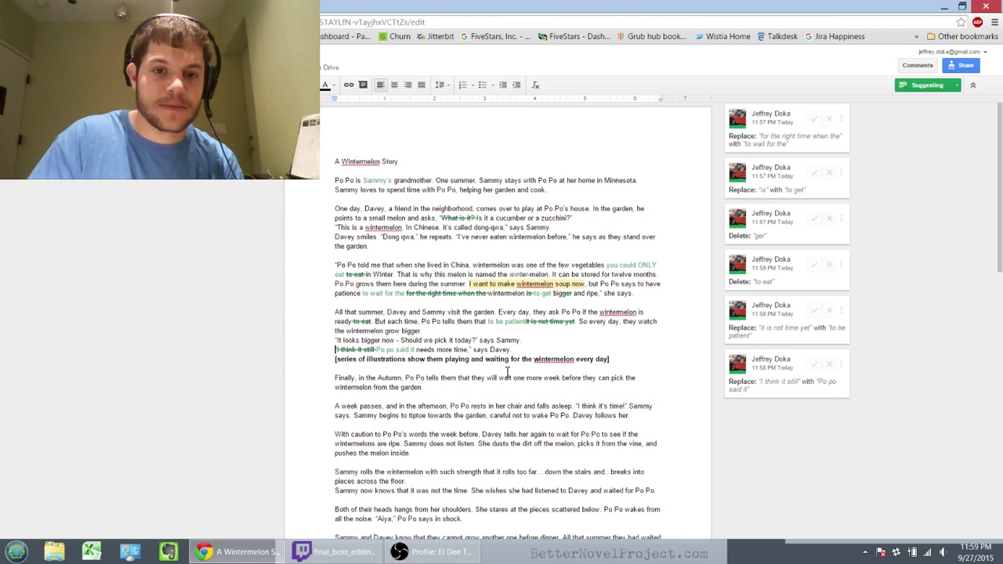
pyautogui.write('"')
pyautogui.press('BackSpace')
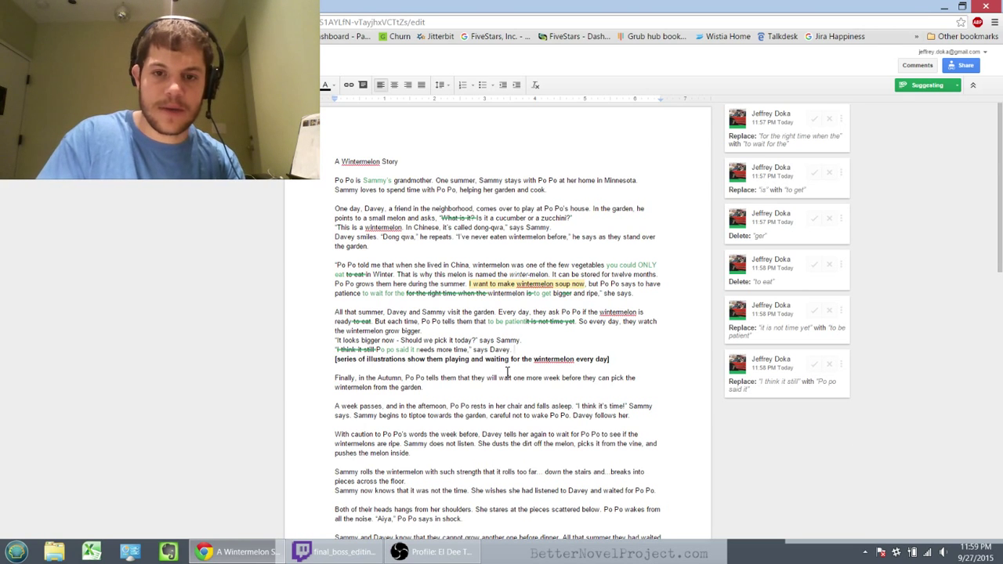
pyautogui.press('End')
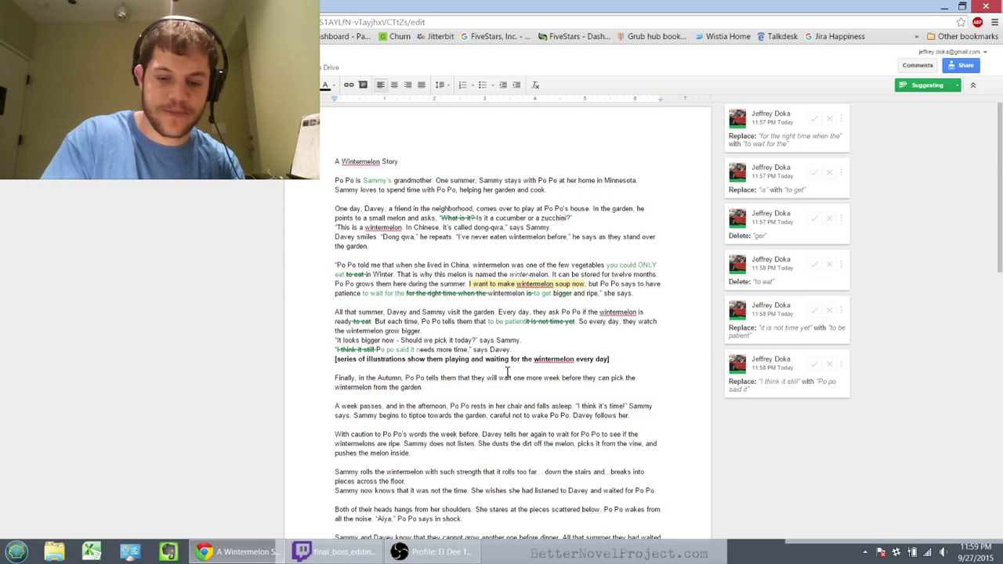
# Step: Suggest the note "<<Maybe show Sammy getting impatient here -- questioning the authority of the elder>>" after Davey's line
pyautogui.write('<<Maybe s')
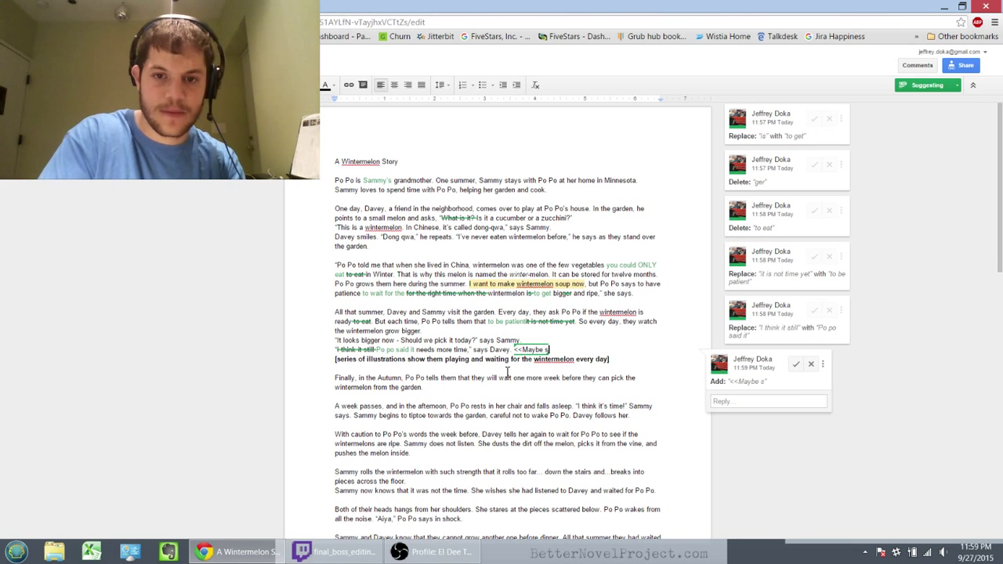
pyautogui.write('how Sammy getting pim')
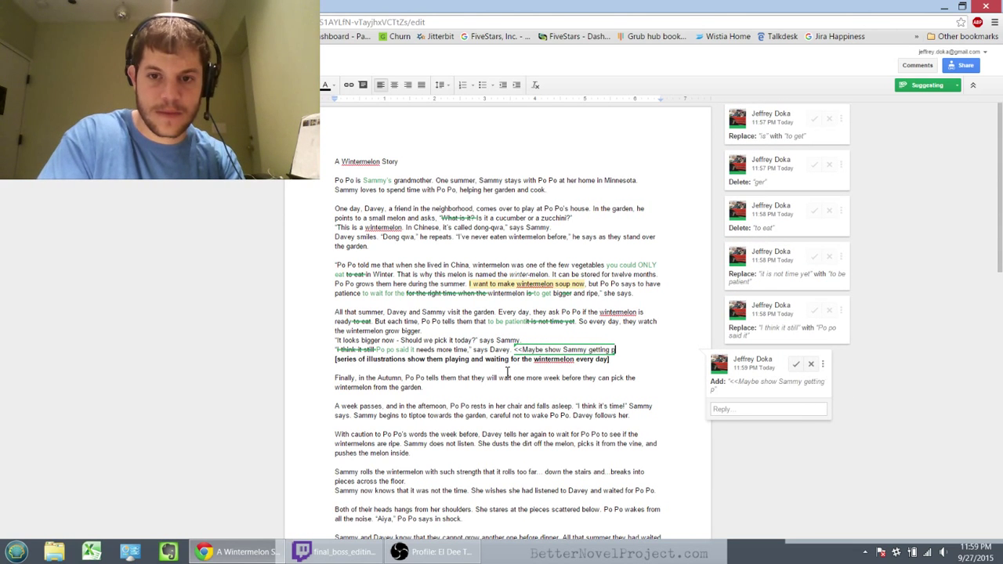
pyautogui.press('BackSpace')
pyautogui.press('BackSpace')
pyautogui.press('BackSpace')
pyautogui.write('impatie')
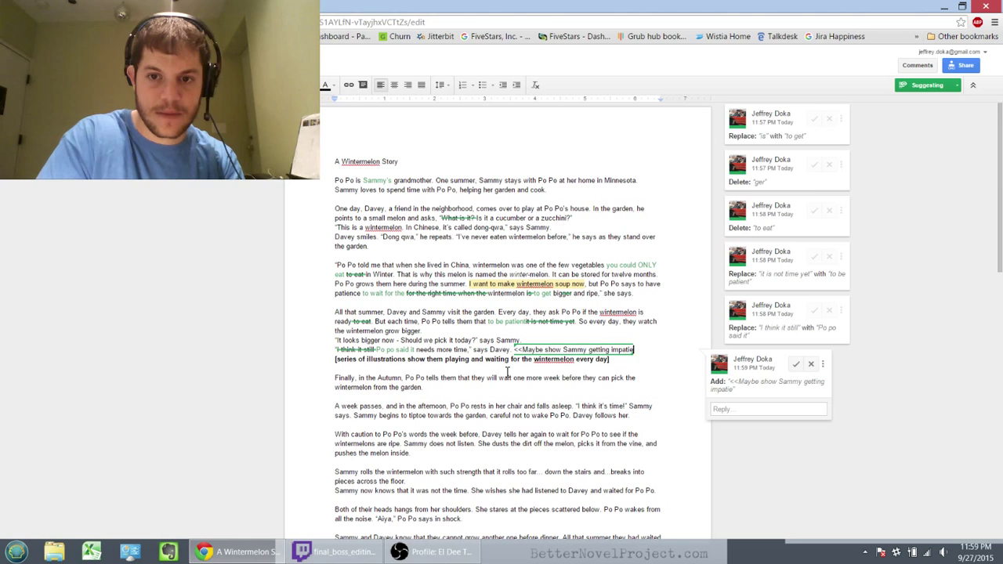
pyautogui.write('nt here -- questi')
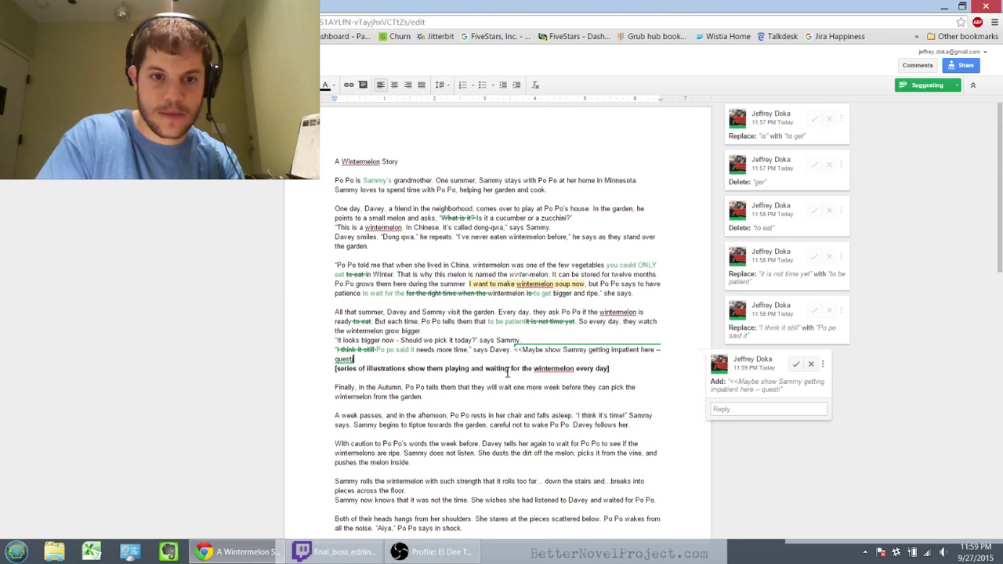
pyautogui.write('oning the au')
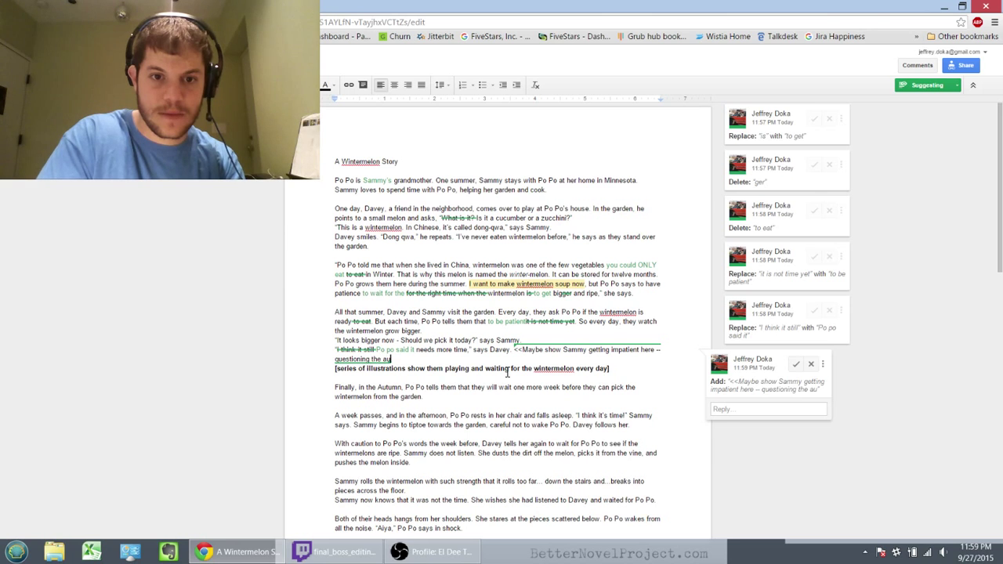
pyautogui.write('thority of the el')
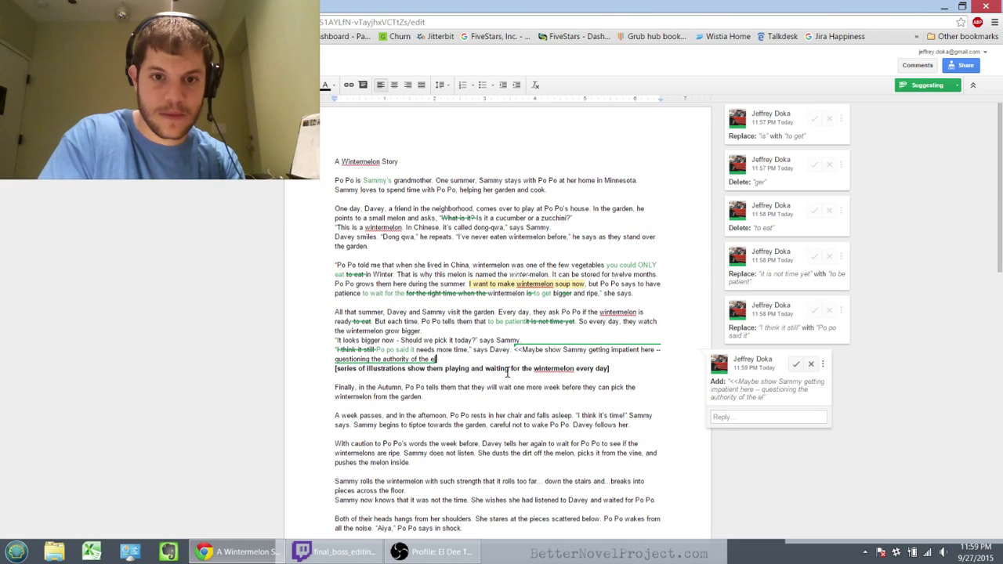
pyautogui.write('der>>')
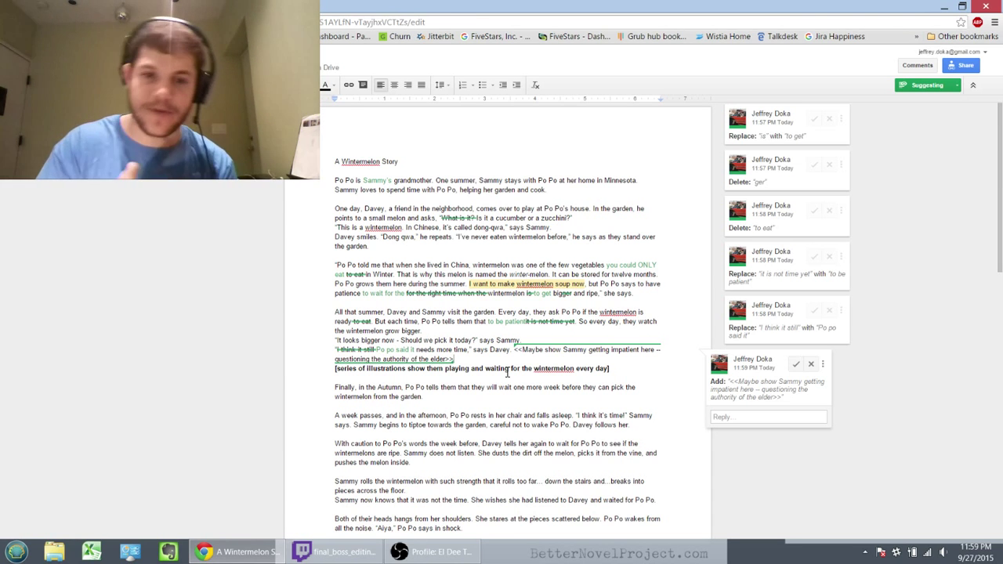
pyautogui.click(507, 373)
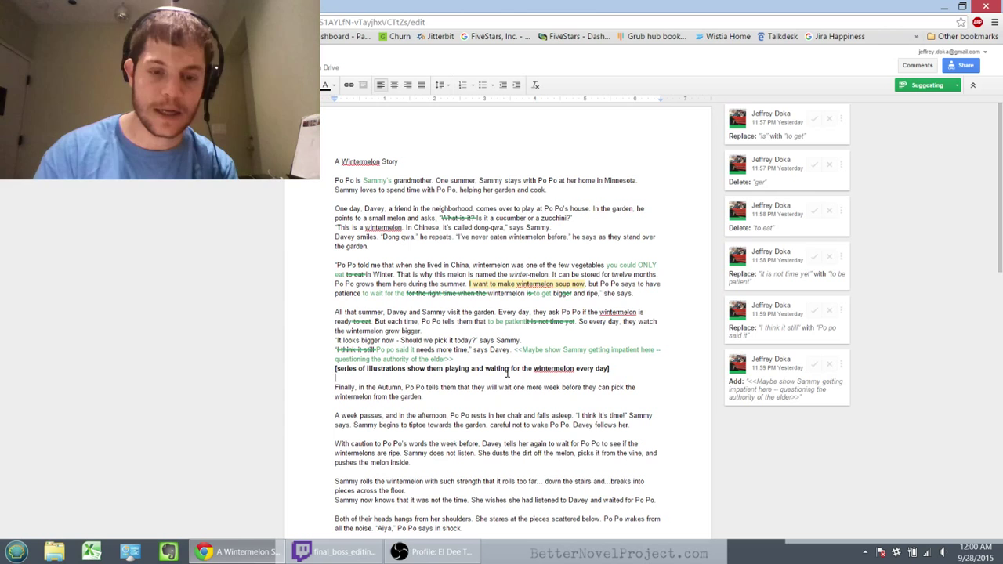
pyautogui.click(329, 552)
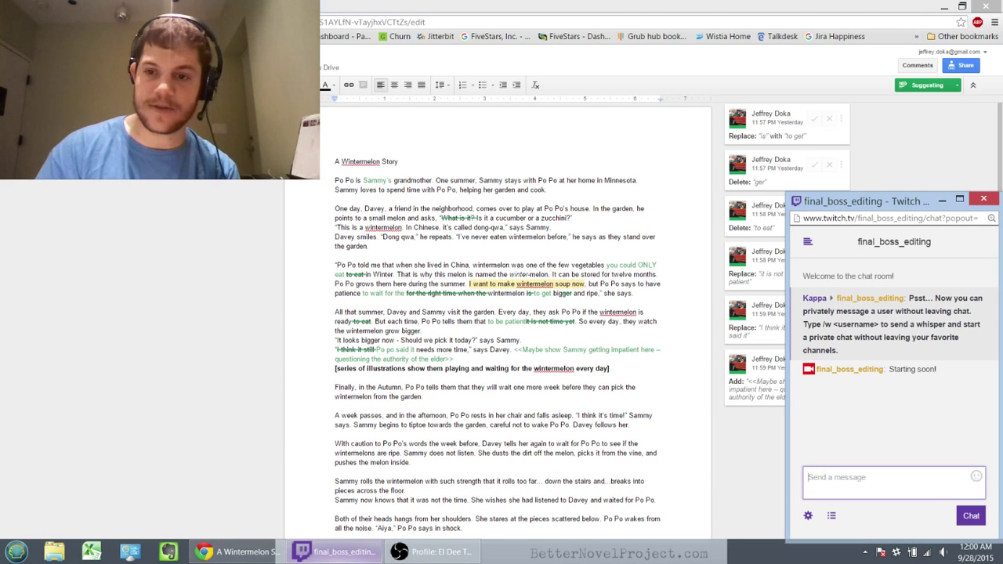
pyautogui.click(336, 377)
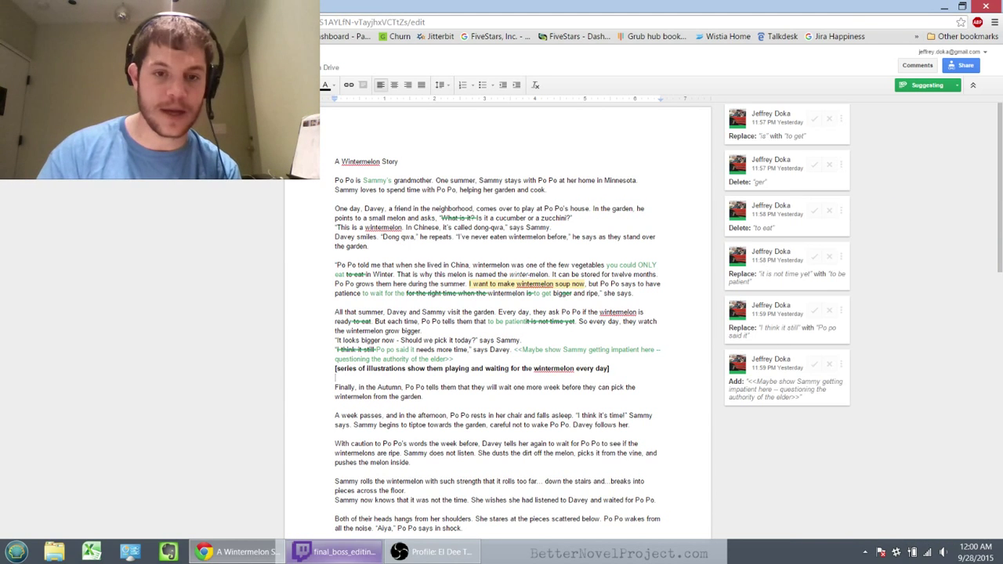
pyautogui.press('Down')
pyautogui.press('Down')
pyautogui.press('End')
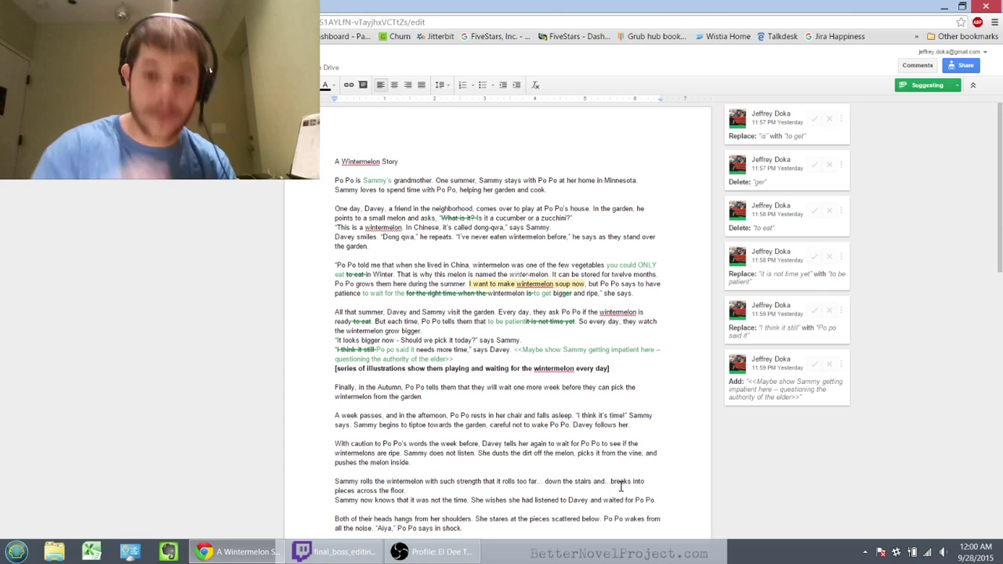
pyautogui.press('Up')
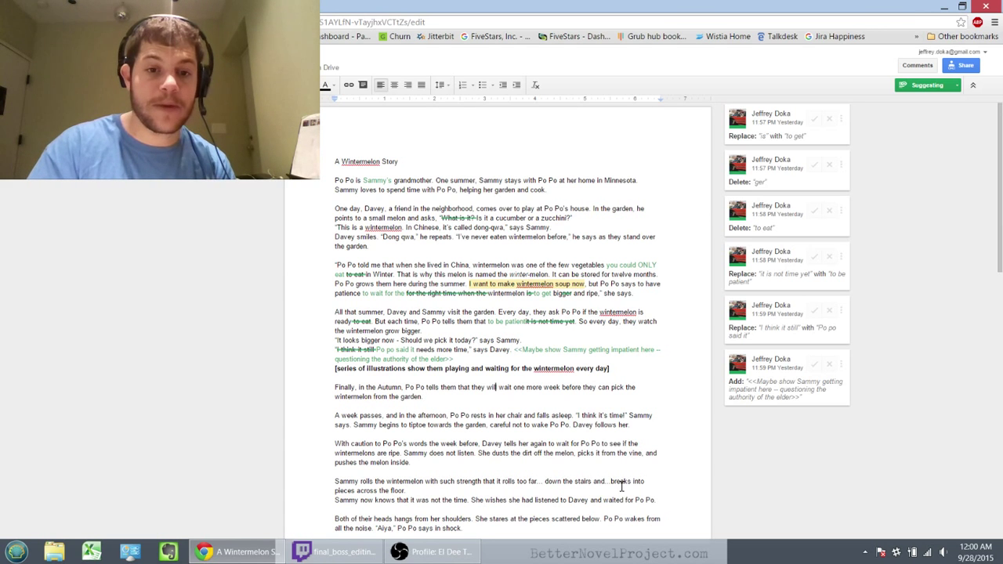
pyautogui.press('Down')
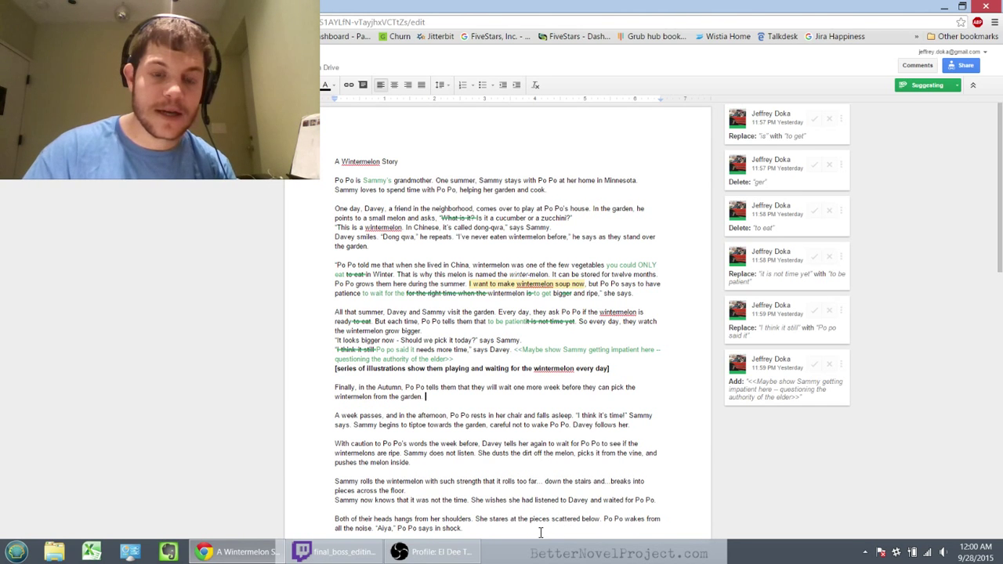
pyautogui.scroll(-2, 538, 533)
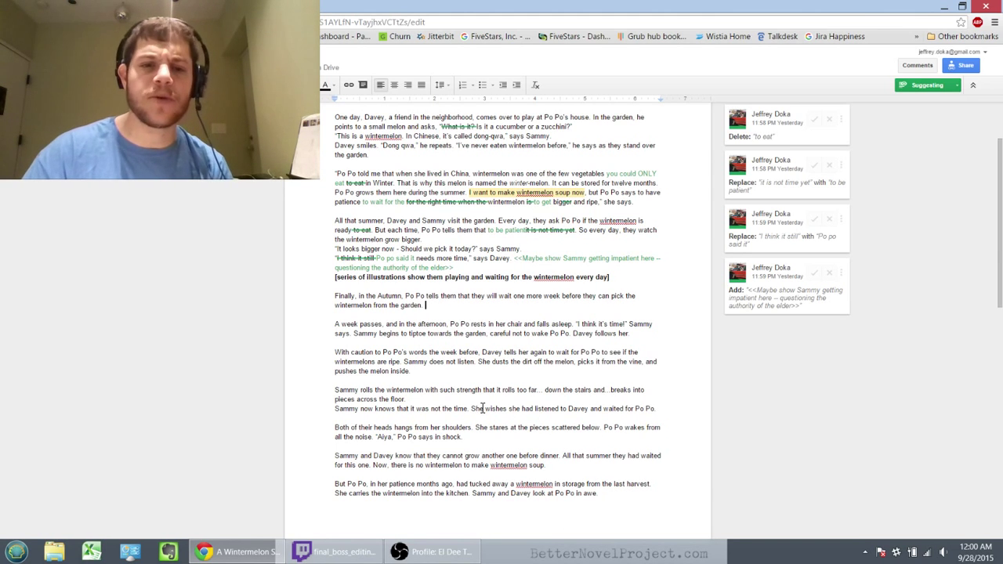
# Step: Comment "Maybe they do it a day early -- this is a bit more of a moral choice" on "A week passes"
pyautogui.press('Down')
pyautogui.press('Down')
pyautogui.hotkey('ctrl', 'Left')
pyautogui.hotkey('ctrl', 'Left')
pyautogui.hotkey('ctrl', 'Left')
pyautogui.hotkey('ctrl', 'shift', 'Left')
pyautogui.hotkey('ctrl', 'shift', 'Left')
pyautogui.hotkey('ctrl', 'shift', 'Left')
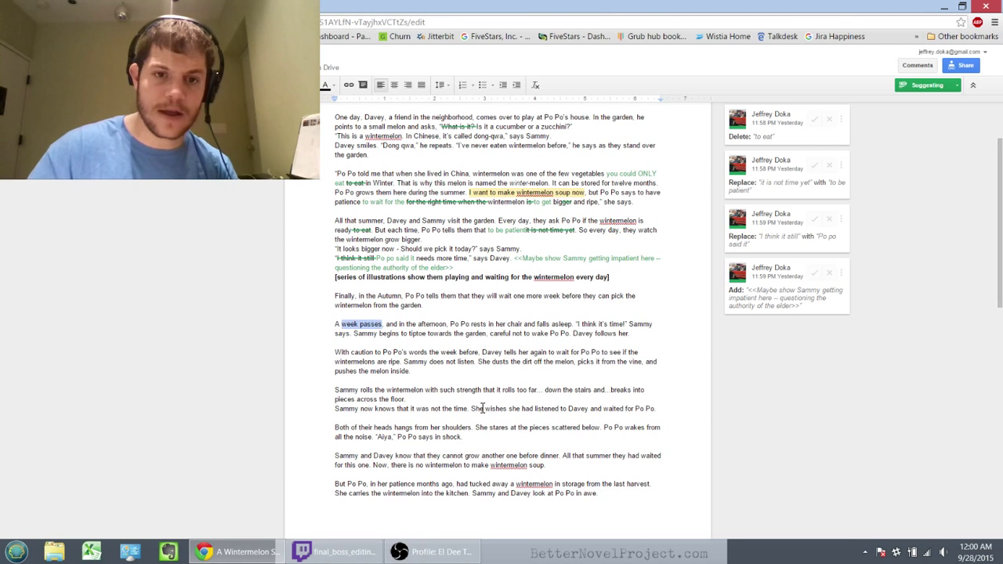
pyautogui.hotkey('ctrl', 'alt', 'm')
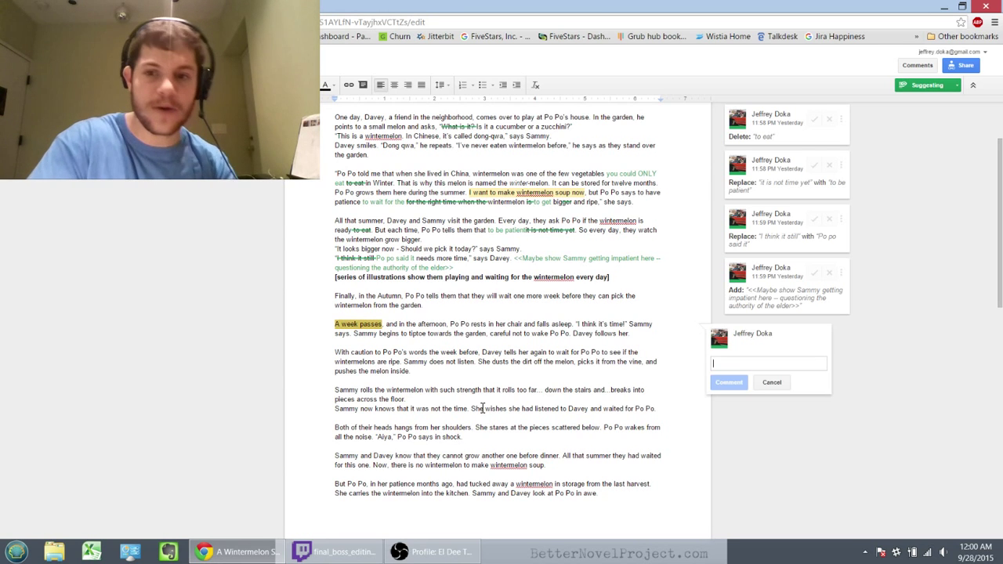
pyautogui.write('Maybe')
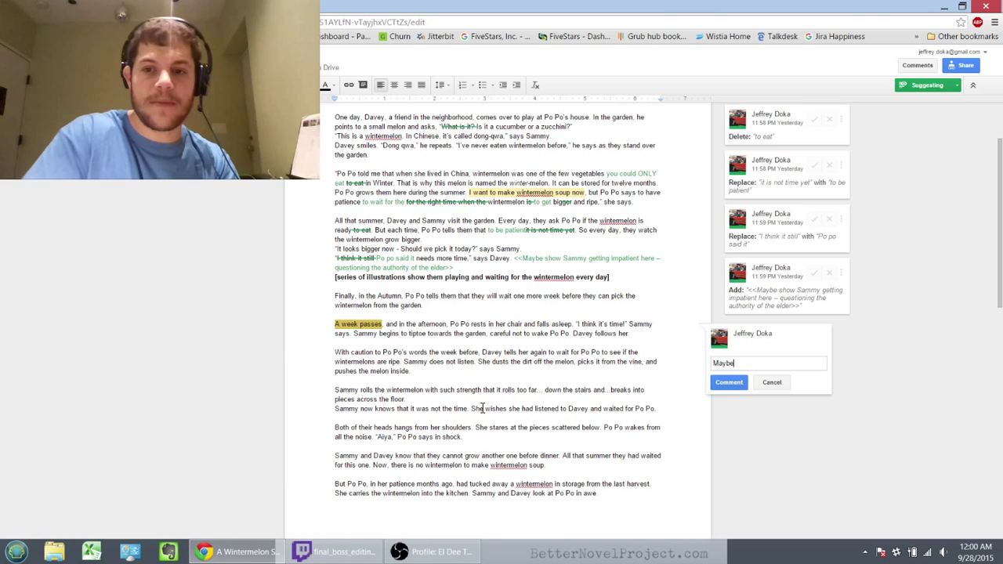
pyautogui.write(' they do it a d')
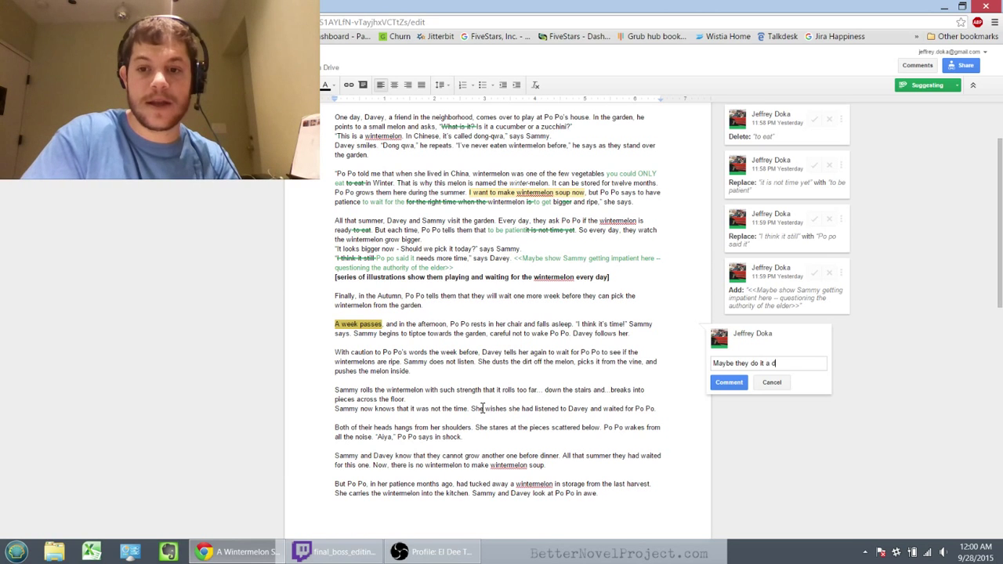
pyautogui.write('ay early -- this')
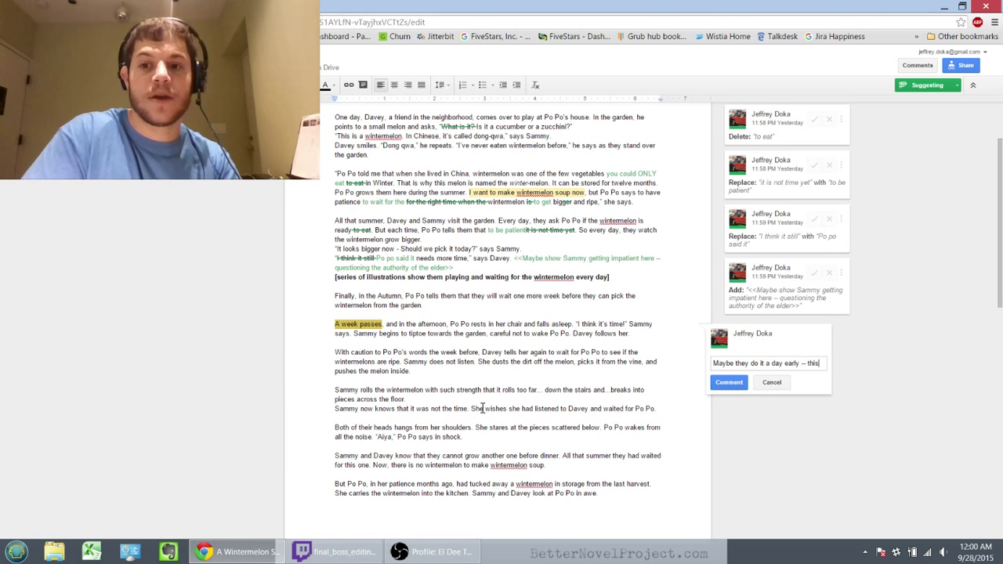
pyautogui.write(' is a bit mo')
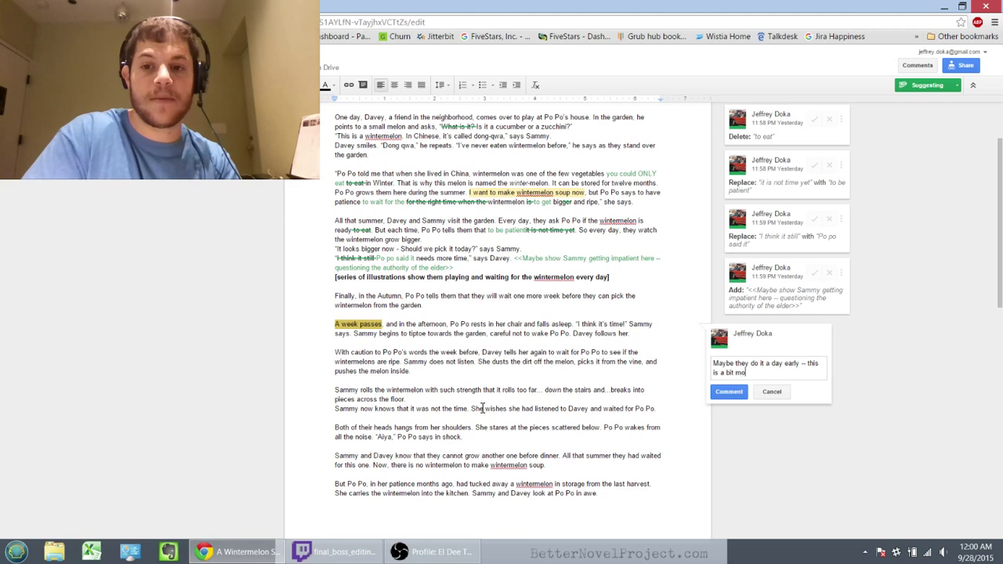
pyautogui.write('re of a moral ')
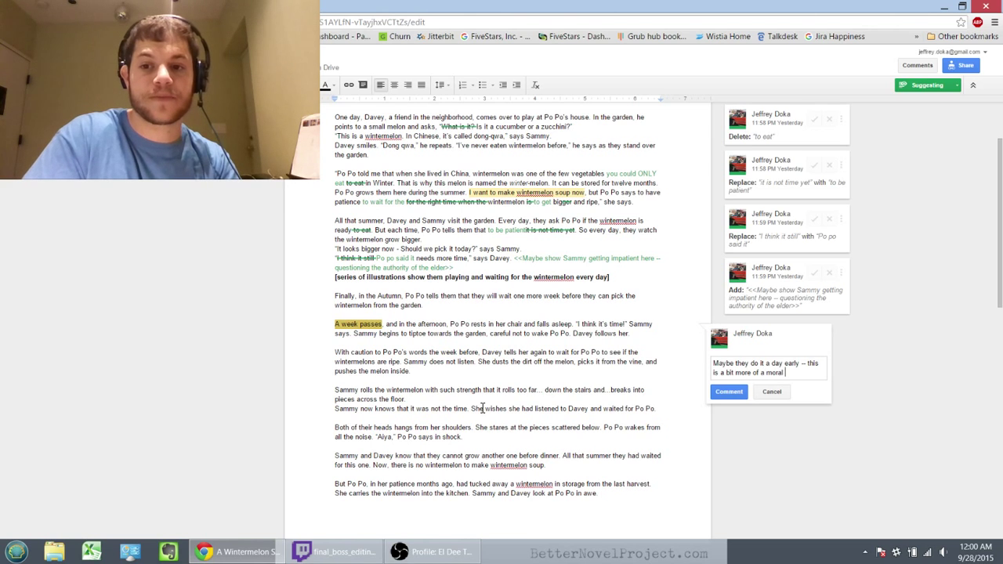
pyautogui.write('choice --')
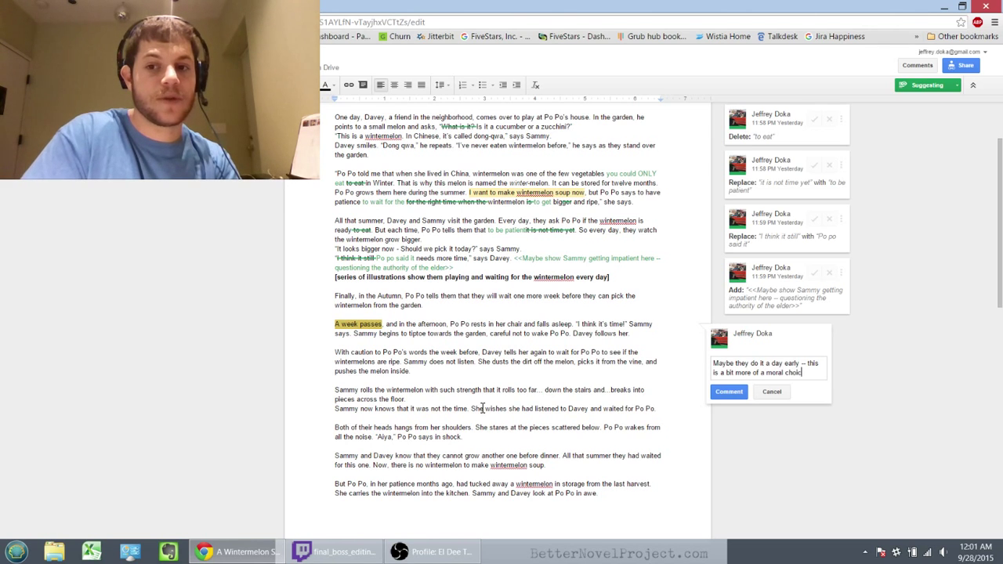
pyautogui.press('BackSpace')
pyautogui.press('BackSpace')
pyautogui.hotkey('ctrl', 'Return')
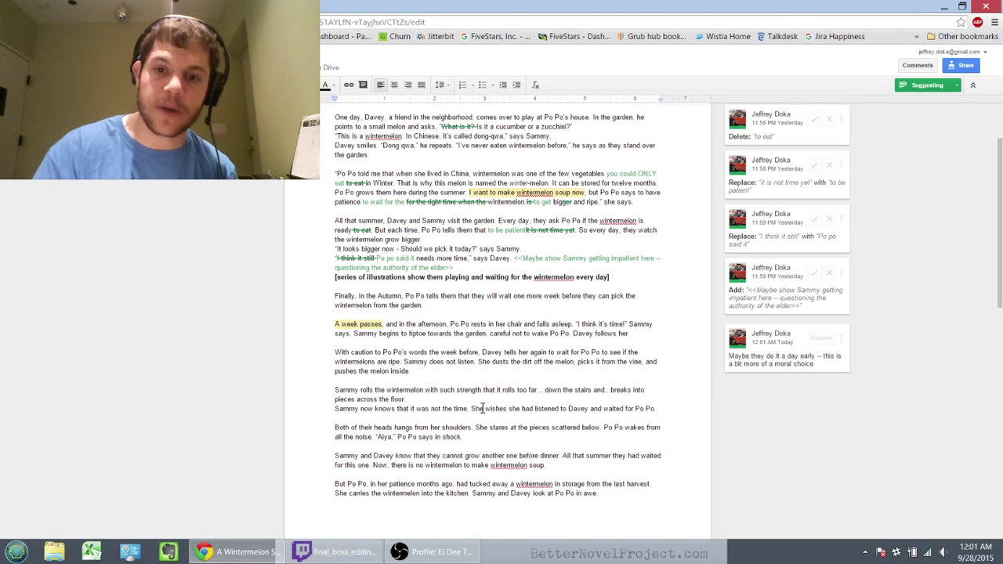
# Step: Select the 'With caution' passage up to 'Sammy does not listen'
pyautogui.scroll(-3, 482, 408)
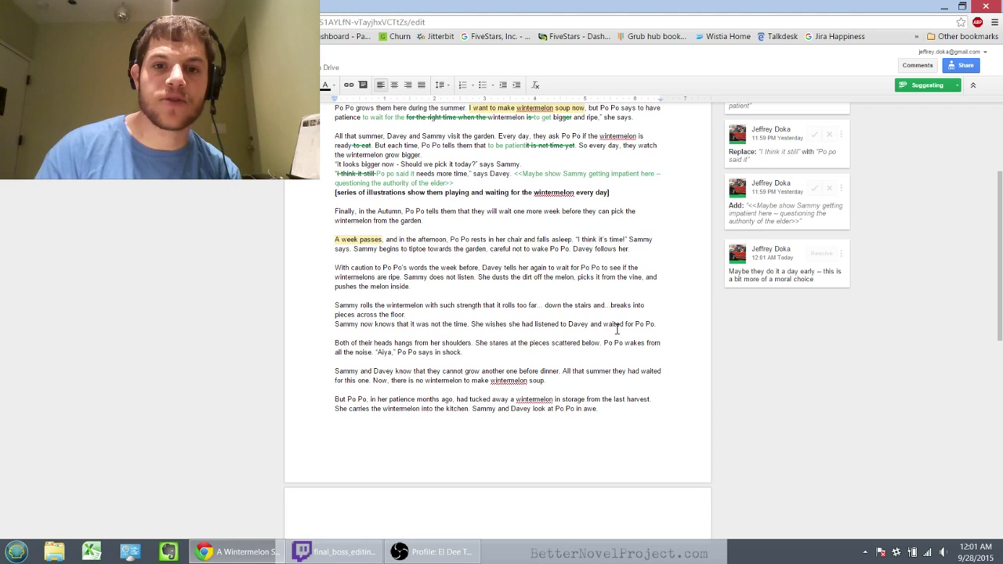
pyautogui.hotkey('ctrl', 'shift', 'Right')
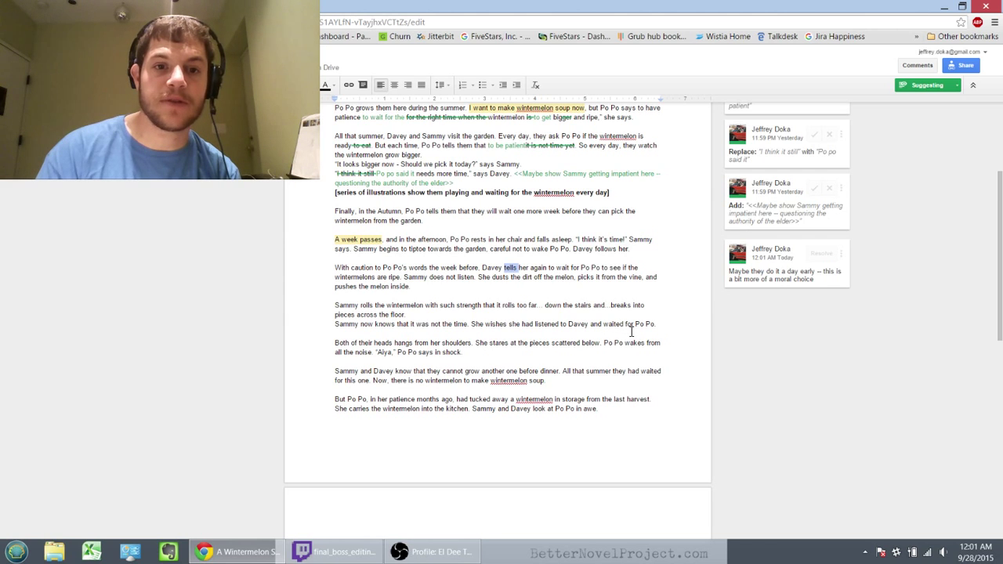
pyautogui.press('Down')
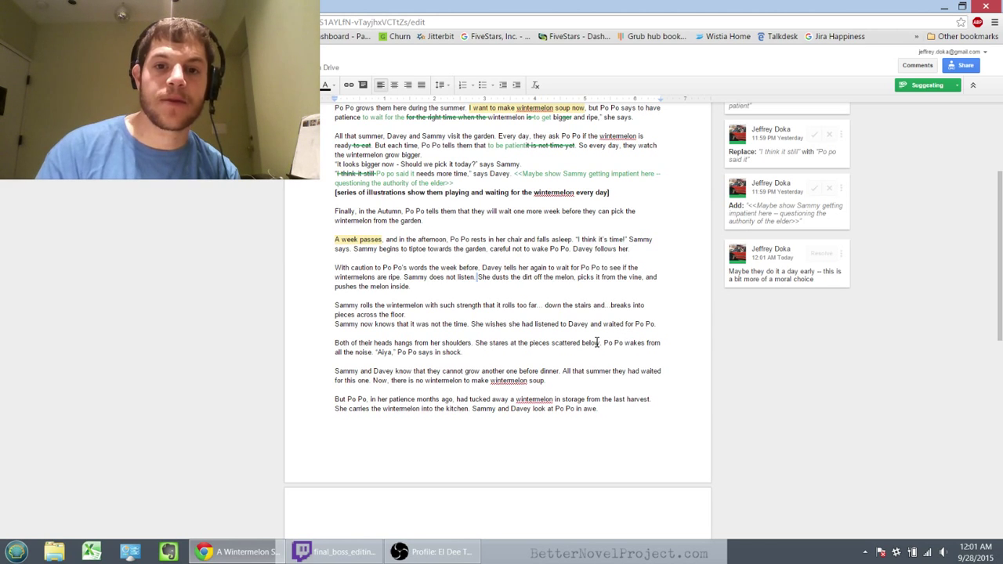
pyautogui.hotkey('ctrl', 'Right')
pyautogui.hotkey('ctrl', 'shift', 'Right')
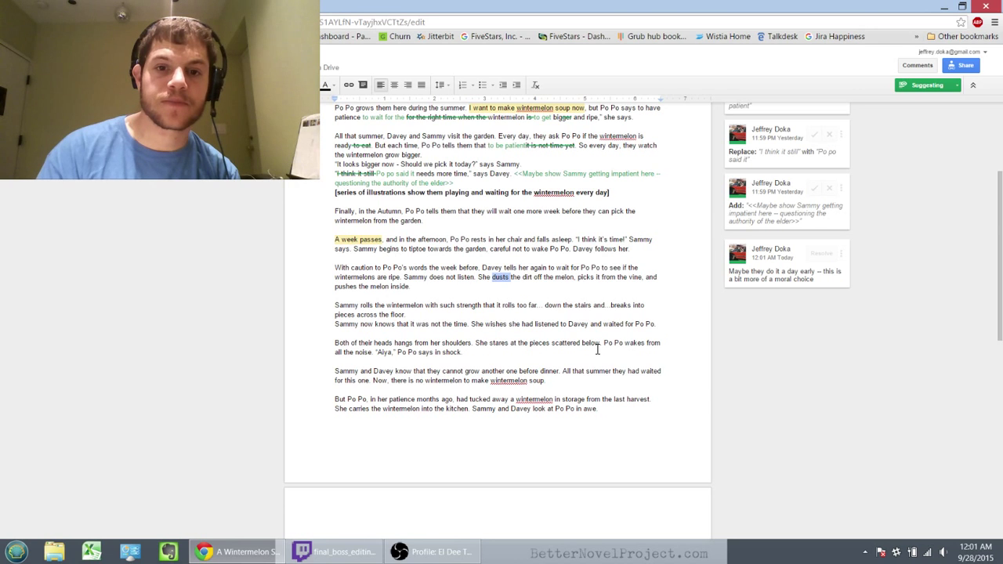
pyautogui.hotkey('ctrl', 'Left')
pyautogui.hotkey('ctrl', 'Left')
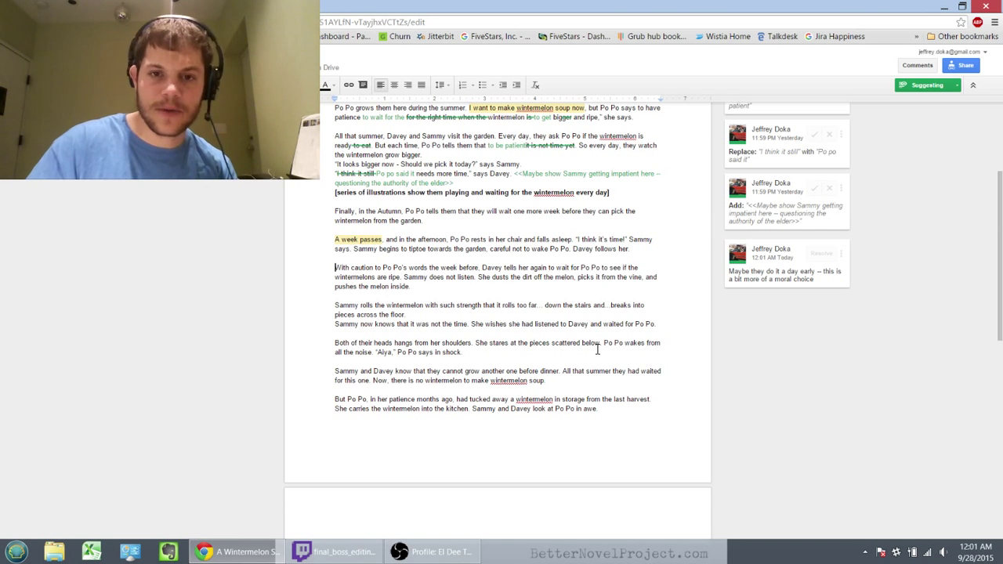
pyautogui.press('Up')
pyautogui.press('Up')
pyautogui.hotkey('shift', 'Right')
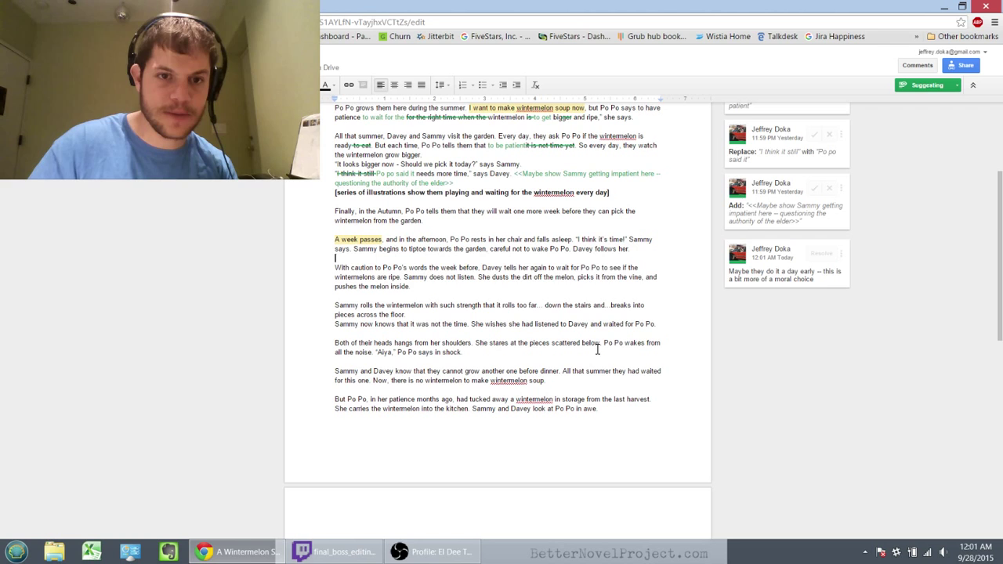
pyautogui.hotkey('shift', 'Down')
pyautogui.hotkey('shift', 'Down')
pyautogui.hotkey('ctrl', 'shift', 'Left')
pyautogui.hotkey('shift', 'Left')
pyautogui.hotkey('shift', 'Left')
pyautogui.hotkey('ctrl', 'shift', 'Left')
pyautogui.hotkey('ctrl', 'shift', 'Left')
pyautogui.hotkey('ctrl', 'shift', 'Left')
pyautogui.hotkey('ctrl', 'shift', 'Left')
pyautogui.hotkey('ctrl', 'shift', 'Left')
pyautogui.hotkey('ctrl', 'shift', 'Left')
pyautogui.hotkey('ctrl', 'shift', 'Left')
pyautogui.hotkey('ctrl', 'shift', 'Left')
pyautogui.hotkey('ctrl', 'shift', 'Left')
pyautogui.hotkey('ctrl', 'shift', 'Left')
pyautogui.hotkey('ctrl', 'shift', 'Left')
pyautogui.hotkey('ctrl', 'shift', 'Left')
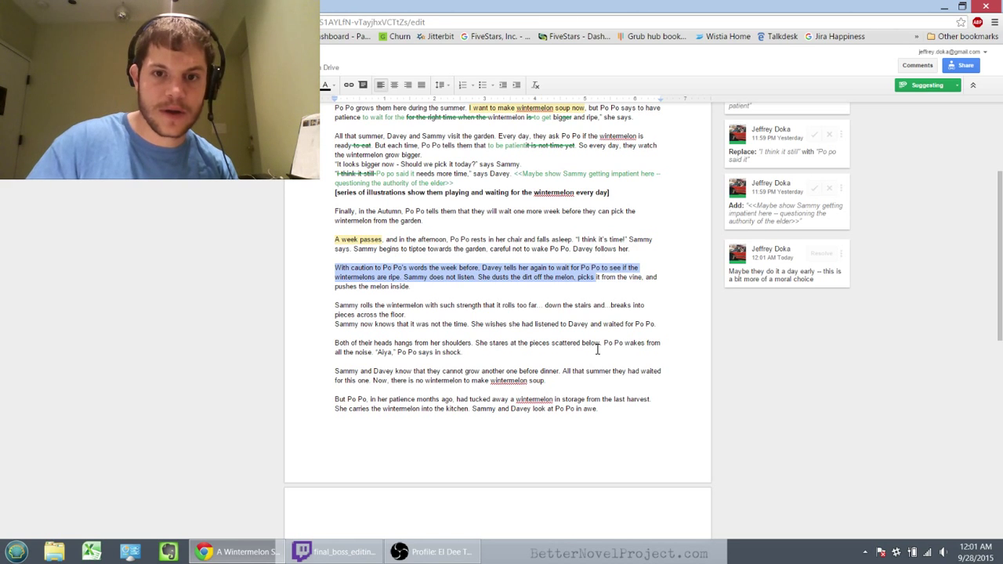
pyautogui.hotkey('ctrl', 'shift', 'Right')
pyautogui.hotkey('shift', 'Right')
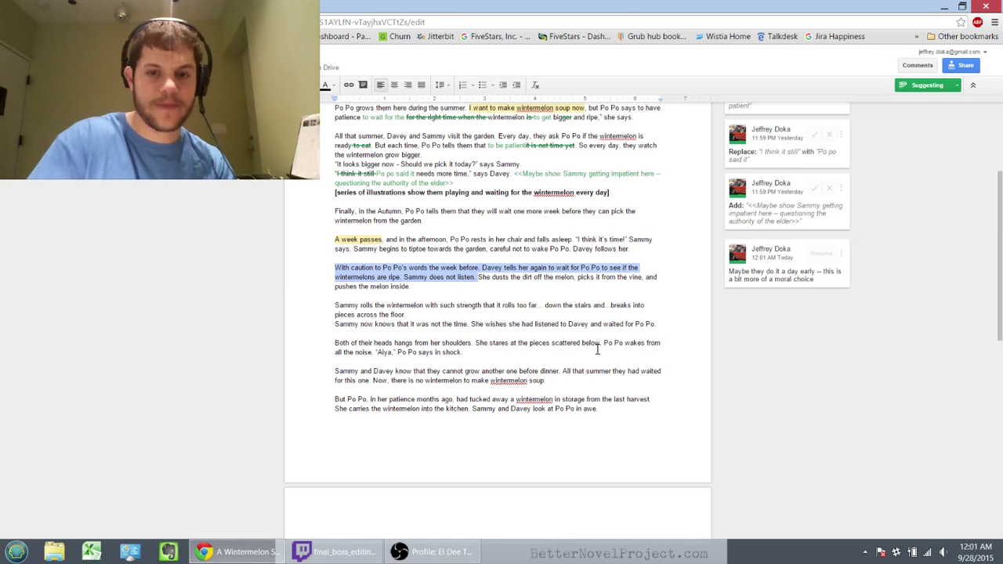
# Step: Comment 'Show and don't tell this moment. I'd have a dialogue chain here:' on the selection
pyautogui.hotkey('ctrl', 'alt', 'm')
pyautogui.write("Show and don't t")
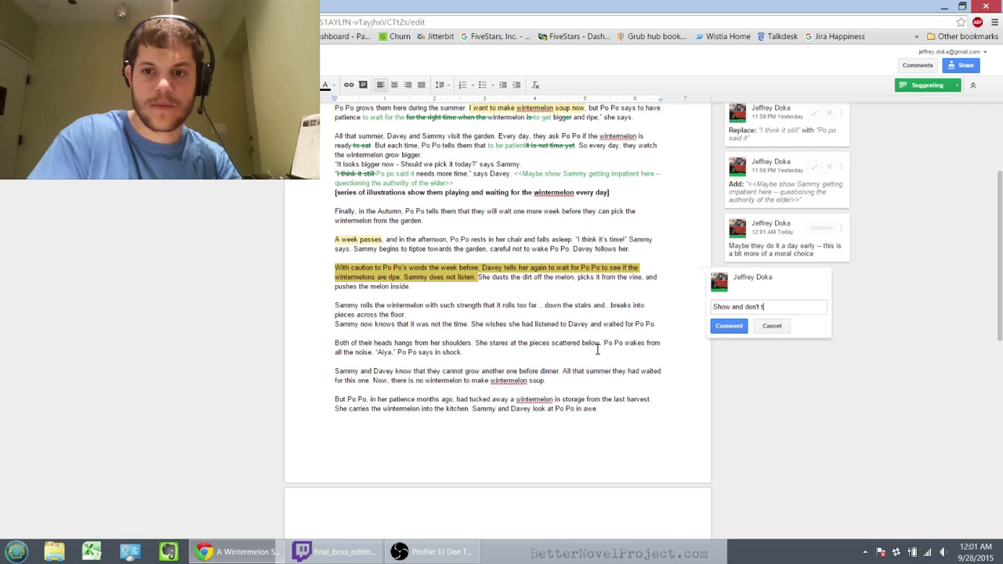
pyautogui.write('ell this moment')
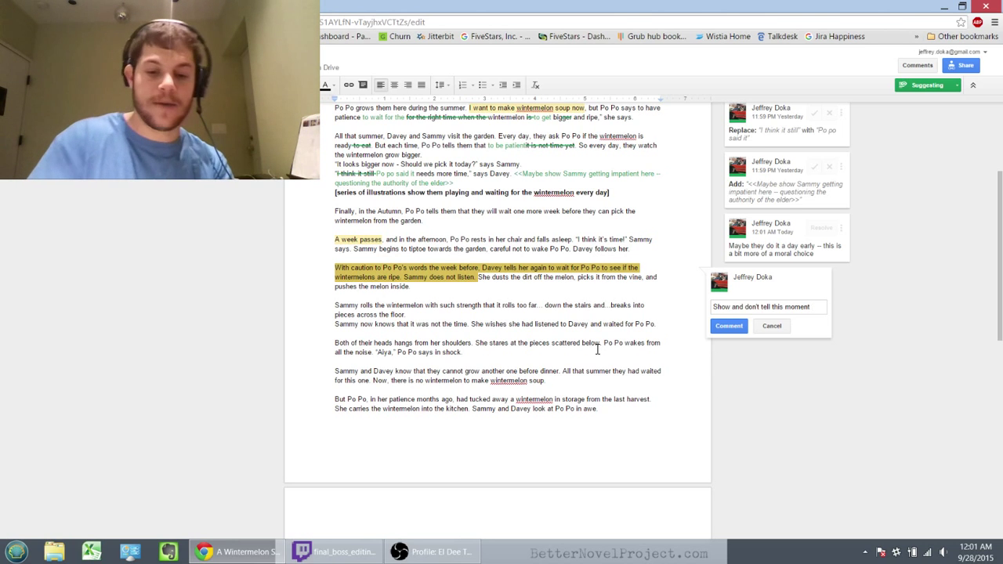
pyautogui.write("I'd have a d")
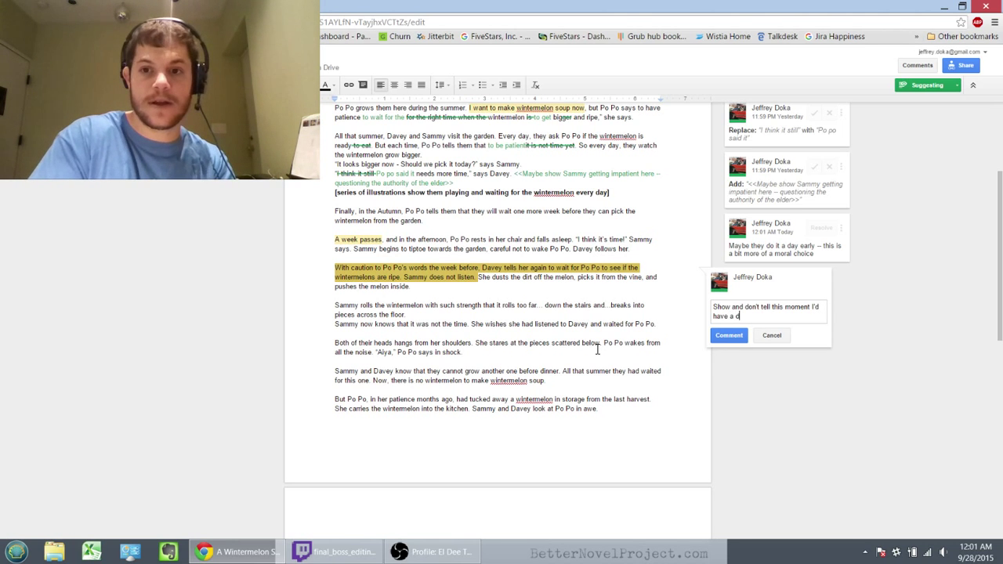
pyautogui.write('ialogue')
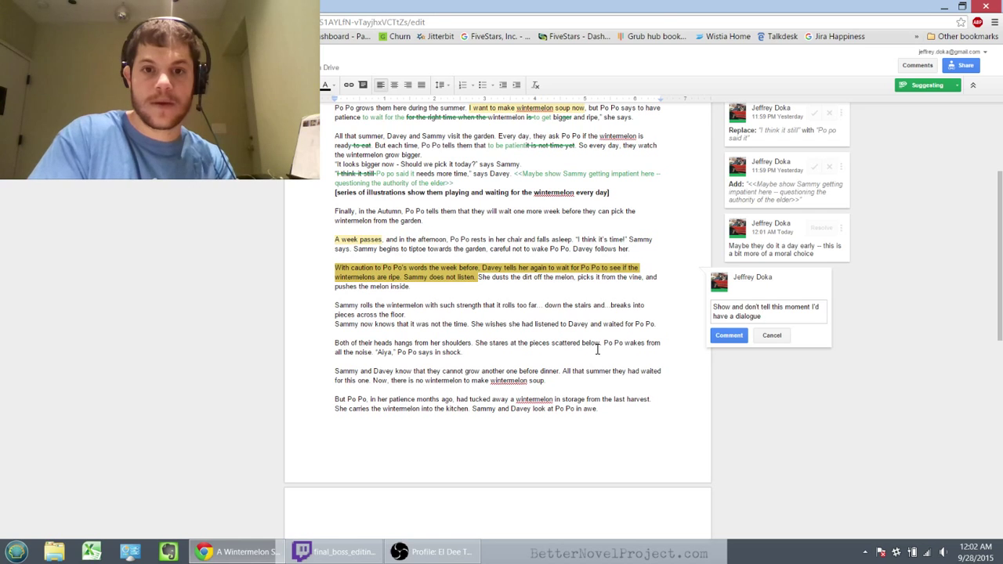
pyautogui.write(' chain her')
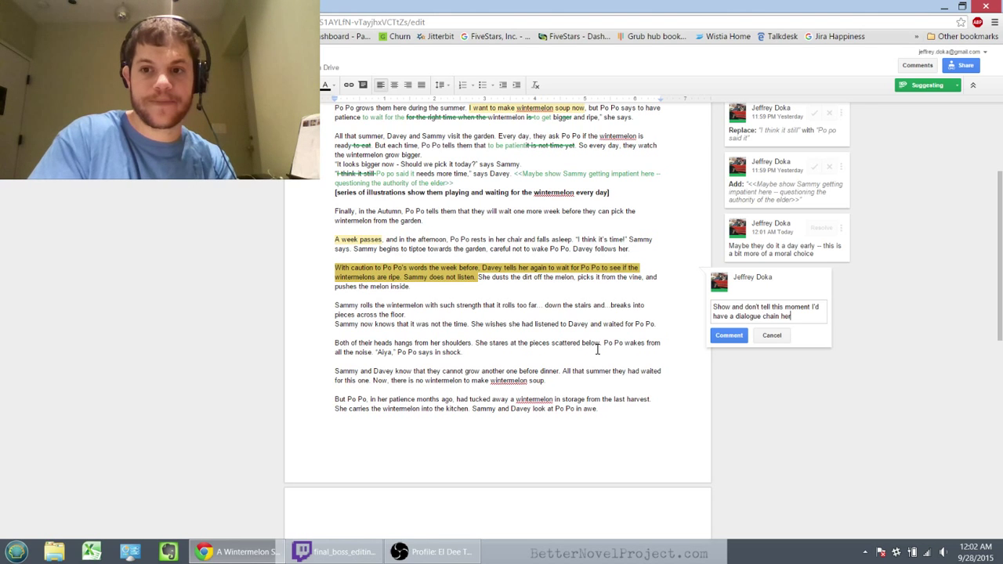
pyautogui.write('e:')
pyautogui.hotkey('ctrl', 'Return')
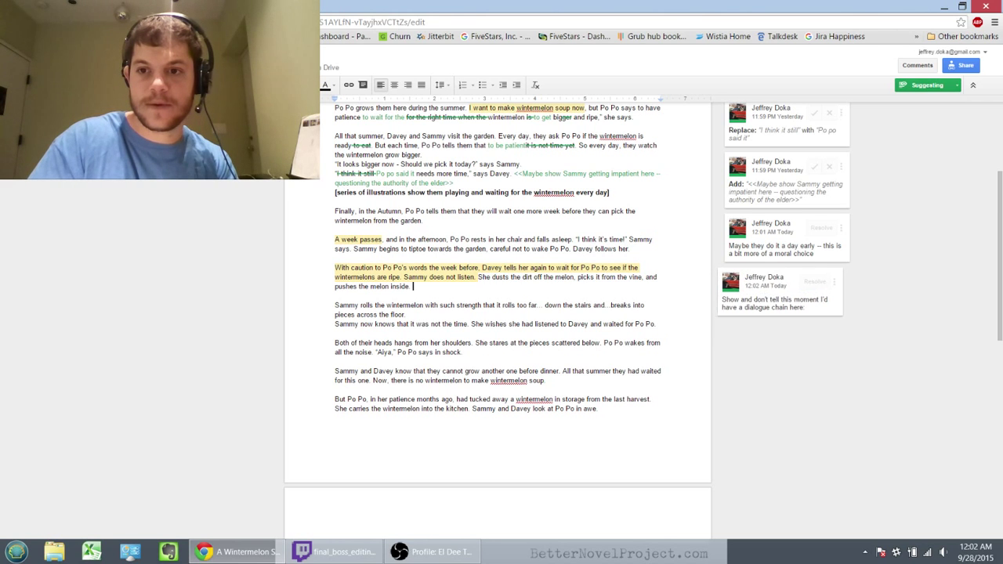
# Step: Edit the comment to add sample dialogue: Davey's warning about Po Po and Sammy's crossed-arms reply
pyautogui.click(840, 282)
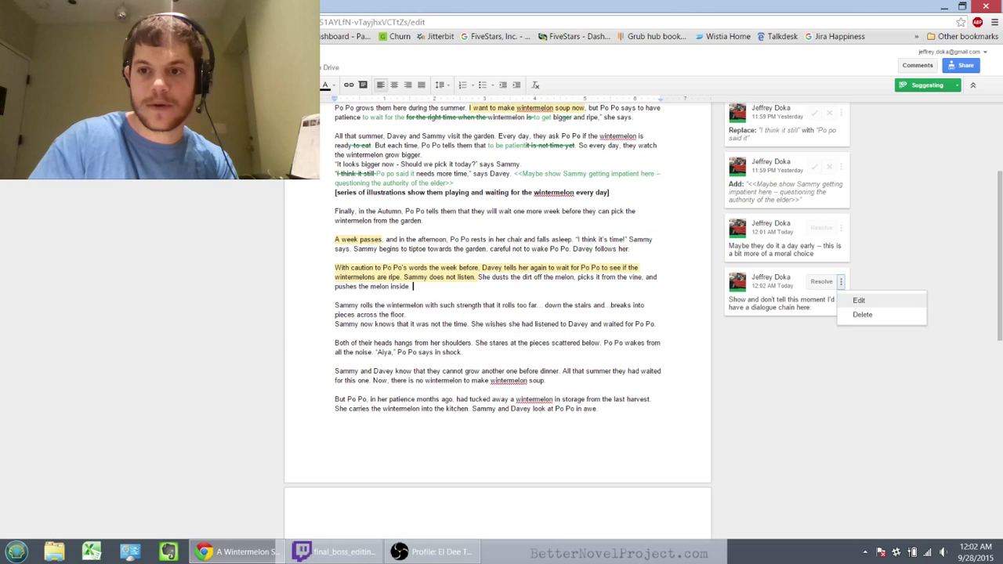
pyautogui.click(856, 298)
pyautogui.press('Return')
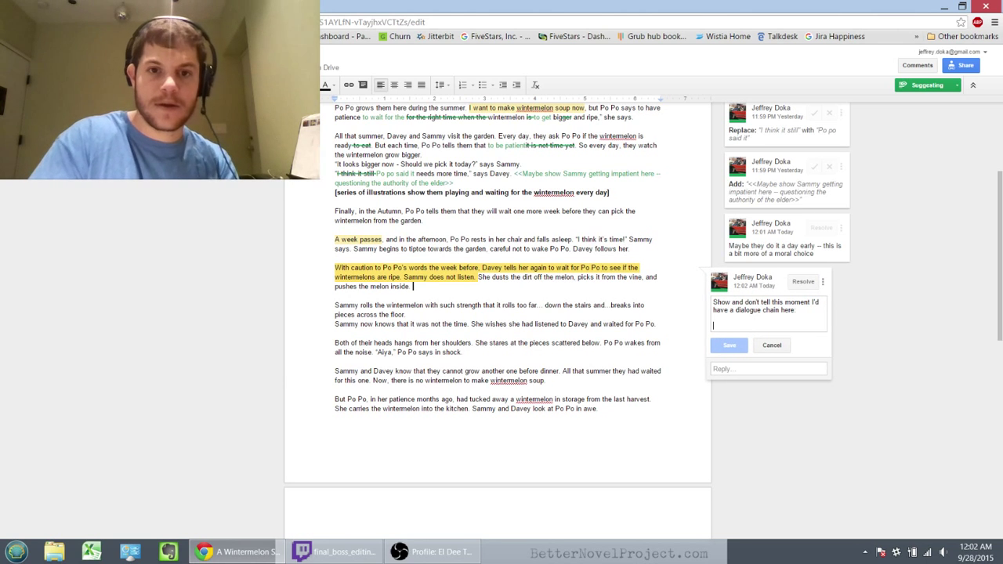
pyautogui.write('Davey sai')
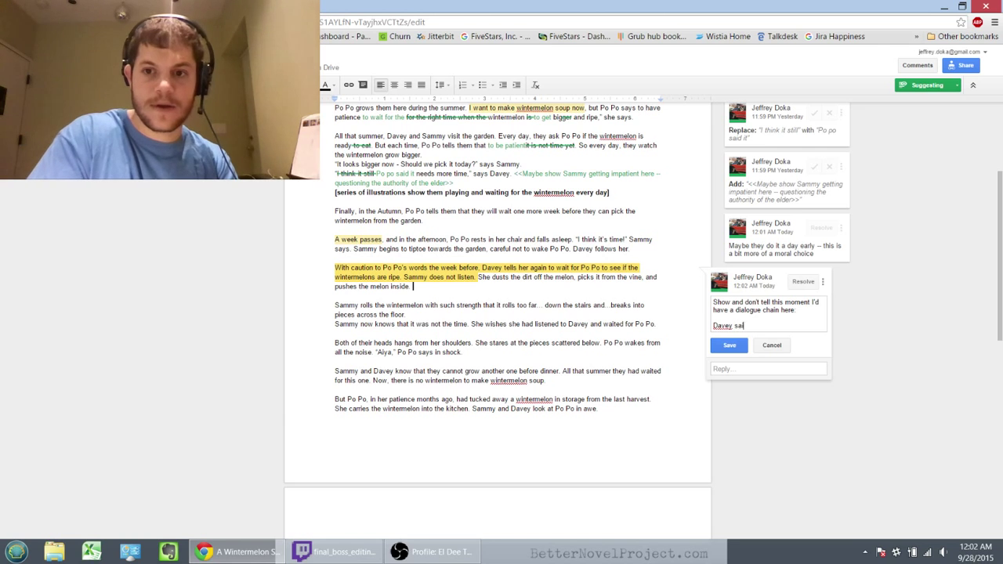
pyautogui.write('d, "Sammy,')
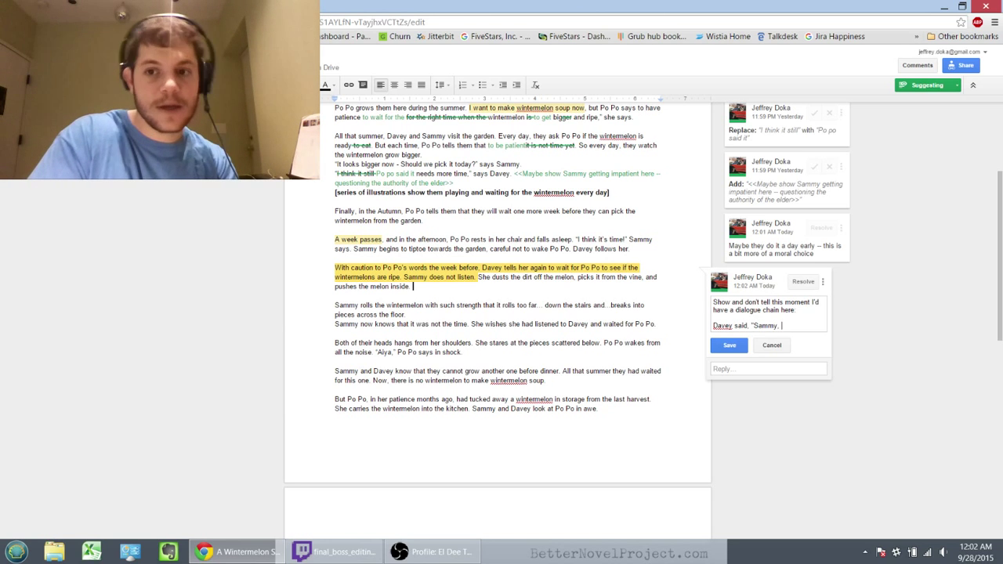
pyautogui.write("don't")
pyautogui.press('BackSpace')
pyautogui.press('BackSpace')
pyautogui.press('BackSpace')
pyautogui.press('BackSpace')
pyautogui.press('BackSpace')
pyautogui.press('BackSpace')
pyautogui.write('w')
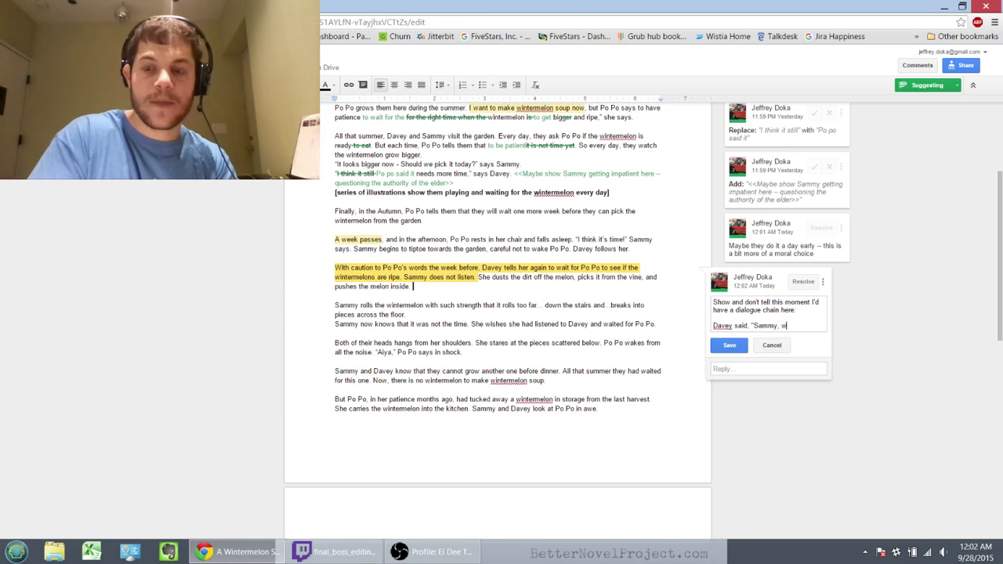
pyautogui.write('e shoul')
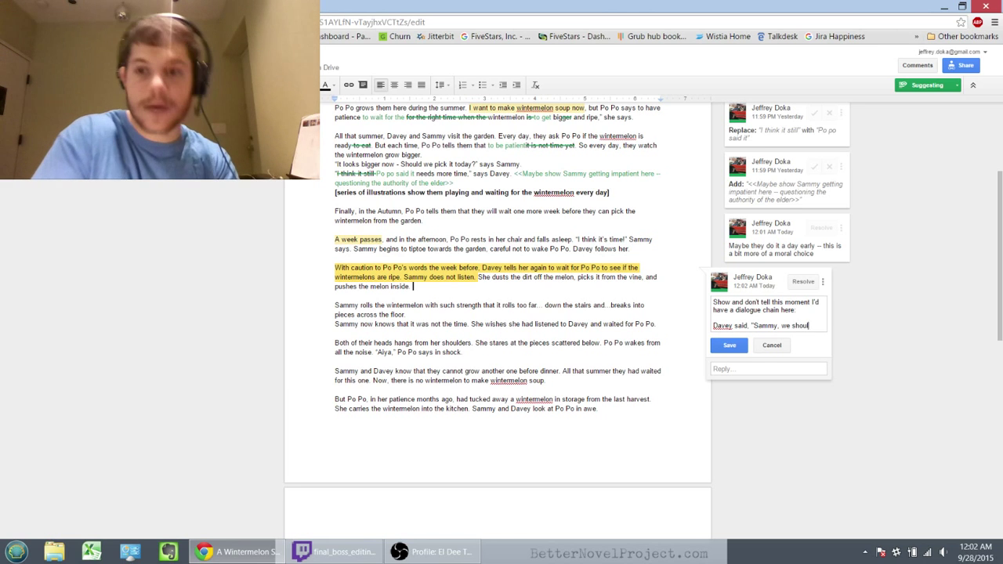
pyautogui.write("dn't be up this ")
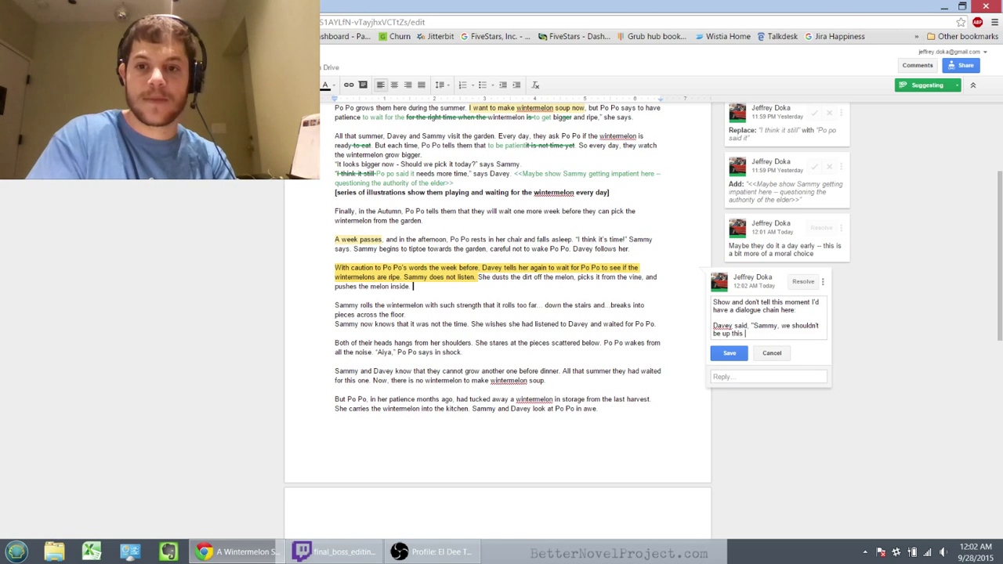
pyautogui.write('early, Po ')
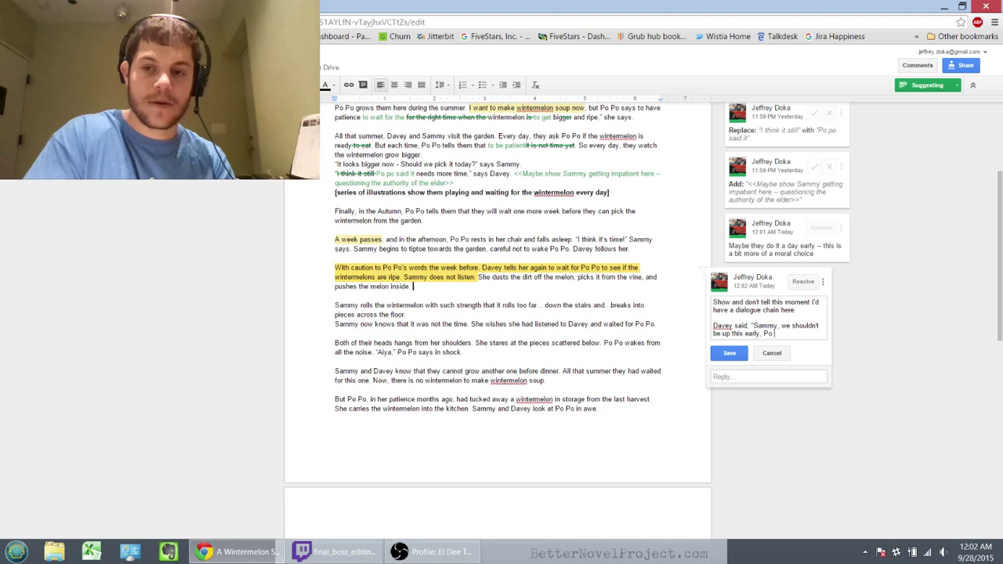
pyautogui.write('Po ')
pyautogui.write('ma')
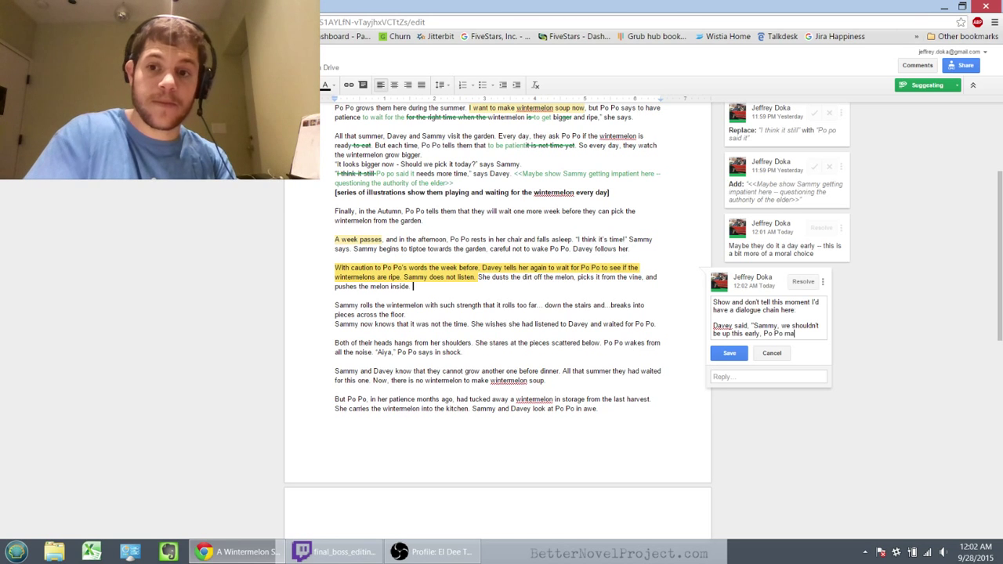
pyautogui.write('y think it needs more time ')
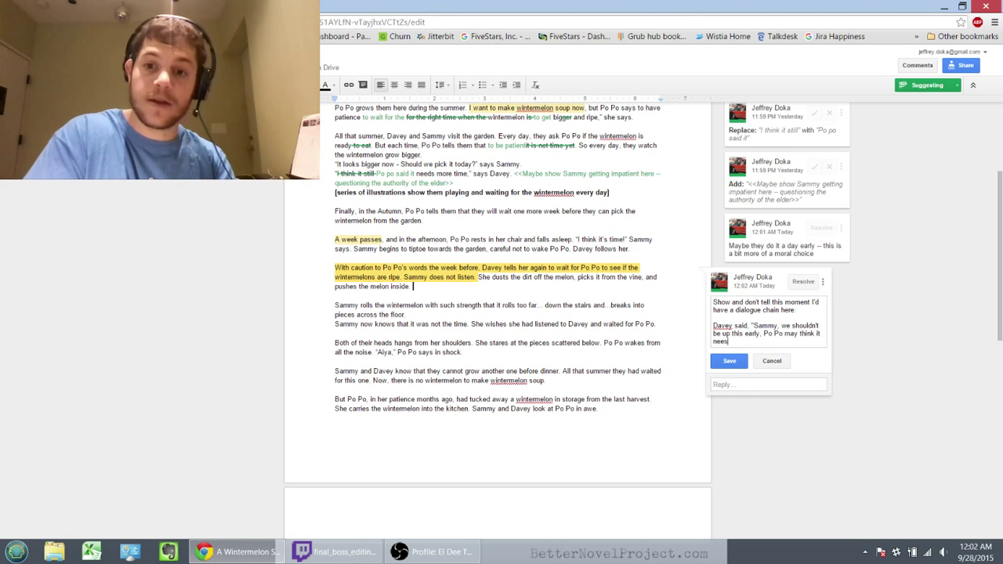
pyautogui.write('"')
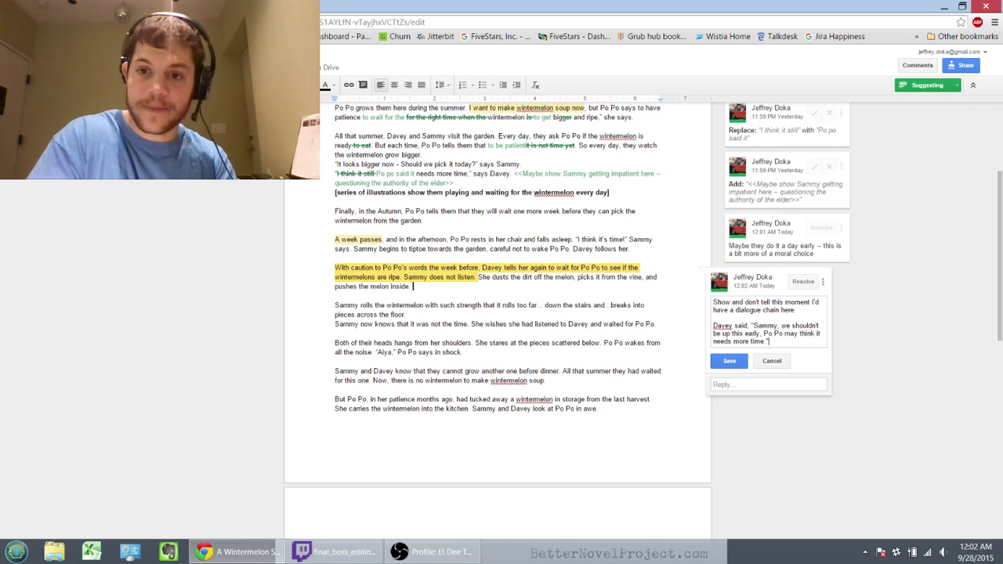
pyautogui.press('Return')
pyautogui.write('S')
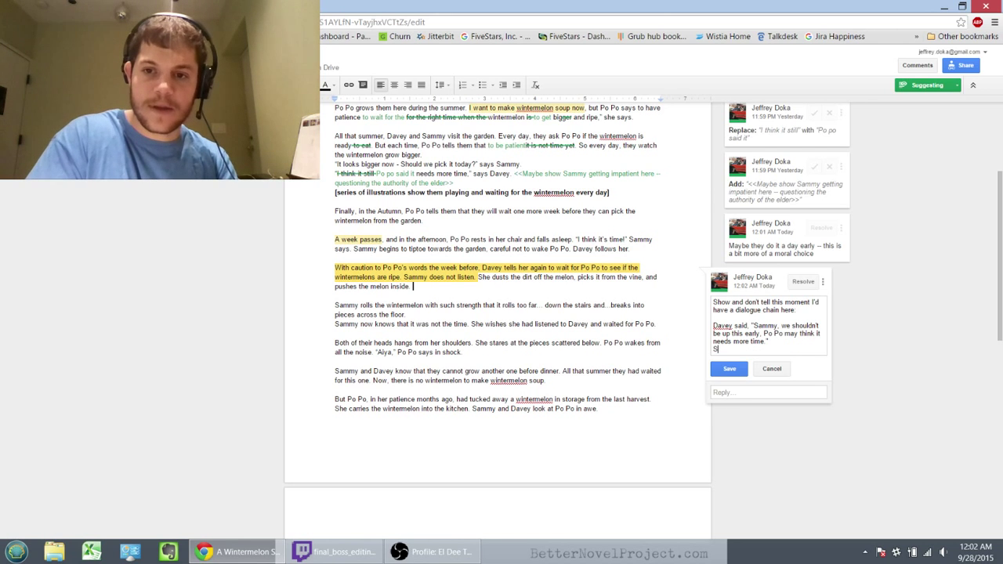
pyautogui.write('ammy')
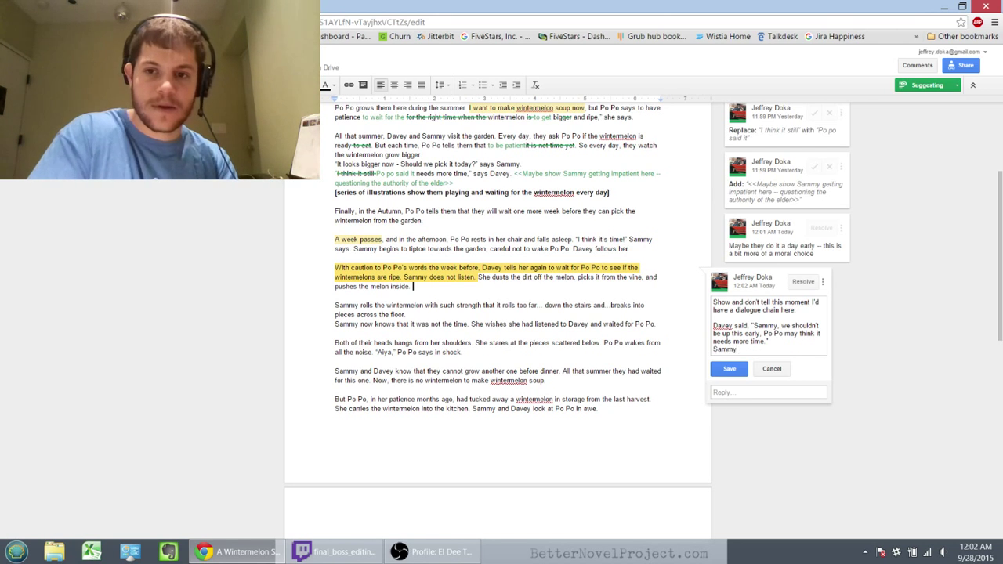
pyautogui.write(' crossed her ar')
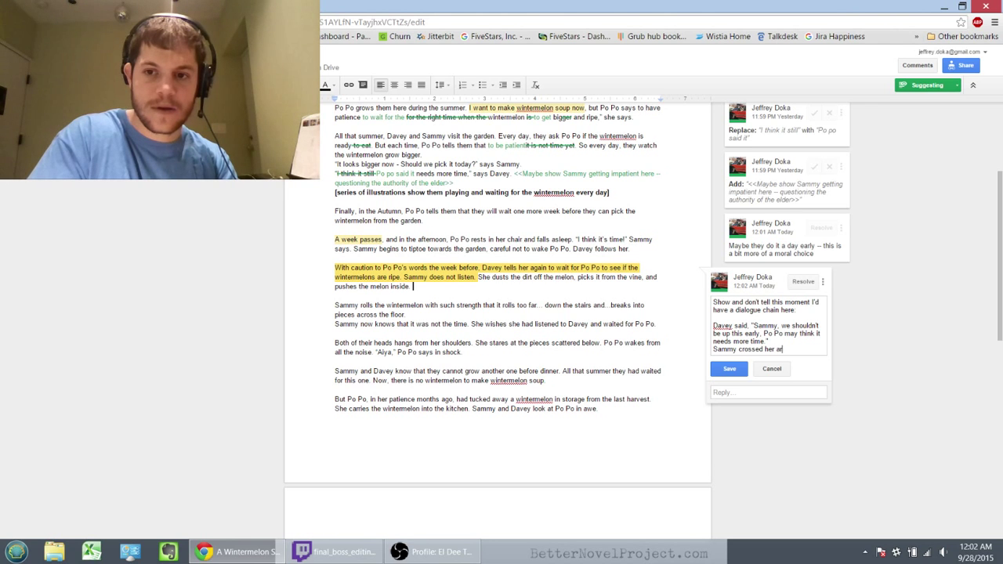
pyautogui.write('ms and said, "P')
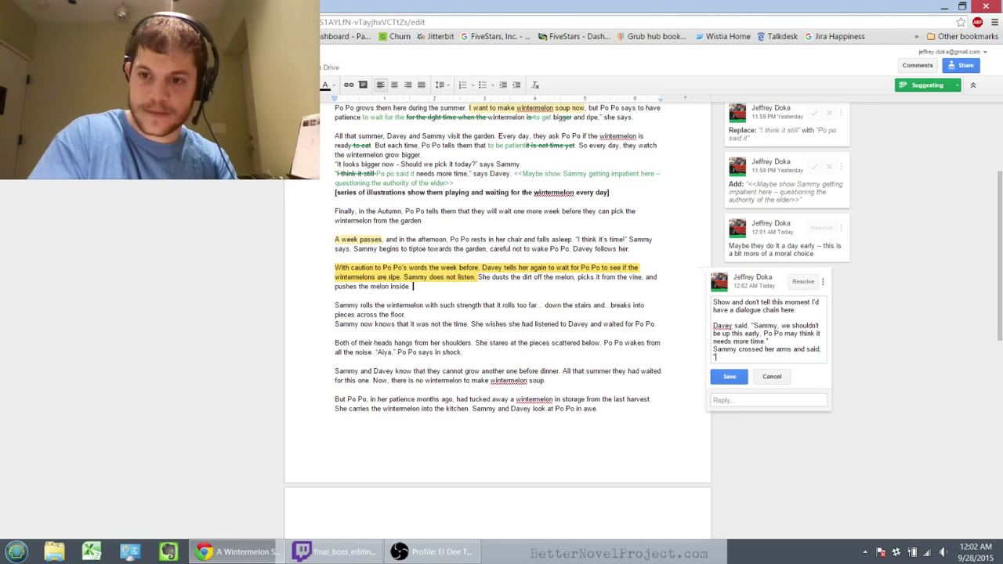
pyautogui.write('o p')
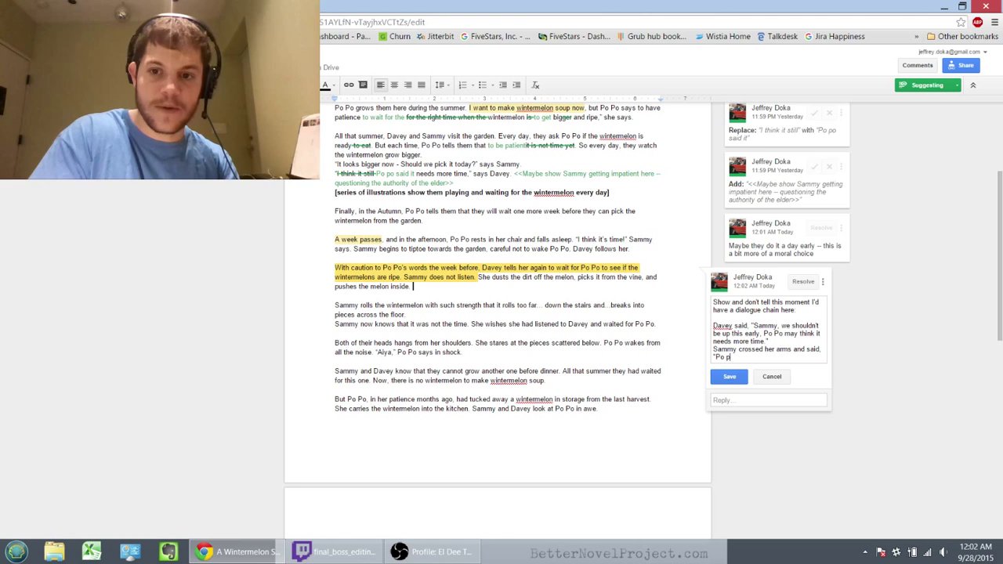
pyautogui.write('o always s')
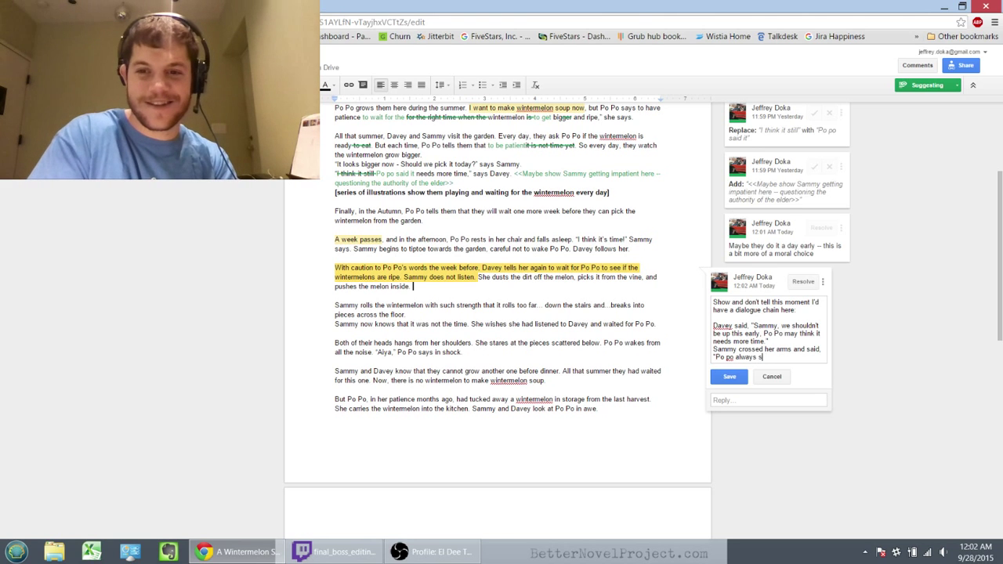
pyautogui.write('ays it needs mo')
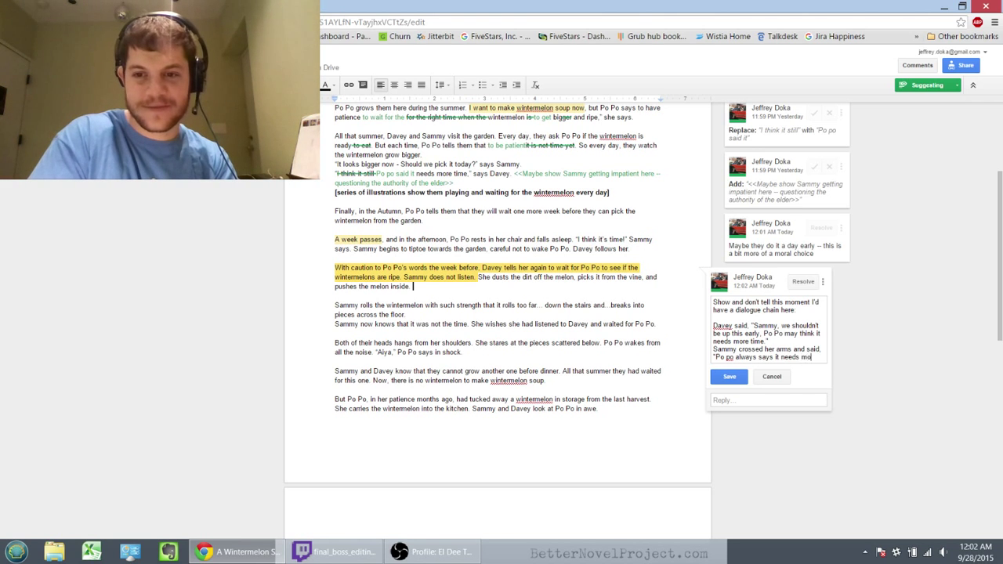
pyautogui.write('re time. ')
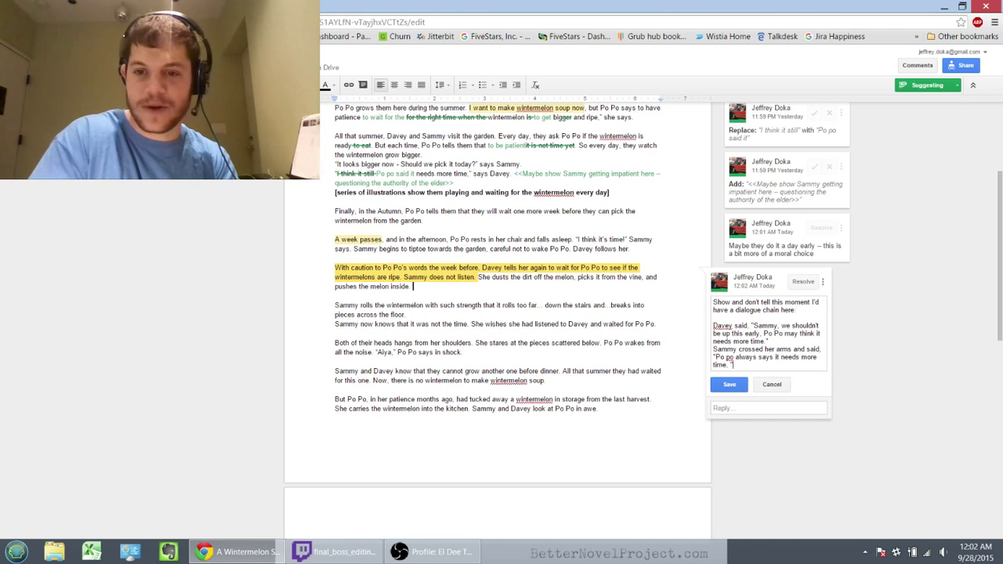
pyautogui.write('"')
pyautogui.hotkey('ctrl', 'Return')
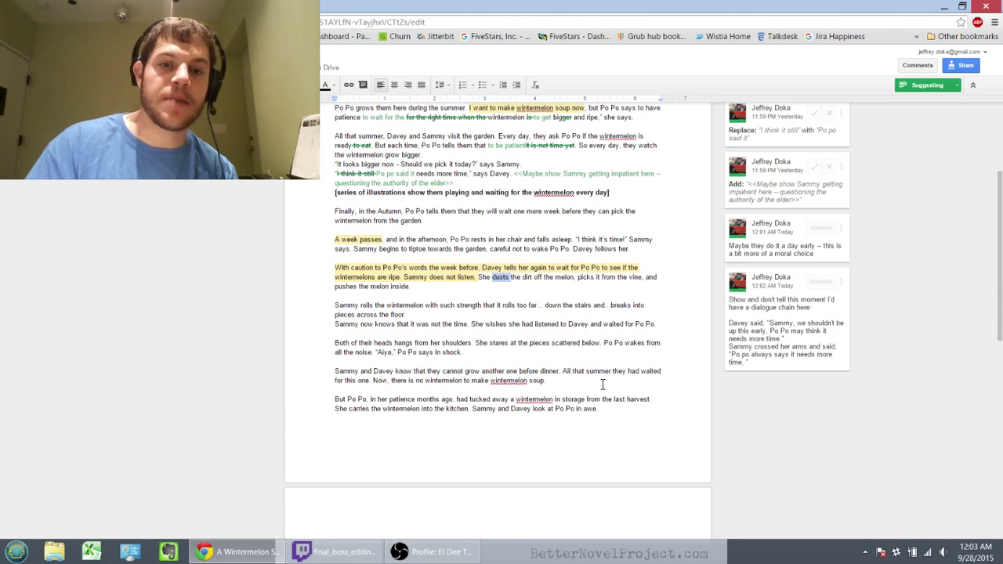
# Step: Comment on 'with such strength that it rolls too far' asking if Sammy is a weight lifter or just going fast
pyautogui.scroll(-2, 602, 384)
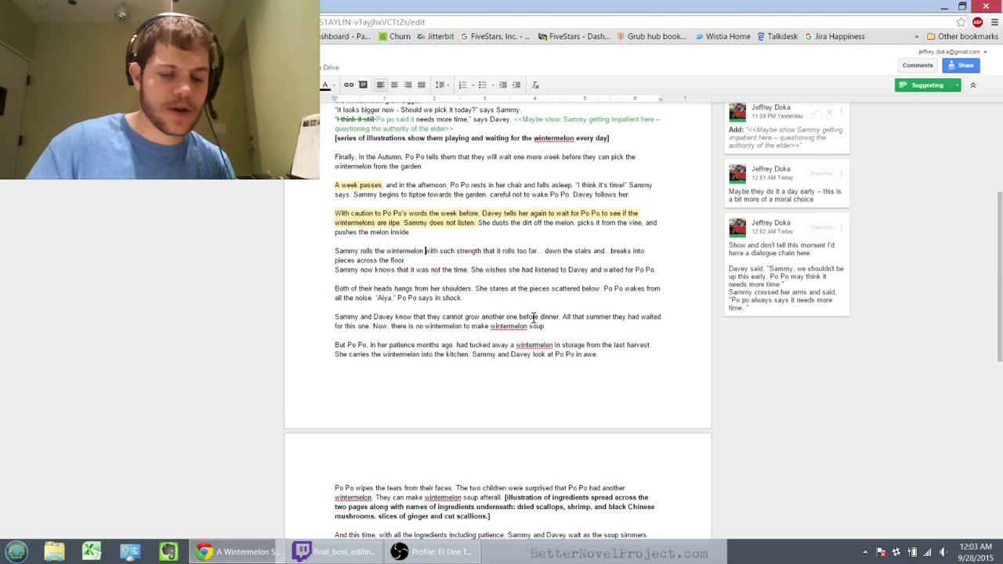
pyautogui.hotkey('ctrl', 'shift', 'Right')
pyautogui.hotkey('ctrl', 'shift', 'Right')
pyautogui.hotkey('ctrl', 'shift', 'Right')
pyautogui.hotkey('ctrl', 'shift', 'Right')
pyautogui.hotkey('ctrl', 'shift', 'Right')
pyautogui.hotkey('ctrl', 'shift', 'Right')
pyautogui.hotkey('ctrl', 'shift', 'Right')
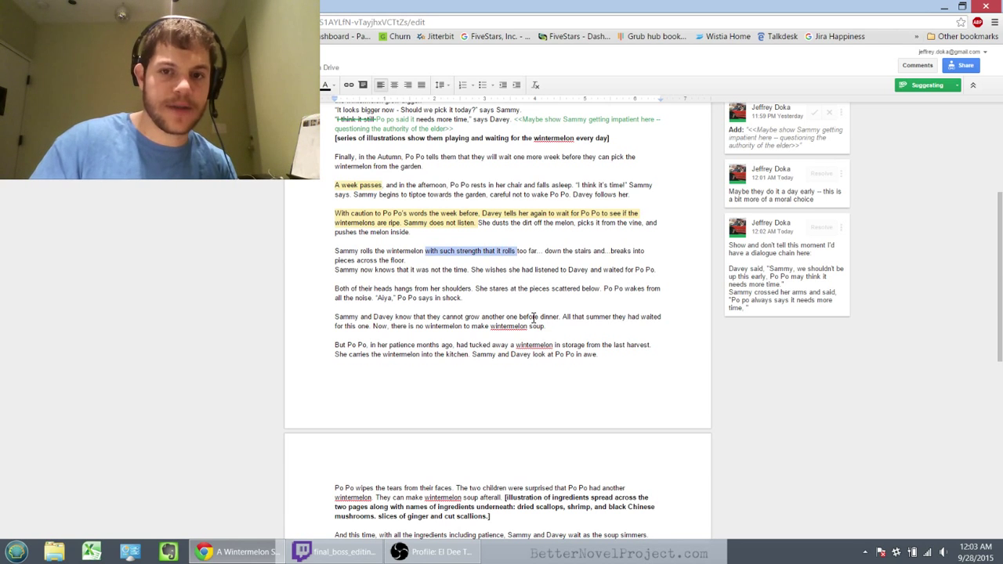
pyautogui.hotkey('ctrl', 'alt', 'm')
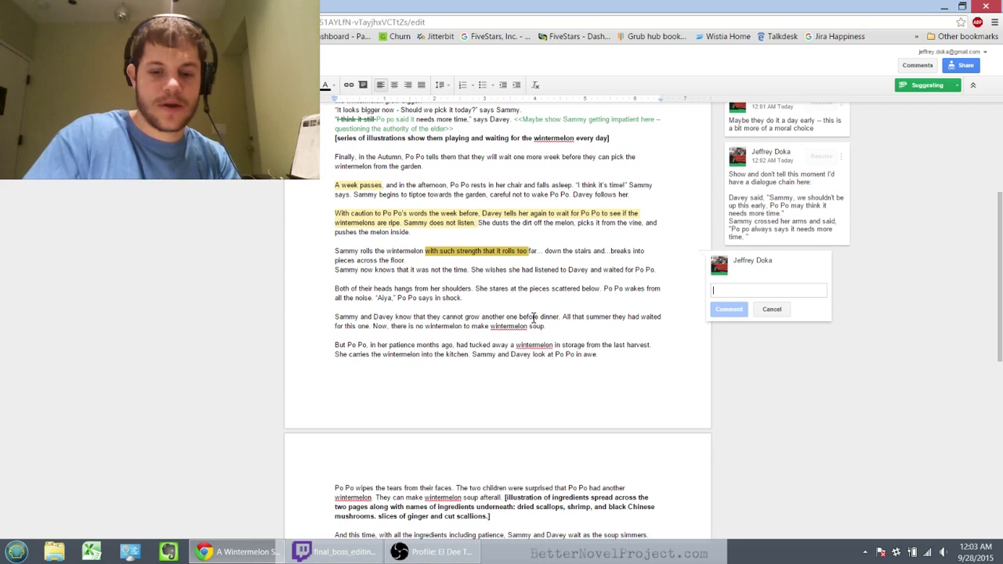
pyautogui.write('Is sammy a w')
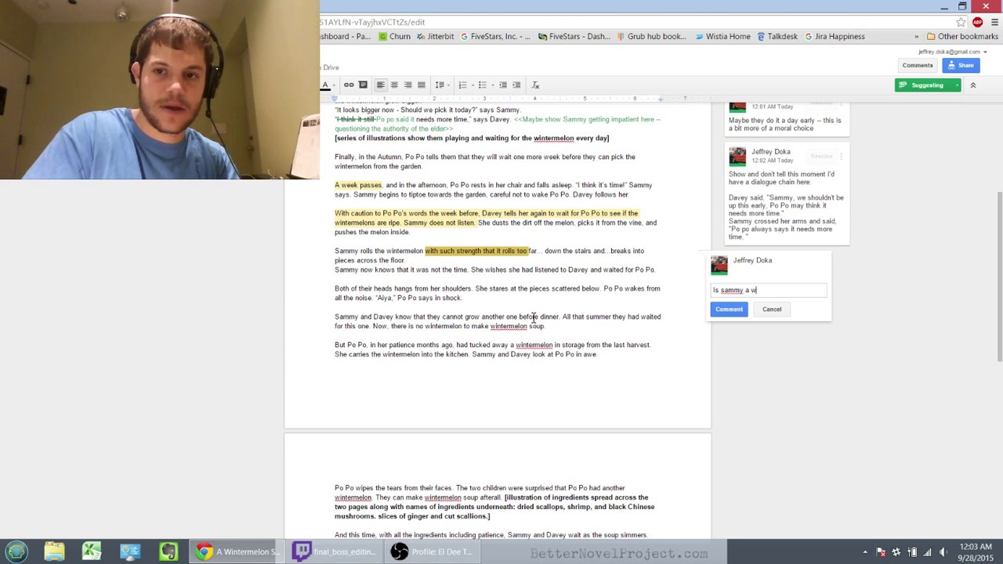
pyautogui.write('eight lifter?  May')
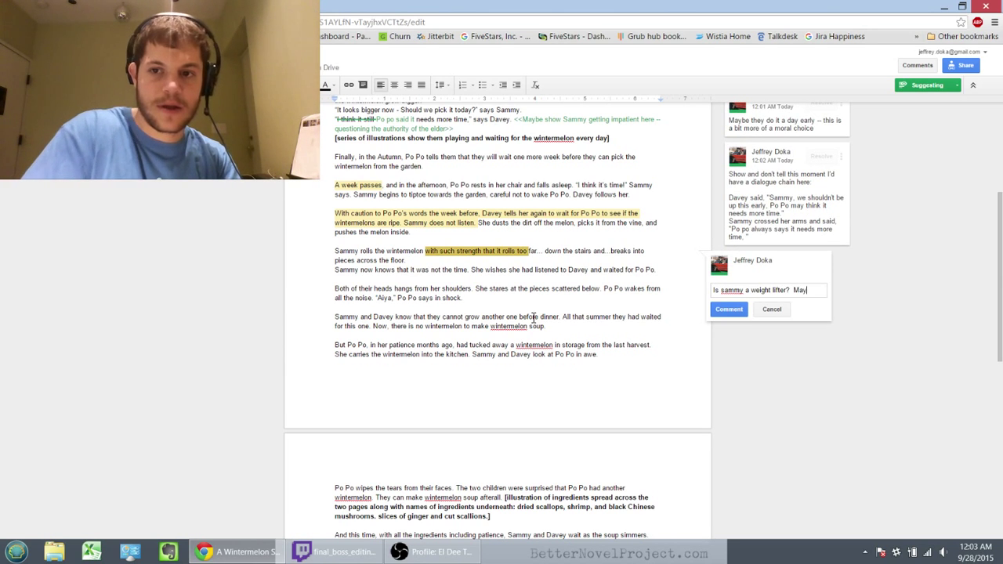
pyautogui.write("be they'rereally")
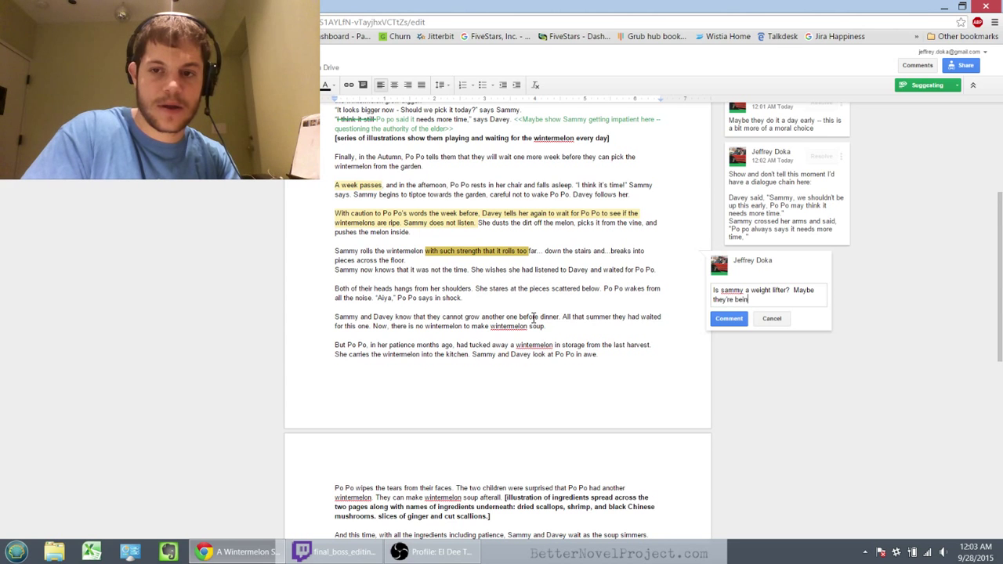
pyautogui.hotkey('ctrl', 'BackSpace')
pyautogui.write('going fats')
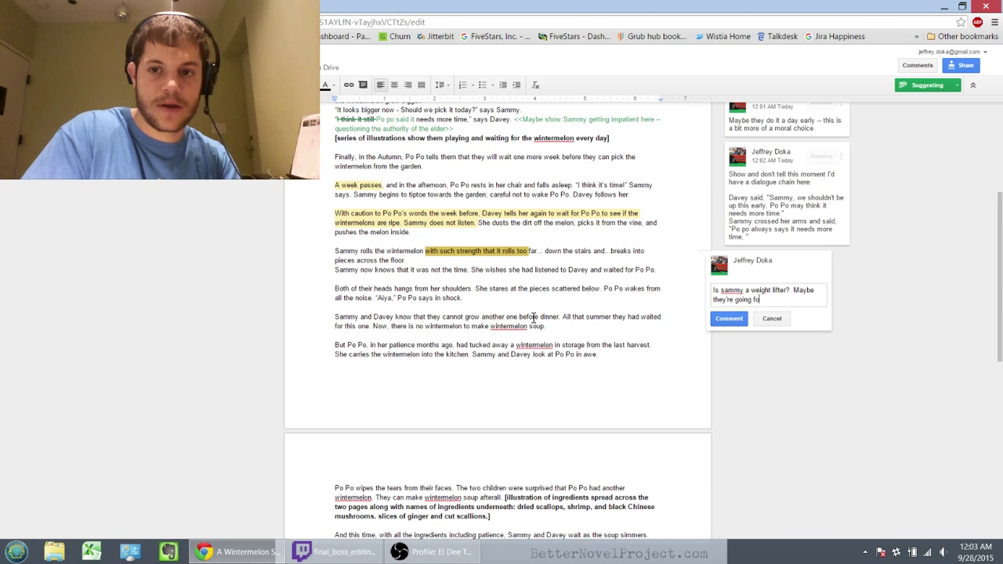
pyautogui.press('BackSpace')
pyautogui.press('BackSpace')
pyautogui.press('BackSpace')
pyautogui.write('st ')
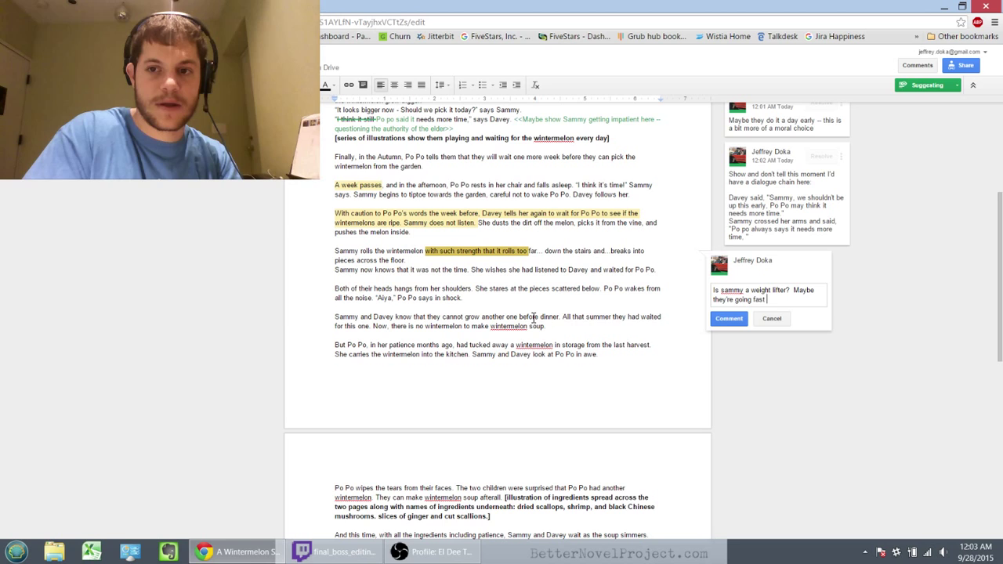
pyautogui.write("so they don't get caugt")
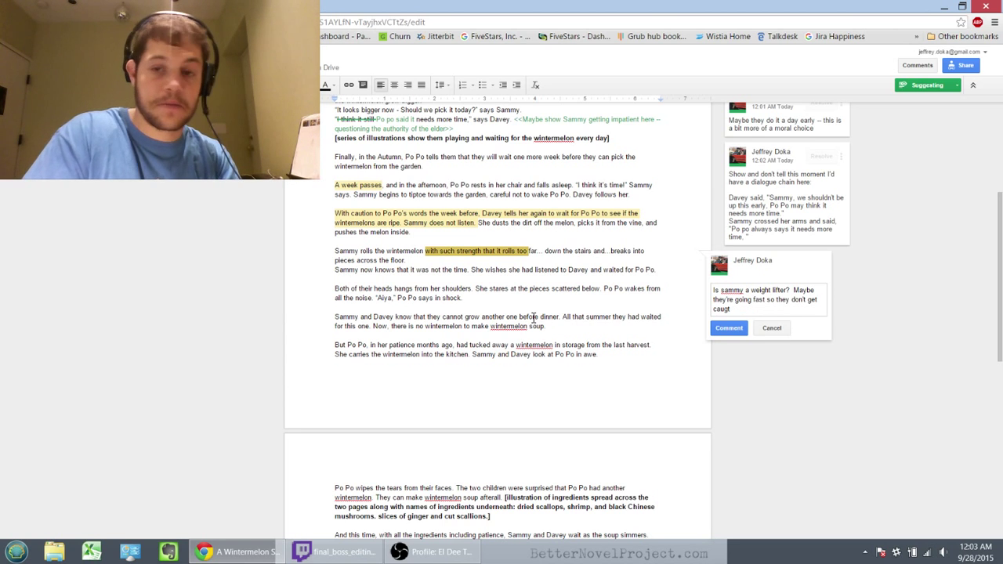
pyautogui.press('BackSpace')
pyautogui.write('ht?')
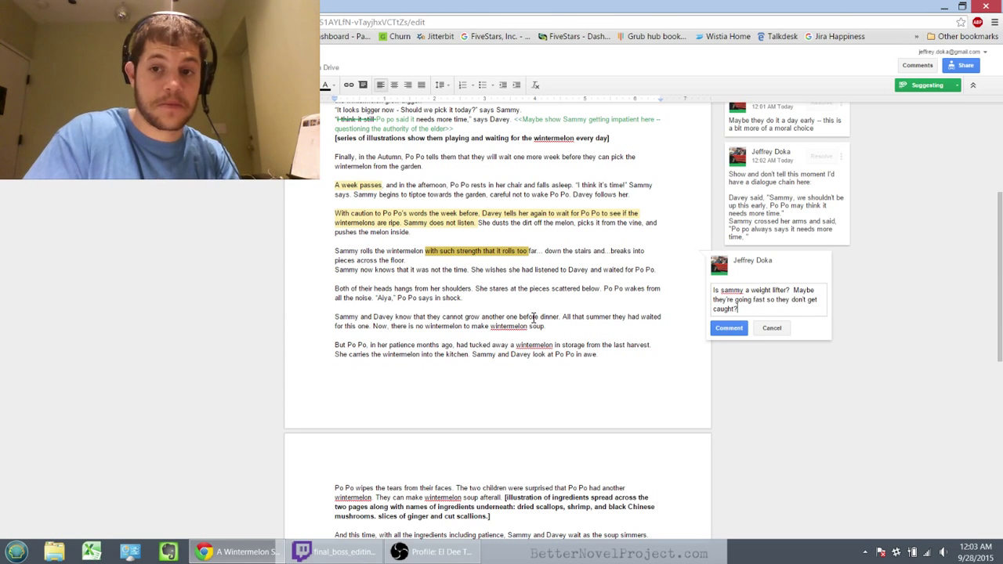
pyautogui.write(' Then the mista')
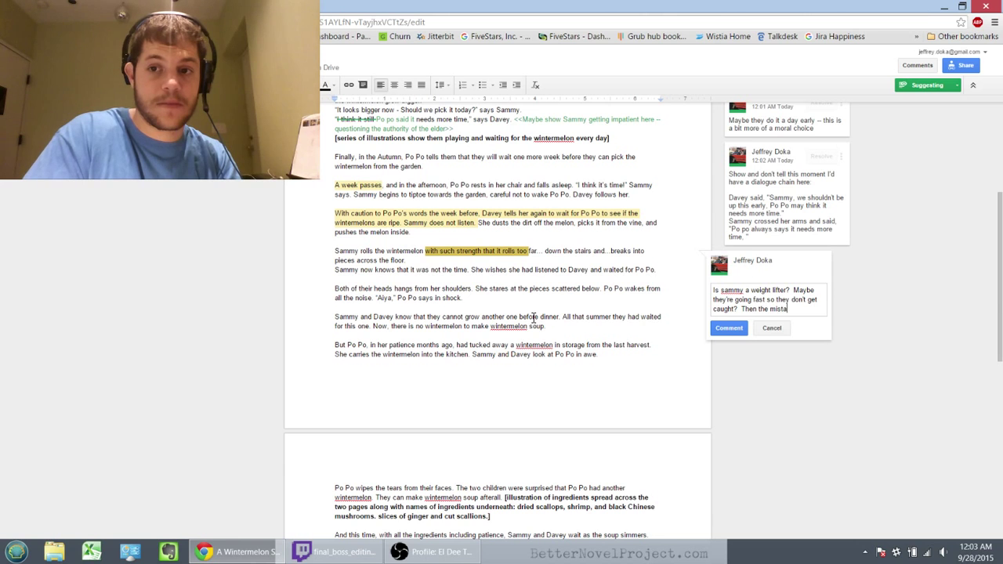
pyautogui.write('ke happens.')
pyautogui.hotkey('ctrl', 'Return')
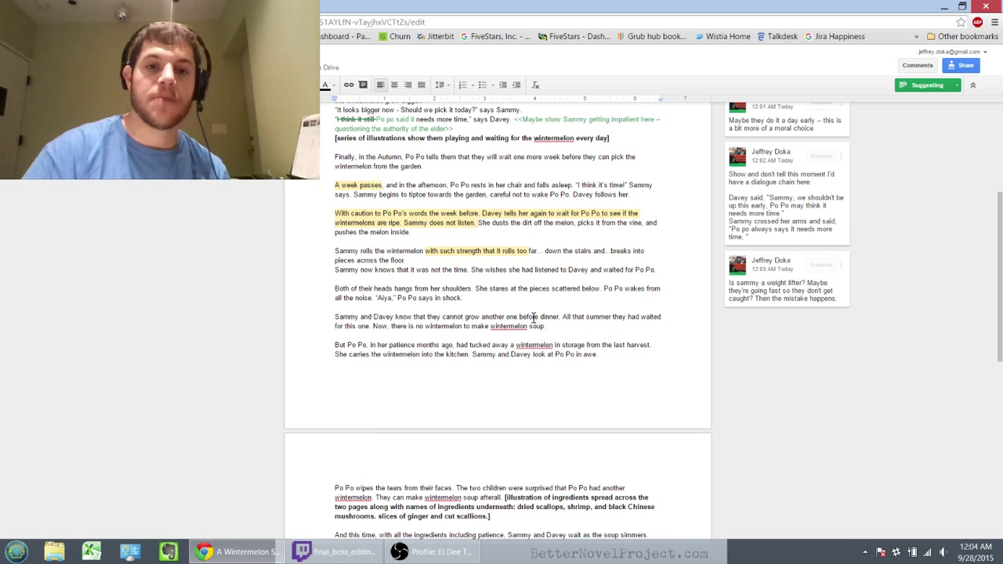
# Step: Suggest changing 'hangs' to 'hang' and 'her' to 'their' before shoulders
pyautogui.scroll(-4, 533, 317)
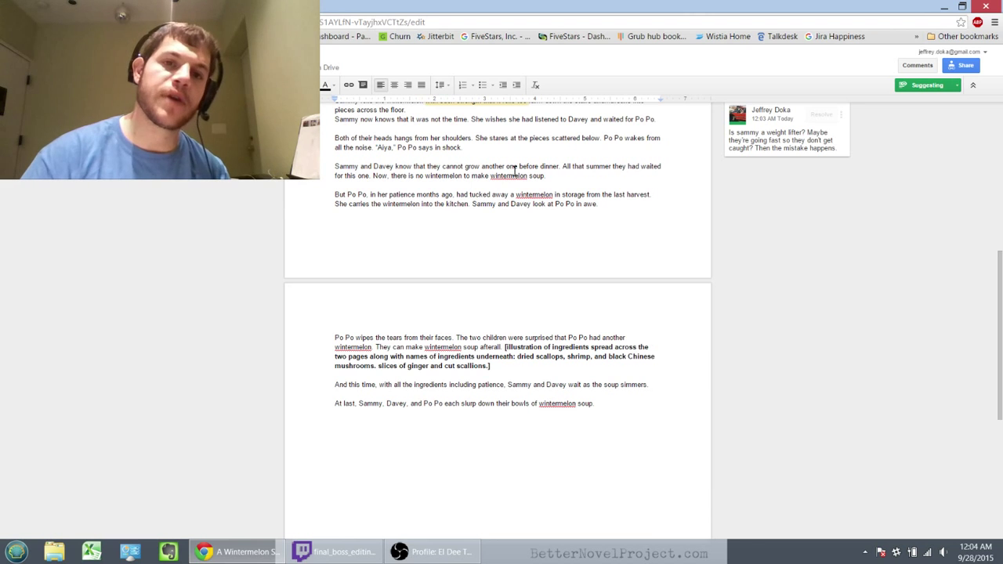
pyautogui.press('Delete')
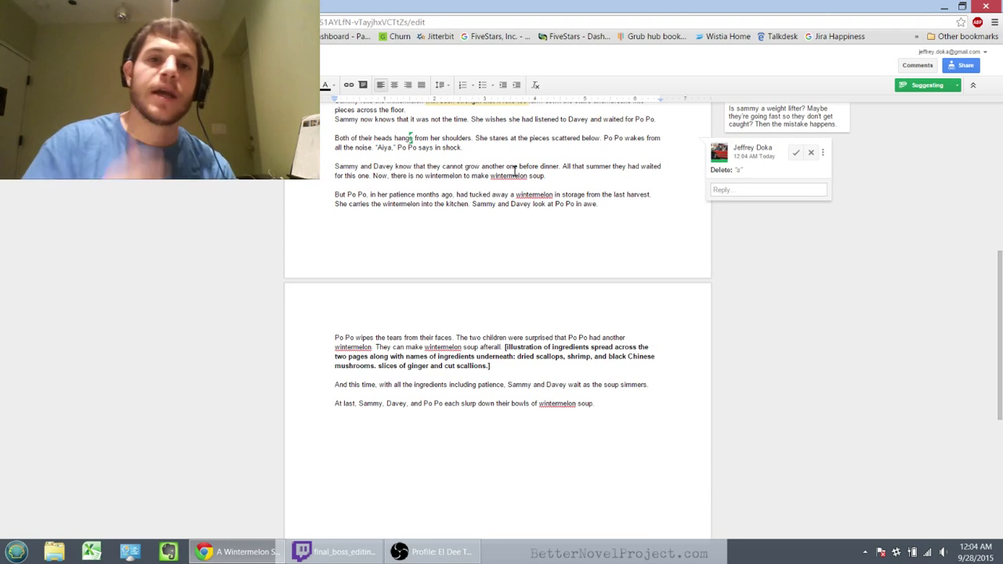
pyautogui.hotkey('ctrl', 'Right')
pyautogui.hotkey('ctrl', 'Right')
pyautogui.press('Delete')
pyautogui.press('Delete')
pyautogui.press('Delete')
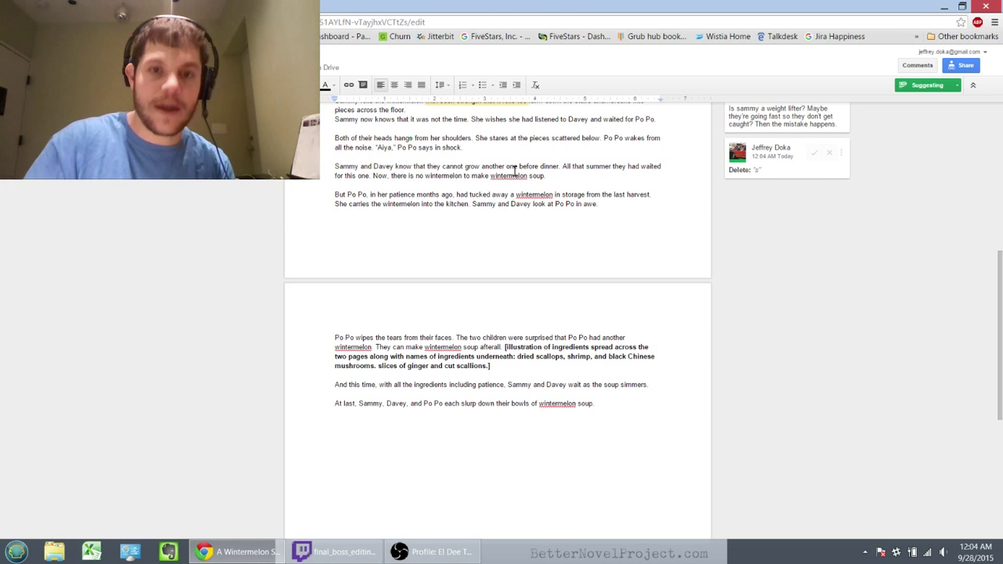
pyautogui.write('their')
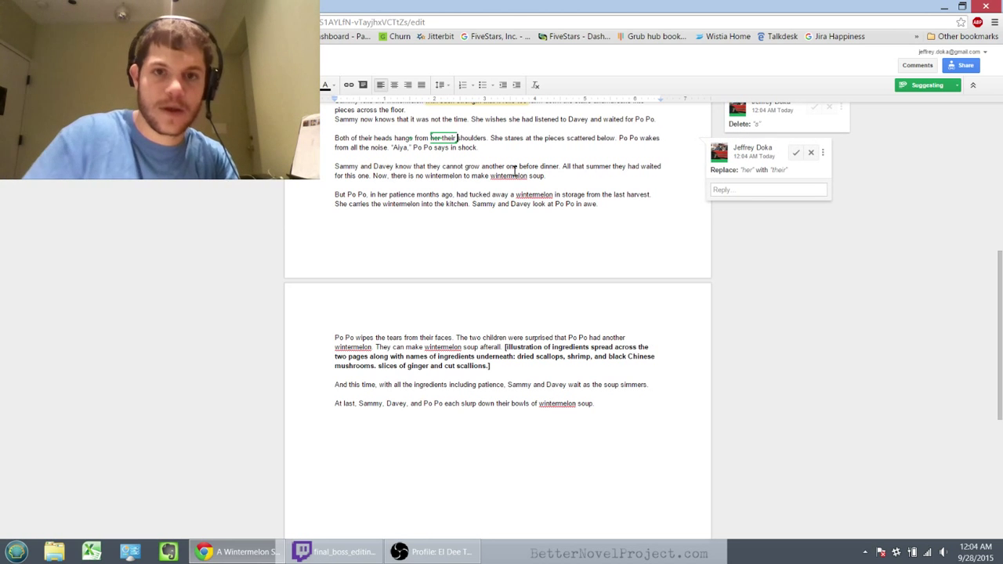
# Step: Suggest replacing 'She' with 'Sammy' and 'one' with 'wintermelon'
pyautogui.hotkey('ctrl', 'Right')
pyautogui.hotkey('ctrl', 'Right')
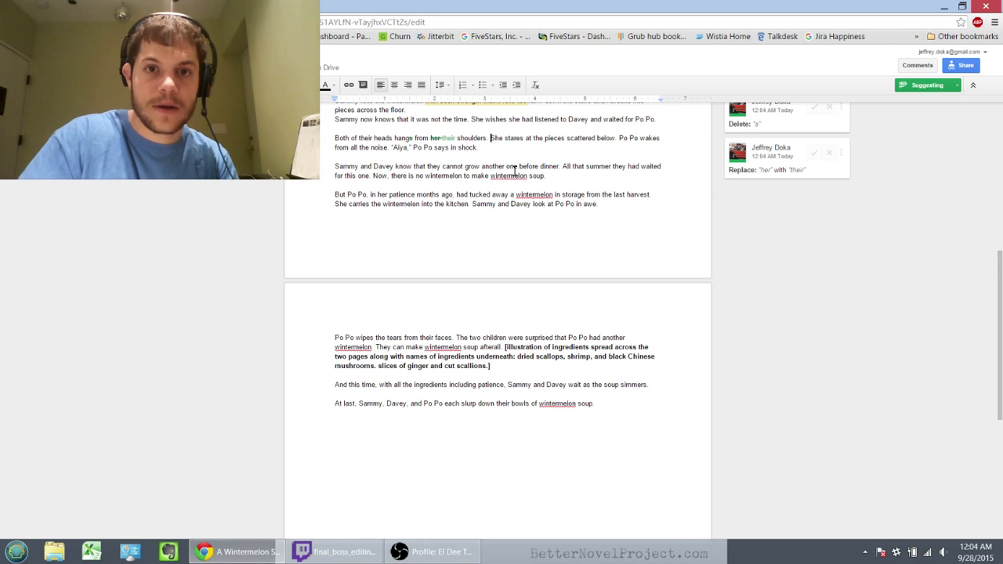
pyautogui.hotkey('ctrl', 'shift', 'Right')
pyautogui.write('Sammy')
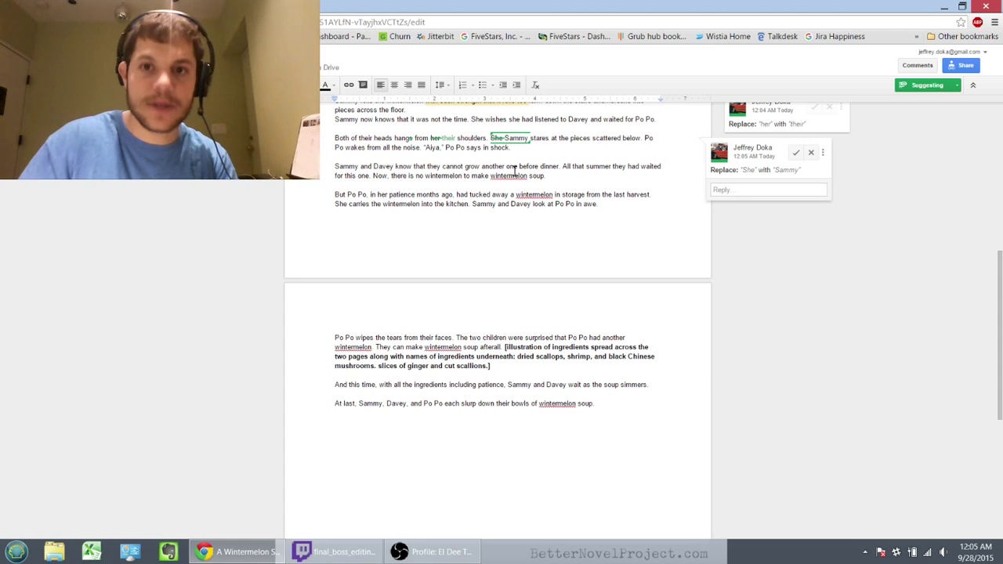
pyautogui.click(515, 171)
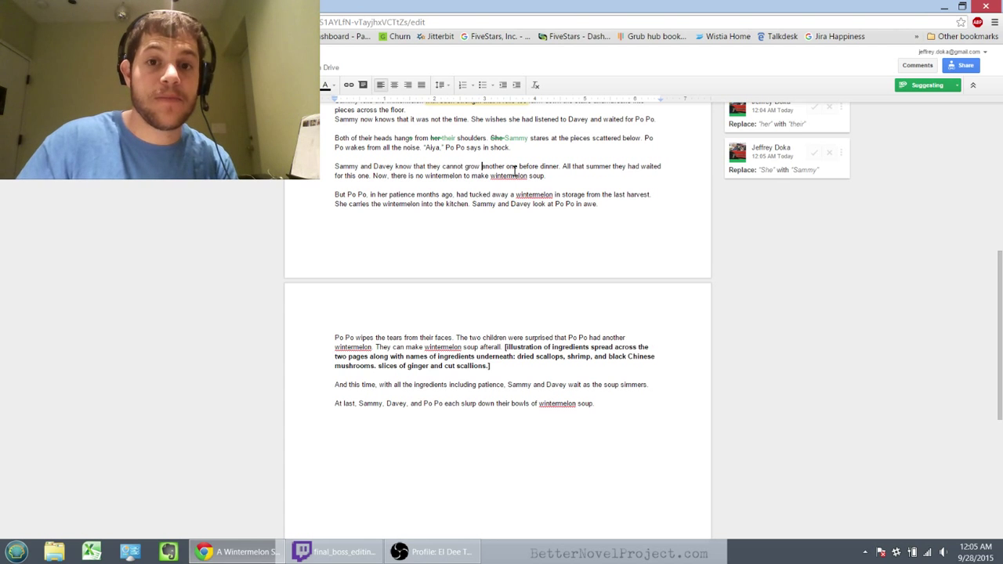
pyautogui.press('Delete')
pyautogui.press('Delete')
pyautogui.press('Delete')
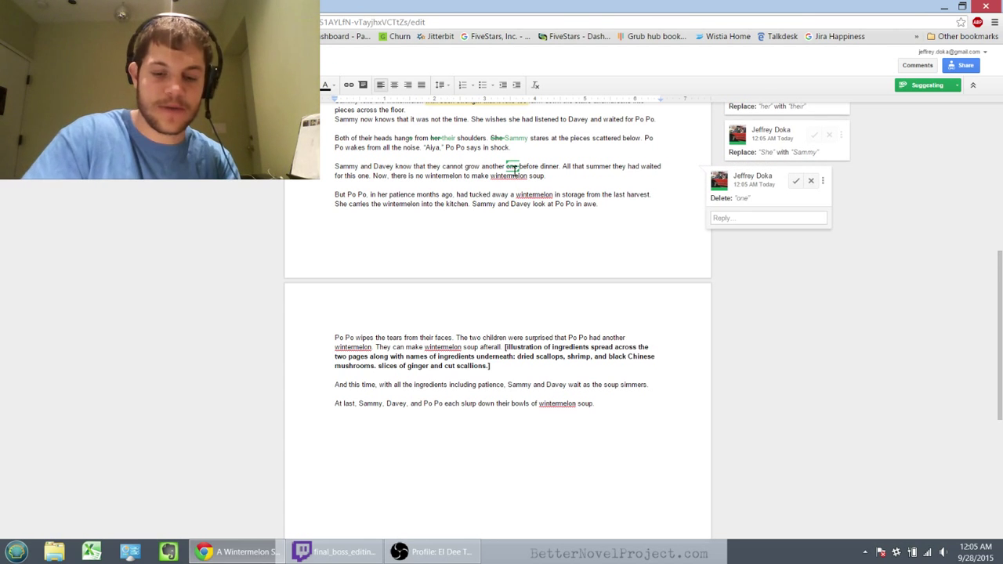
pyautogui.write('wintermelon')
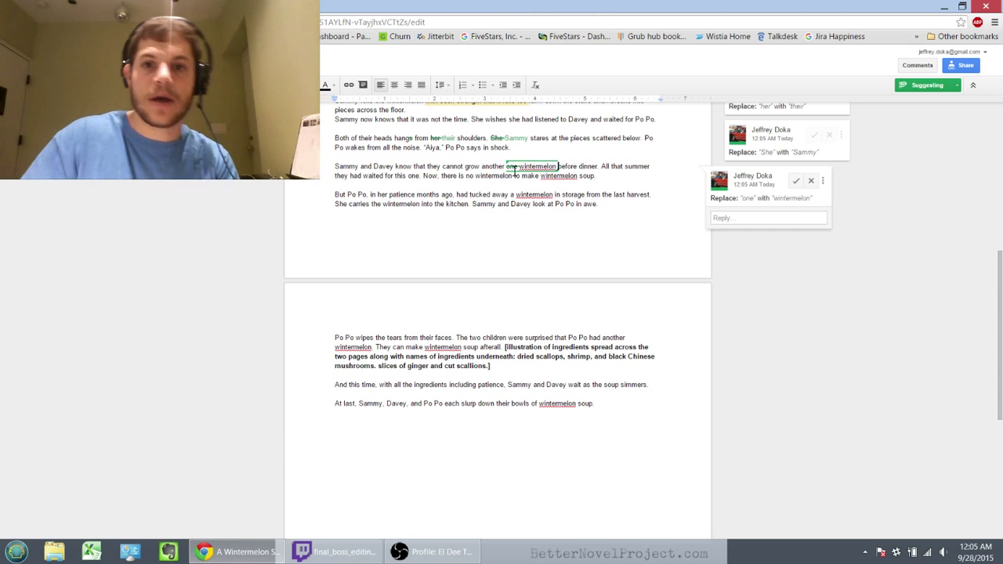
pyautogui.hotkey('ctrl', 'Right')
pyautogui.hotkey('ctrl', 'Right')
pyautogui.hotkey('ctrl', 'Right')
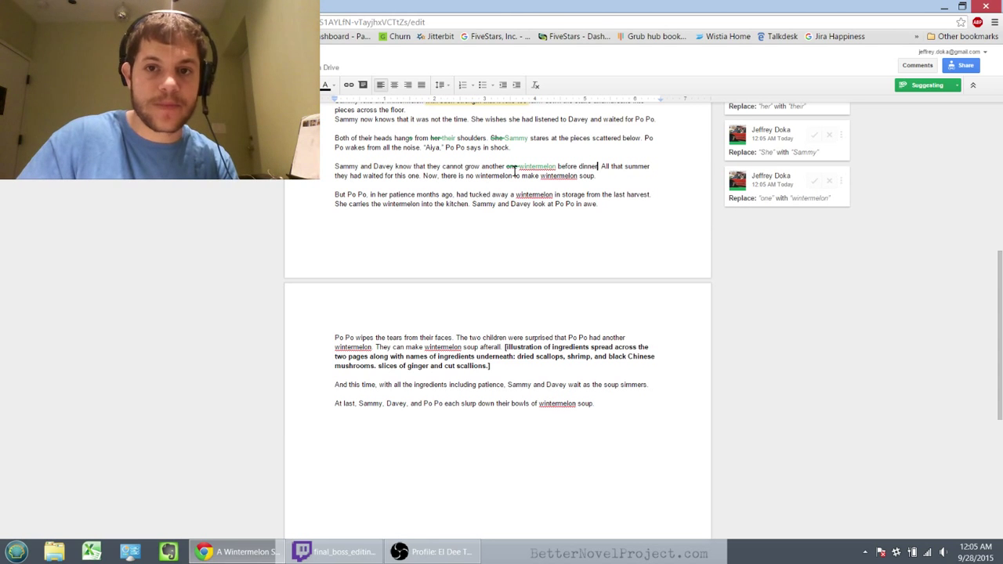
pyautogui.press('Right')
pyautogui.press('Down')
pyautogui.press('Down')
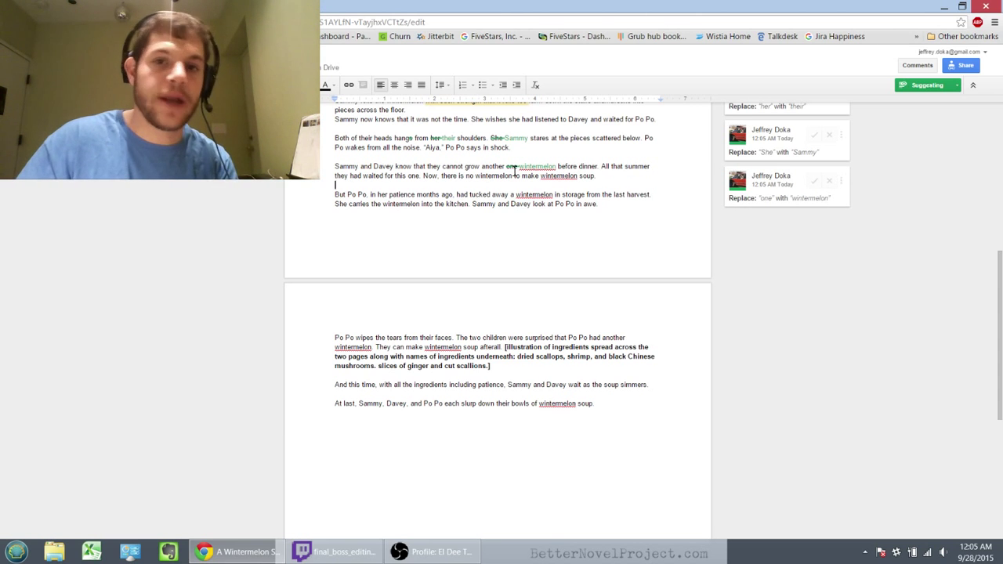
pyautogui.press('Up')
pyautogui.hotkey('ctrl', 'Left')
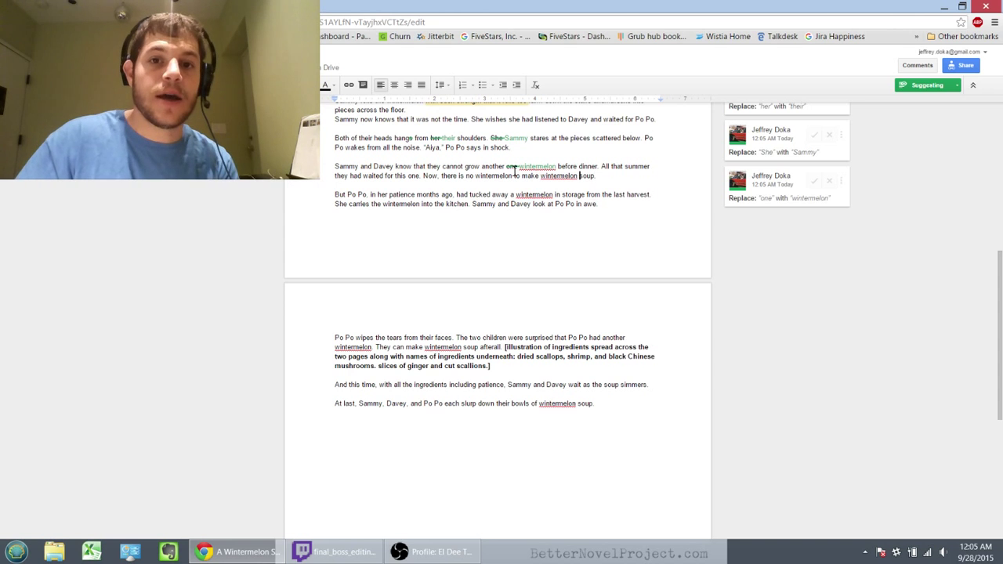
pyautogui.press('Down')
pyautogui.press('Down')
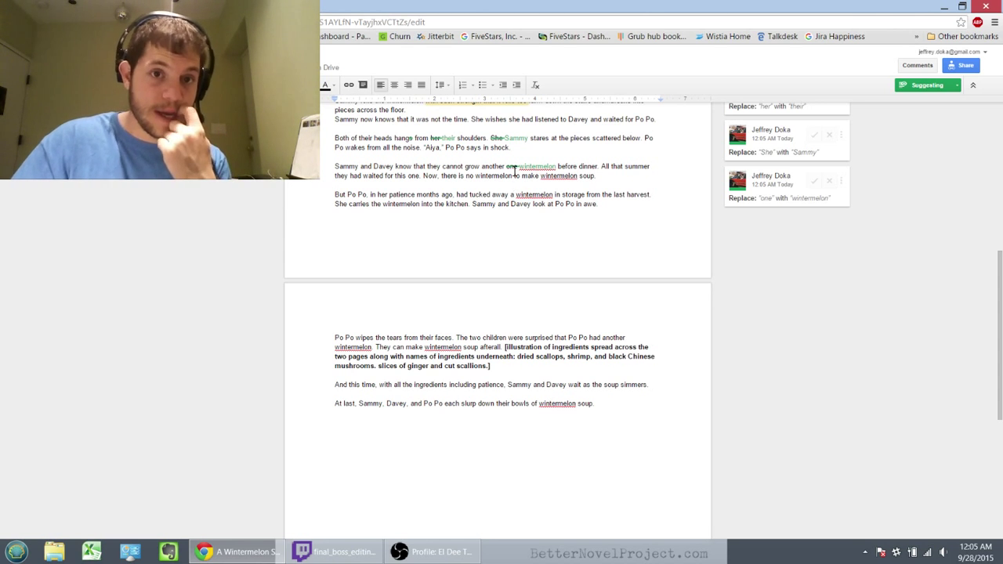
pyautogui.press('Left')
pyautogui.press('Left')
pyautogui.press('Left')
pyautogui.press('Left')
pyautogui.press('Left')
pyautogui.press('Left')
pyautogui.press('Left')
pyautogui.press('Left')
pyautogui.press('Left')
pyautogui.press('Left')
pyautogui.press('Left')
pyautogui.press('Left')
pyautogui.press('Left')
pyautogui.press('Left')
pyautogui.press('Left')
pyautogui.press('Left')
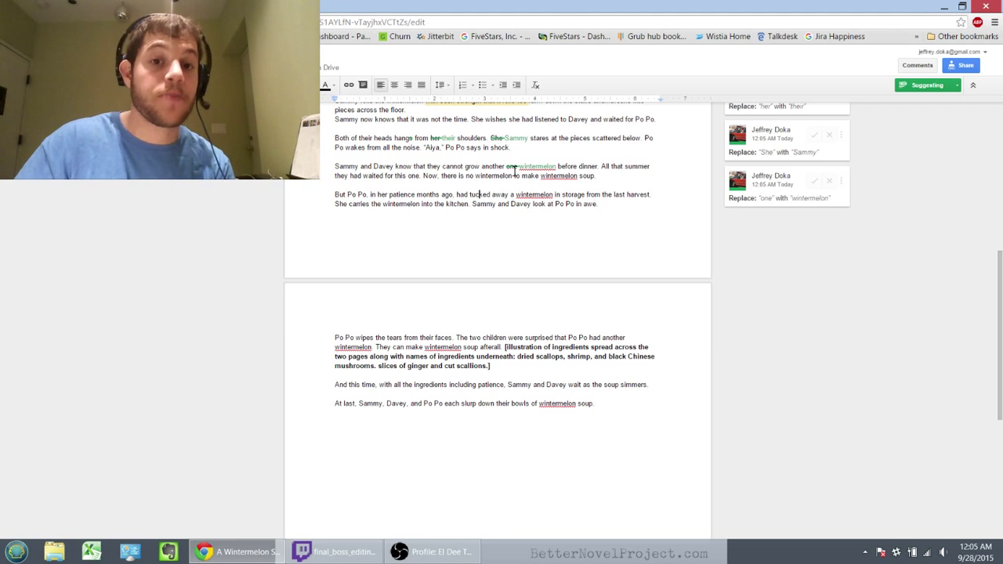
pyautogui.hotkey('ctrl', 'shift', 'Left')
pyautogui.hotkey('ctrl', 'shift', 'Left')
pyautogui.hotkey('ctrl', 'shift', 'Left')
pyautogui.hotkey('ctrl', 'shift', 'Left')
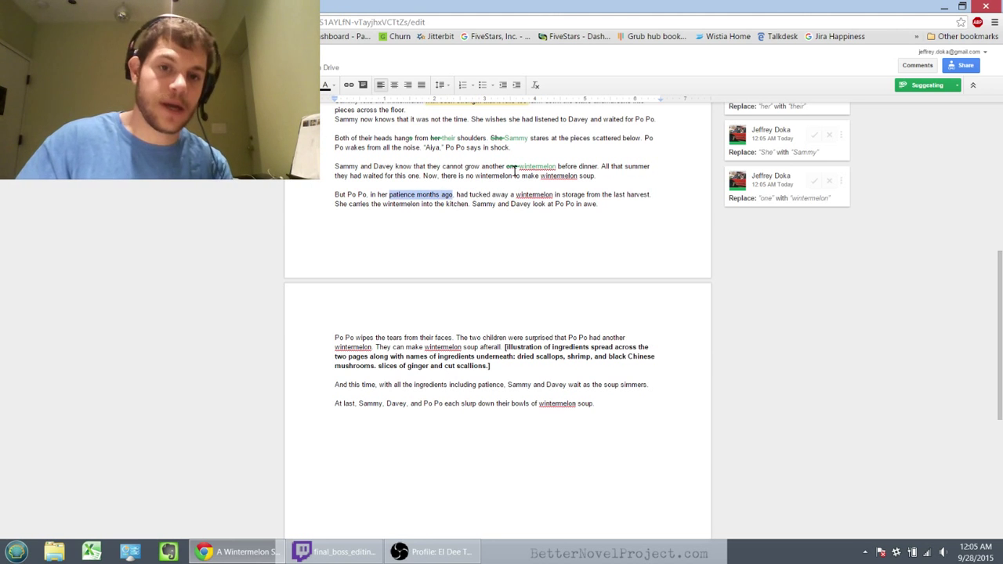
pyautogui.hotkey('ctrl', 'alt', 'm')
pyautogui.write('GREA')
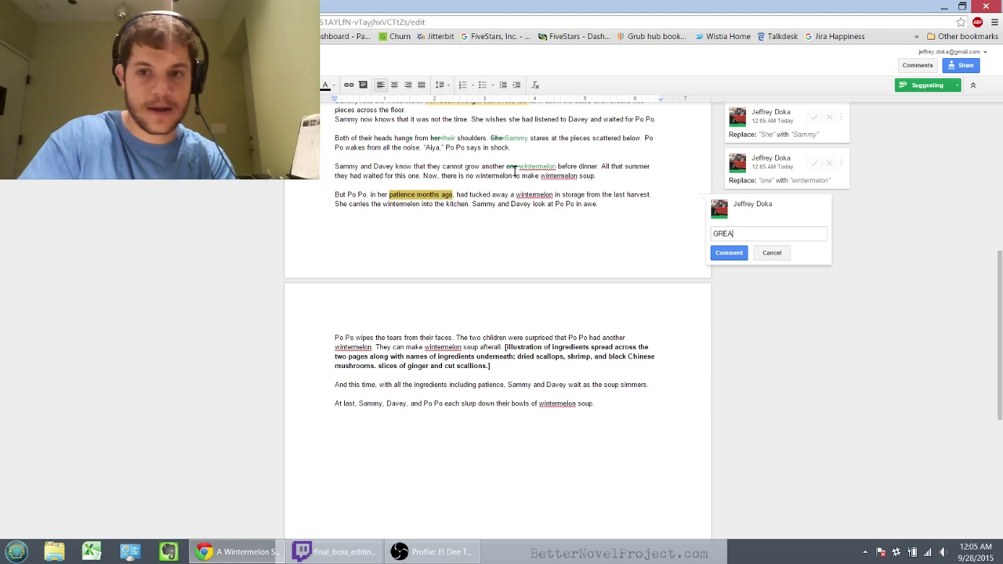
pyautogui.write('T CALL BACK HERE!!!!')
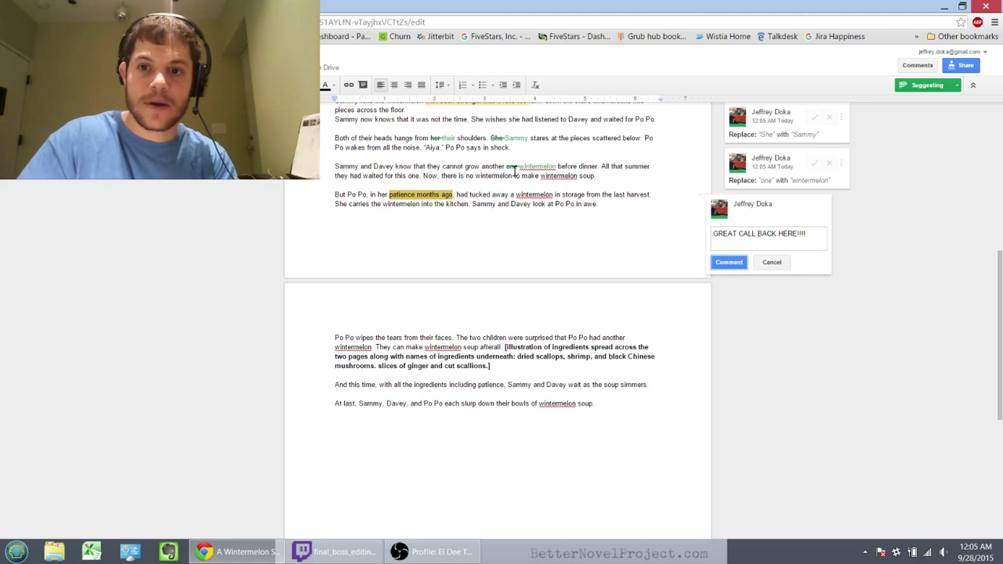
pyautogui.hotkey('ctrl', 'Return')
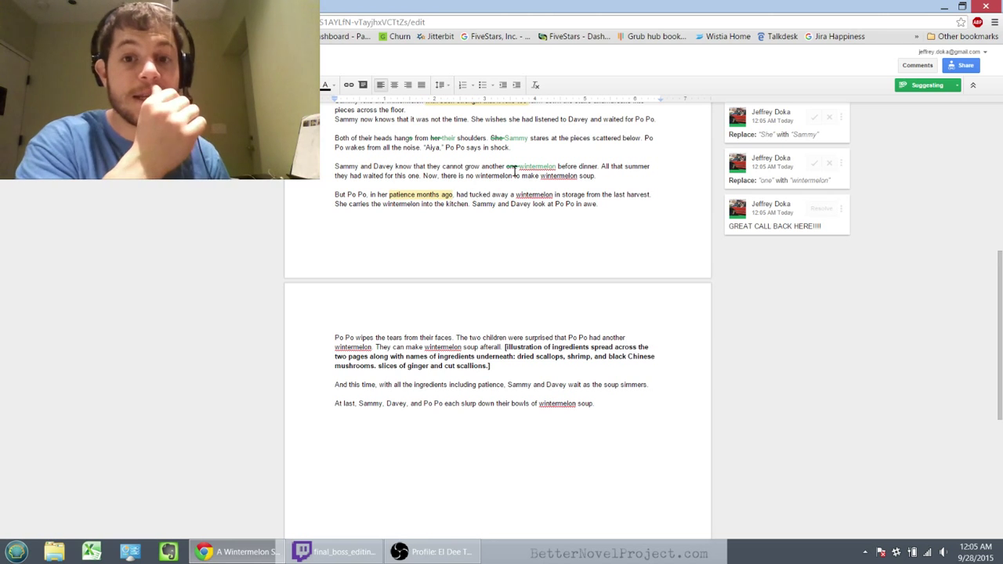
pyautogui.hotkey('ctrl', 'Right')
pyautogui.hotkey('ctrl', 'Right')
pyautogui.hotkey('ctrl', 'Right')
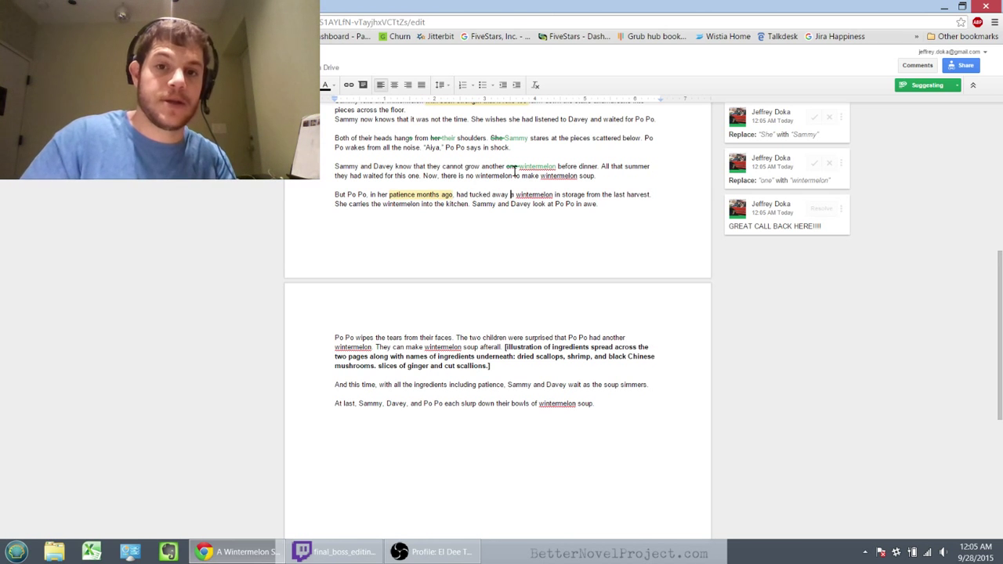
pyautogui.press('Right')
pyautogui.write('nother')
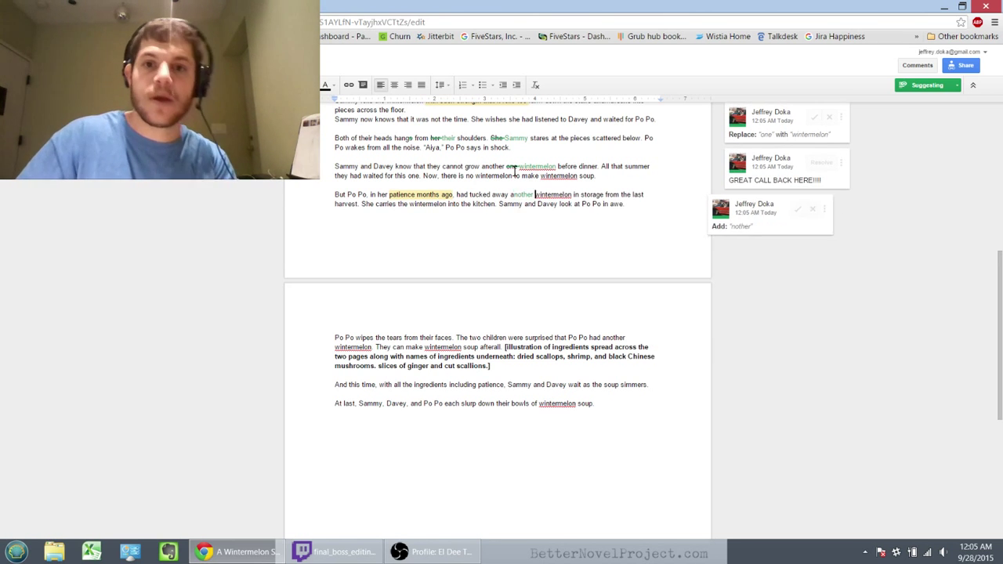
pyautogui.press('Down')
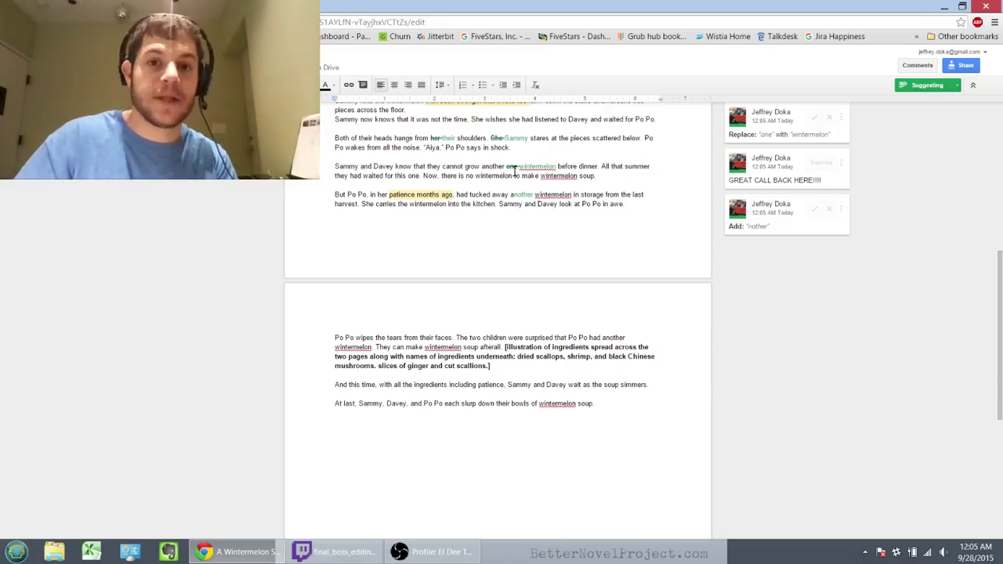
pyautogui.press('Left')
pyautogui.press('Left')
pyautogui.press('Left')
pyautogui.press('Left')
pyautogui.press('Left')
pyautogui.press('Left')
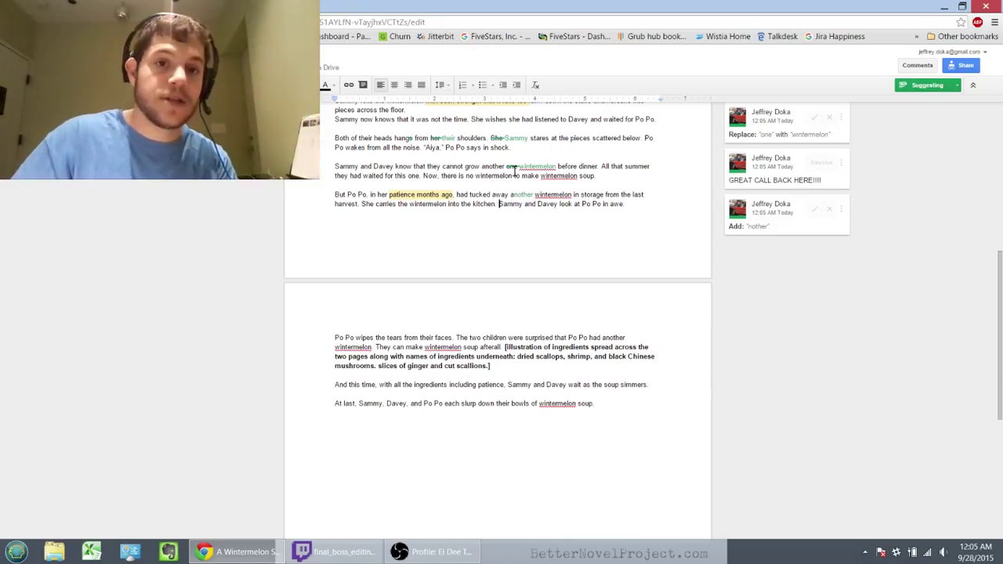
pyautogui.press('Left')
pyautogui.press('Left')
pyautogui.press('Left')
pyautogui.press('Left')
pyautogui.press('Left')
pyautogui.press('Left')
pyautogui.press('Left')
pyautogui.press('Left')
pyautogui.press('Left')
pyautogui.press('Left')
pyautogui.press('Left')
pyautogui.press('Left')
pyautogui.press('Left')
pyautogui.press('Right')
pyautogui.press('Right')
pyautogui.press('Right')
pyautogui.press('Right')
pyautogui.press('Right')
pyautogui.press('Right')
pyautogui.press('Right')
pyautogui.press('Right')
pyautogui.press('Right')
pyautogui.press('Right')
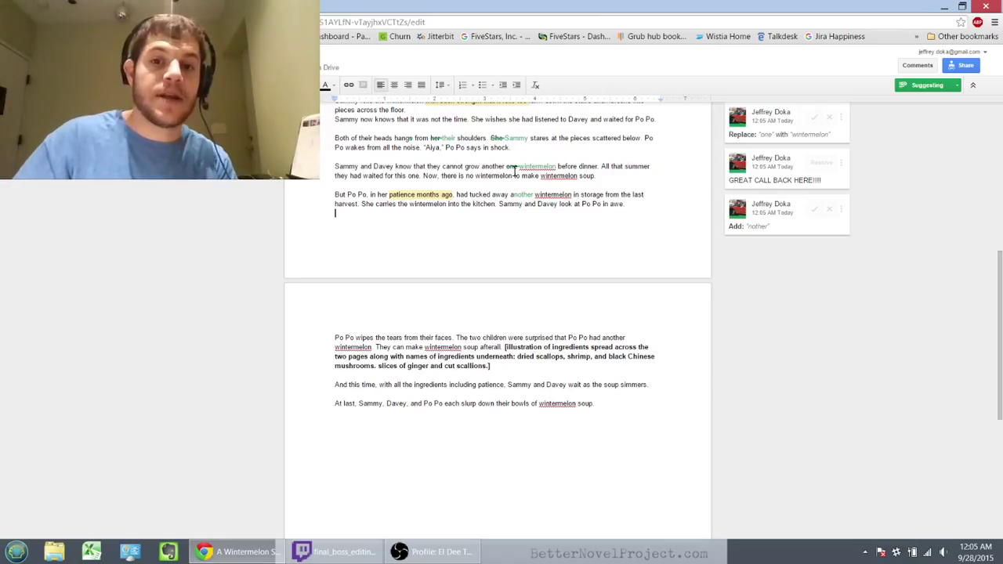
# Step: Draft a comment on 'were surprised': 'Show this emotion through expression -- their eyes widened etc.'
pyautogui.press('Down')
pyautogui.press('Down')
pyautogui.press('Down')
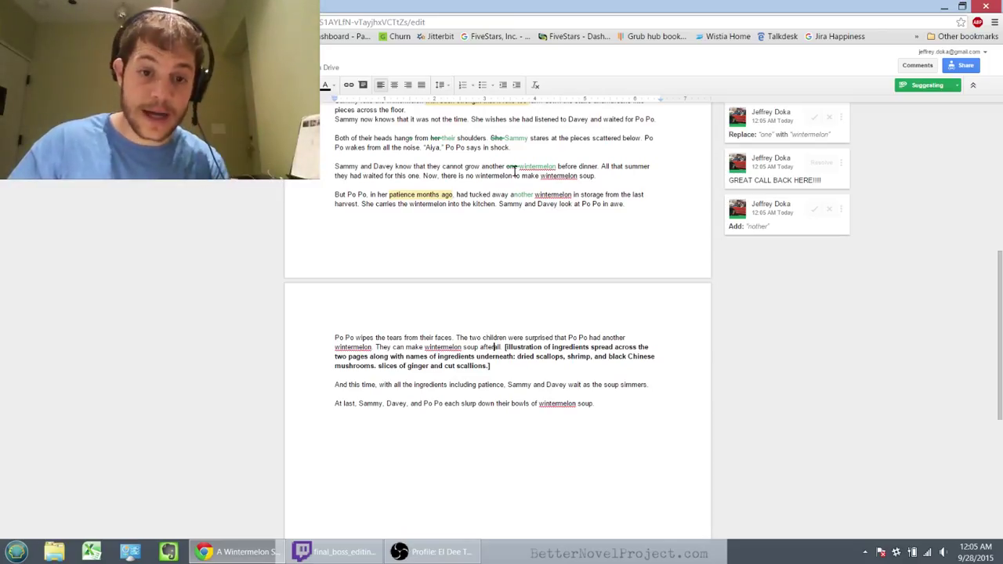
pyautogui.press('Up')
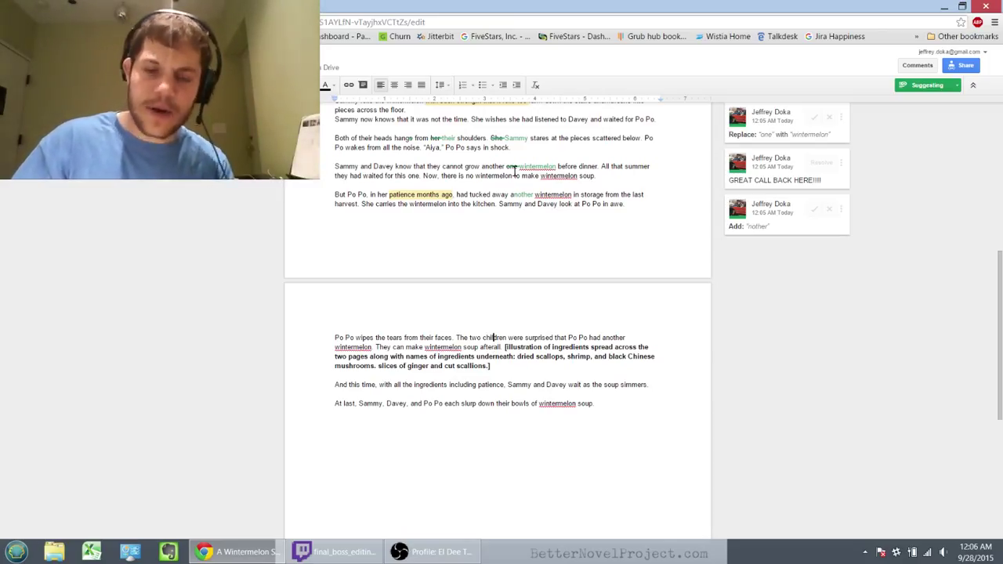
pyautogui.hotkey('ctrl', 'shift', 'Right')
pyautogui.hotkey('ctrl', 'shift', 'Right')
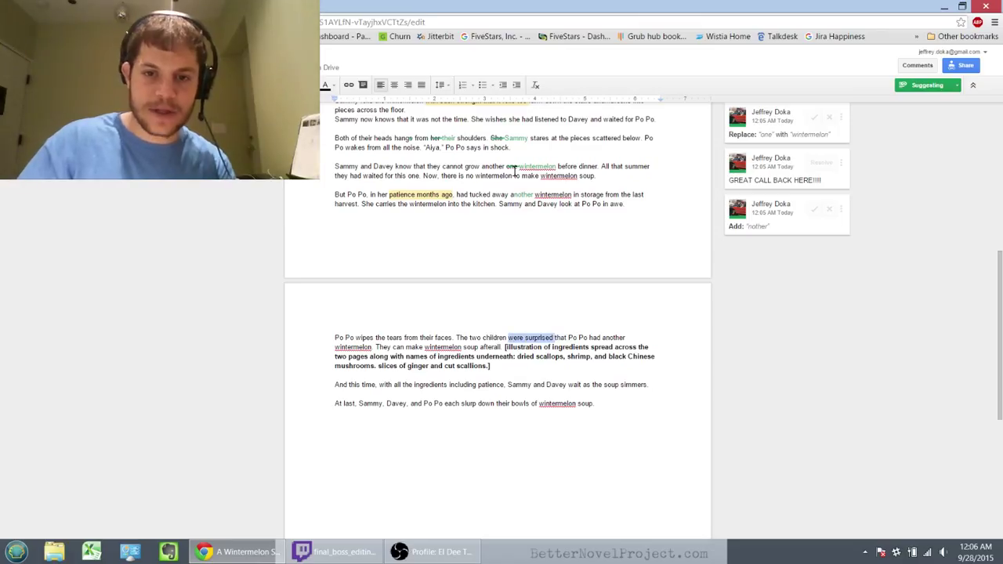
pyautogui.hotkey('ctrl', 'alt', 'm')
pyautogui.write('Show h')
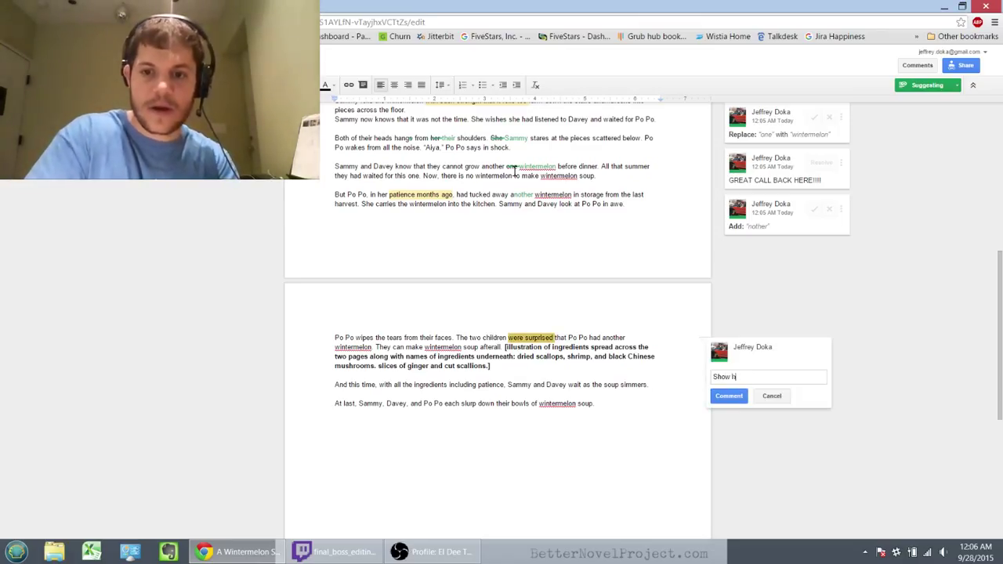
pyautogui.press('BackSpace')
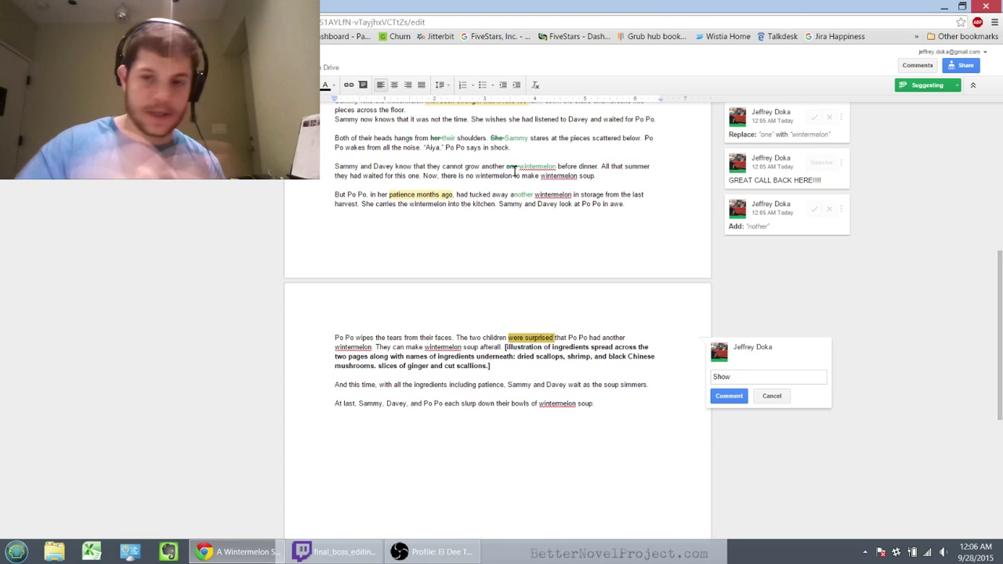
pyautogui.write('this emotion')
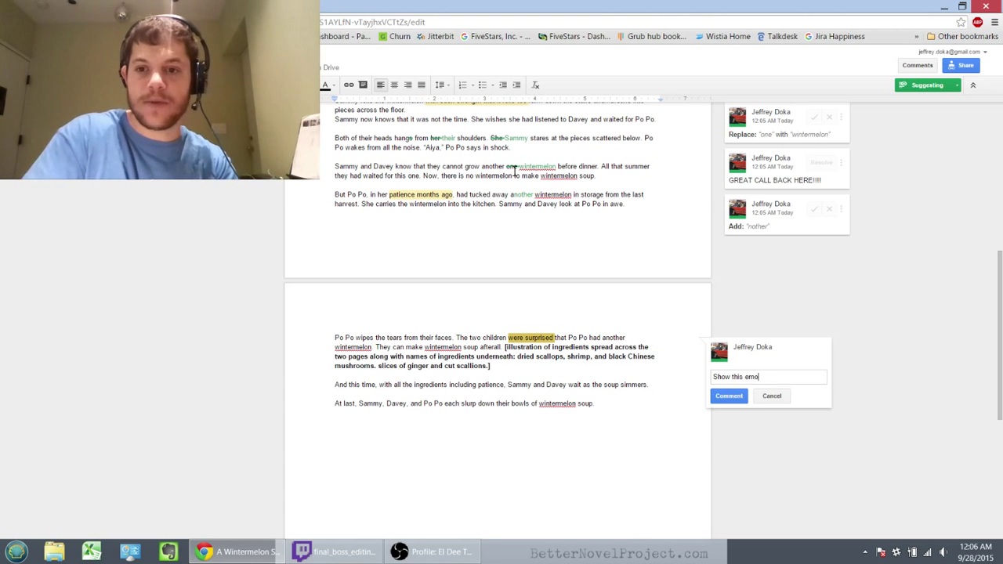
pyautogui.press('BackSpace')
pyautogui.press('BackSpace')
pyautogui.press('BackSpace')
pyautogui.press('BackSpace')
pyautogui.press('BackSpace')
pyautogui.press('BackSpace')
pyautogui.press('BackSpace')
pyautogui.write('emotio')
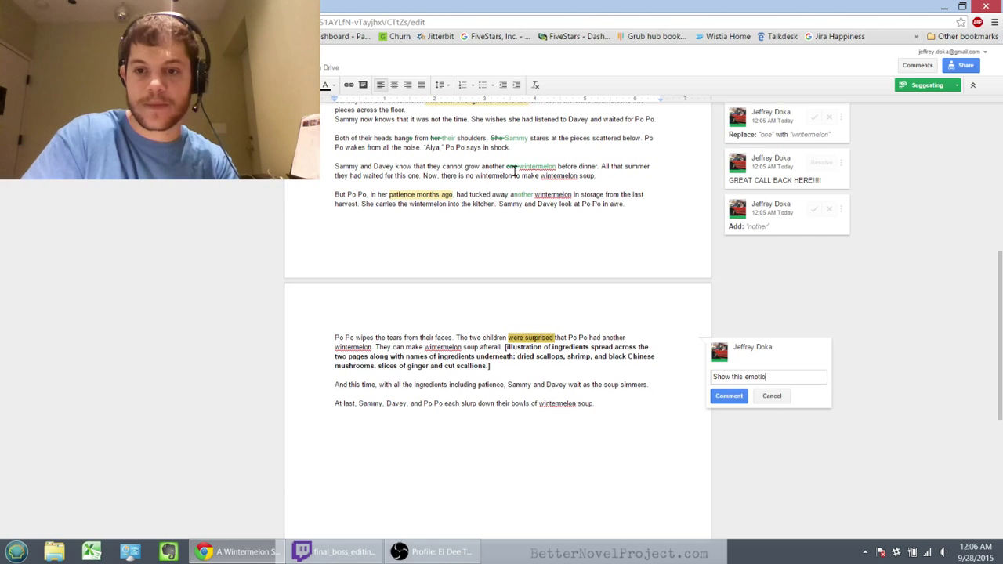
pyautogui.write('n through expression -')
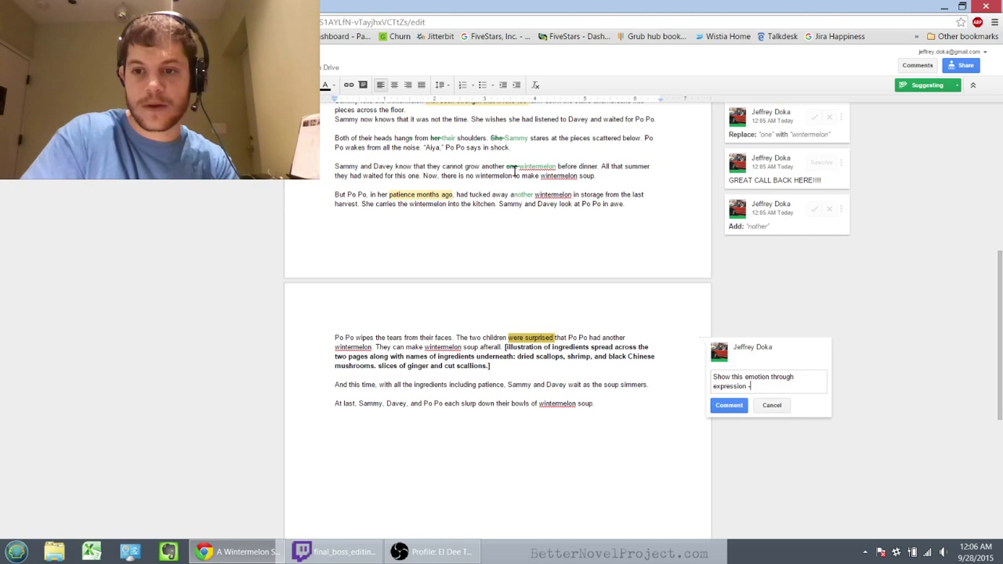
pyautogui.write('- their eye')
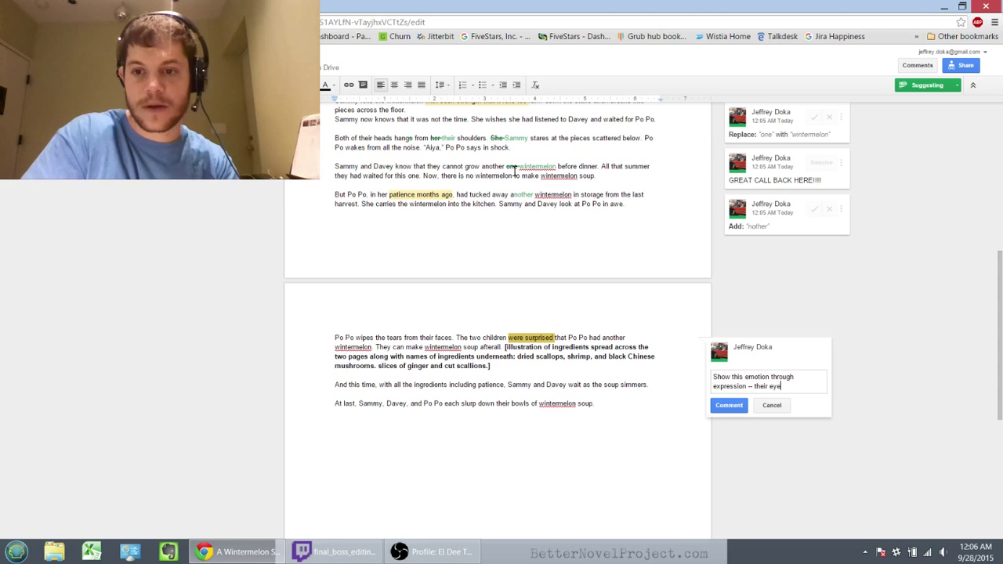
pyautogui.write('s widened atc. etc.')
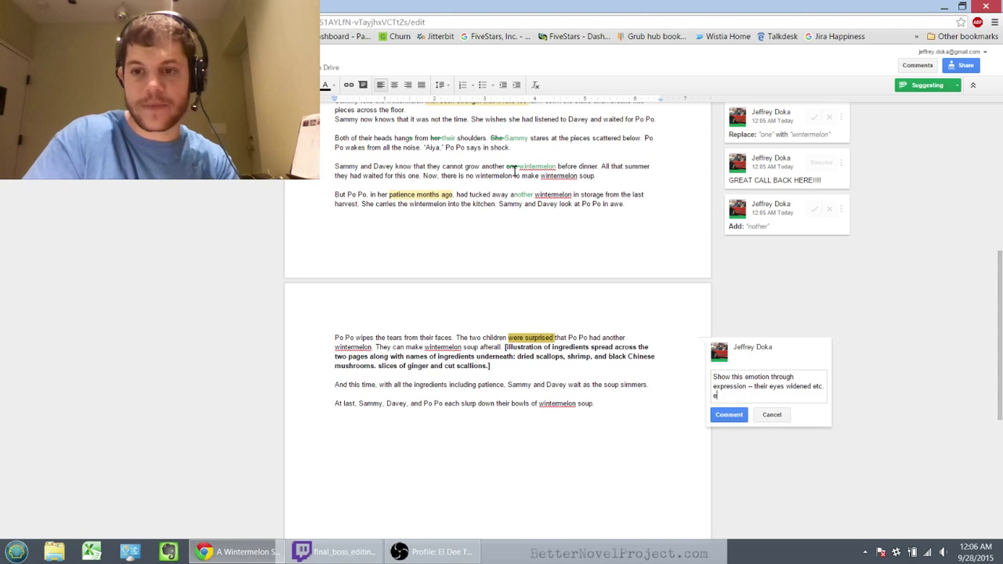
pyautogui.hotkey('ctrl', 'Return')
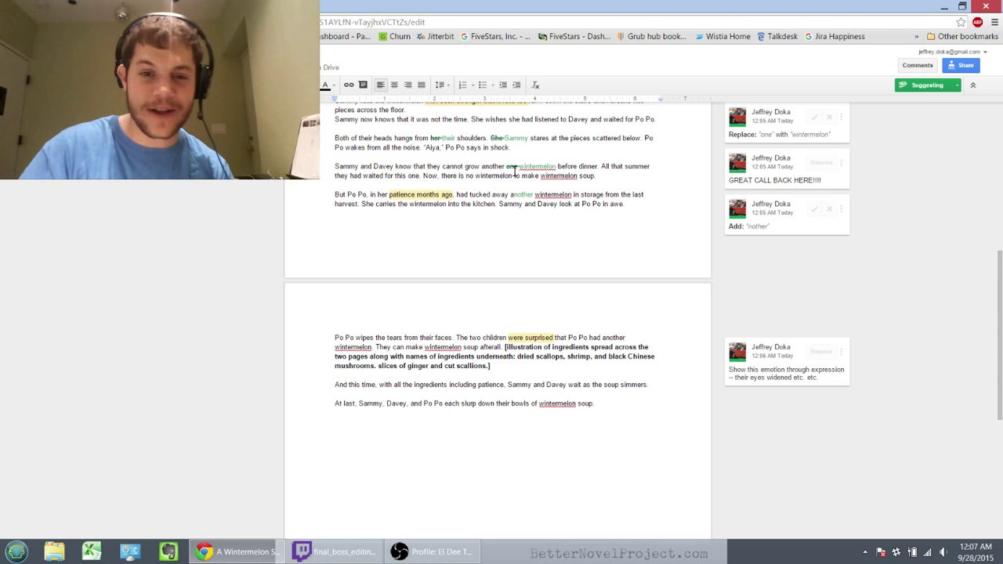
# Step: Select the sentence 'Sammy and Davey wait as the soup simmers'
pyautogui.press('Down')
pyautogui.press('Down')
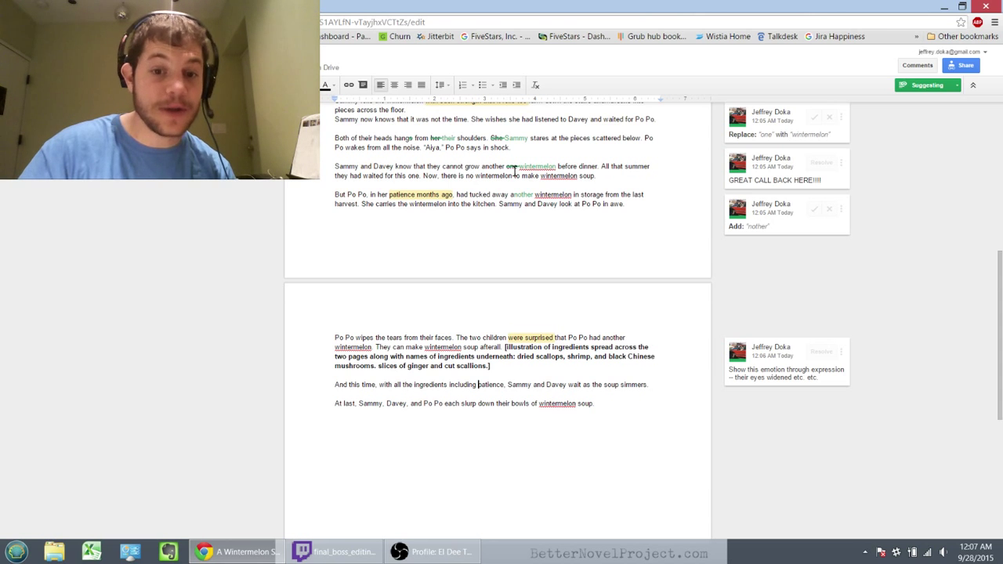
pyautogui.hotkey('ctrl', 'shift', 'Right')
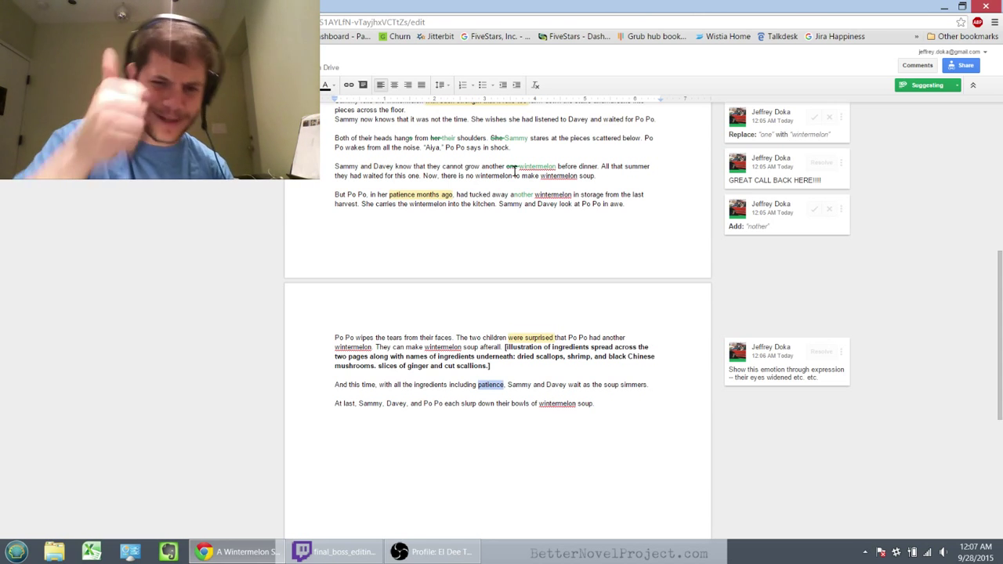
pyautogui.press('Left')
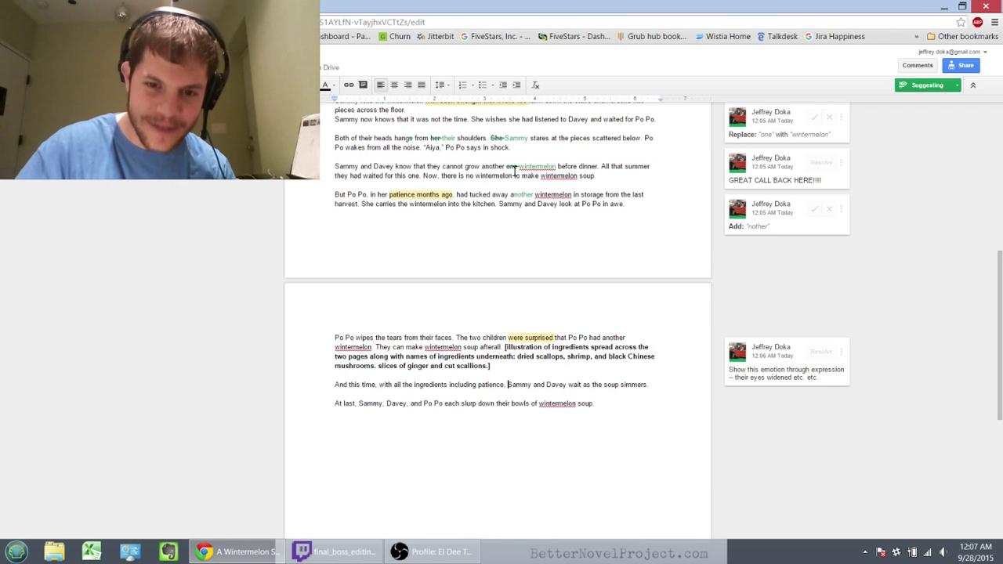
pyautogui.hotkey('ctrl', 'shift', 'Right')
pyautogui.hotkey('ctrl', 'shift', 'Right')
pyautogui.hotkey('ctrl', 'shift', 'Right')
pyautogui.hotkey('ctrl', 'shift', 'Right')
pyautogui.hotkey('ctrl', 'shift', 'Right')
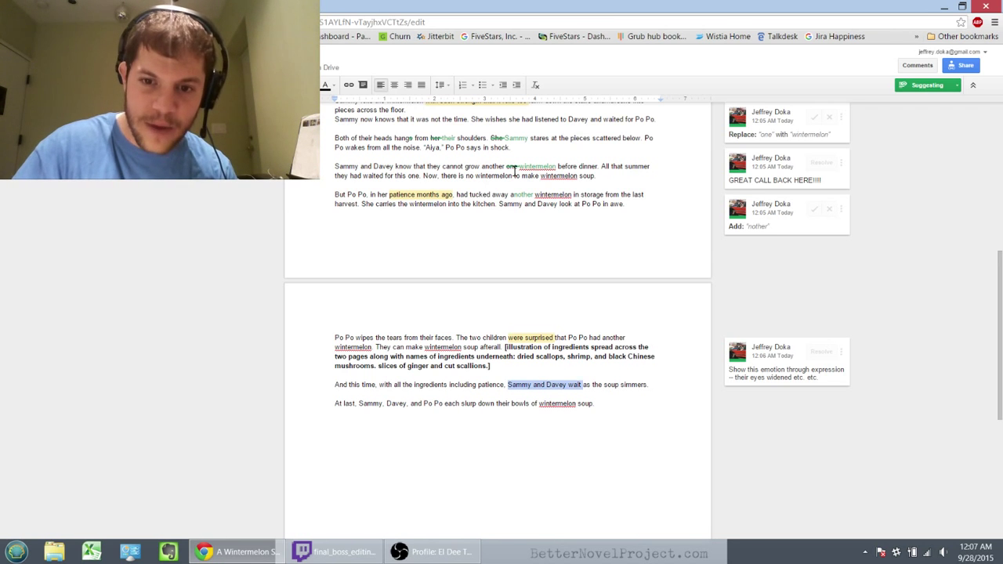
pyautogui.hotkey('ctrl', 'shift', 'Right')
pyautogui.hotkey('ctrl', 'shift', 'Right')
pyautogui.hotkey('ctrl', 'shift', 'Right')
pyautogui.hotkey('ctrl', 'shift', 'Right')
pyautogui.press('Right')
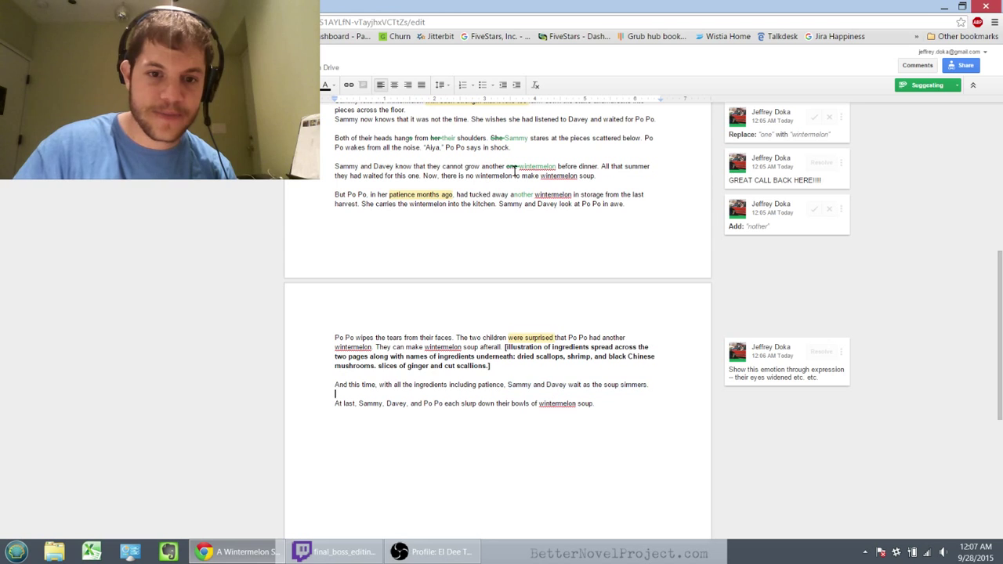
pyautogui.press('Down')
pyautogui.press('End')
pyautogui.press('Up')
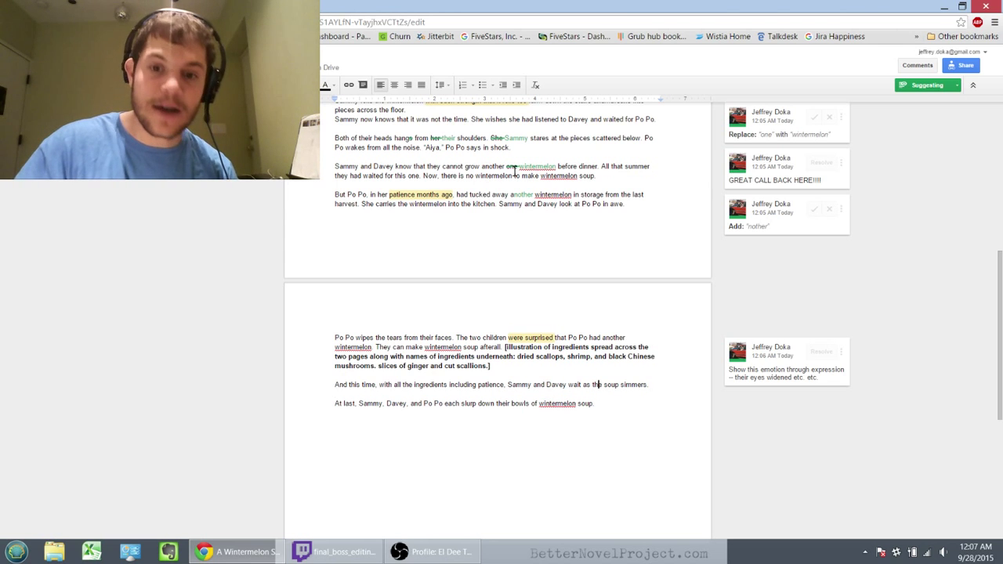
pyautogui.hotkey('ctrl', 'Left')
pyautogui.hotkey('ctrl', 'Left')
pyautogui.hotkey('ctrl', 'Left')
pyautogui.hotkey('ctrl', 'shift', 'Right')
pyautogui.hotkey('ctrl', 'shift', 'Right')
pyautogui.hotkey('ctrl', 'shift', 'Right')
pyautogui.hotkey('ctrl', 'shift', 'Right')
pyautogui.hotkey('ctrl', 'shift', 'Right')
pyautogui.hotkey('ctrl', 'shift', 'Right')
pyautogui.hotkey('ctrl', 'shift', 'Right')
pyautogui.hotkey('ctrl', 'shift', 'Right')
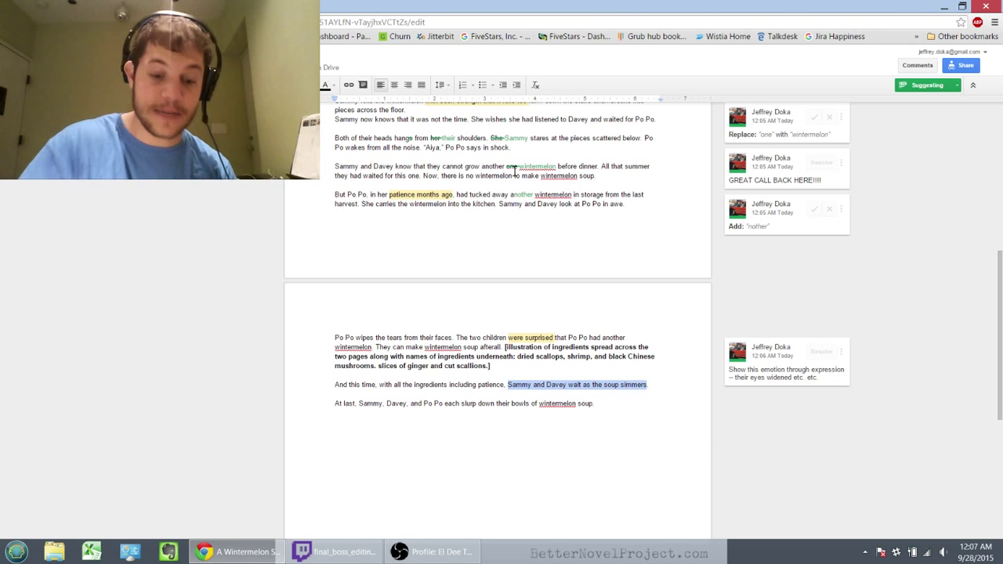
# Step: Comment 'I like this moment because it shows they've learned from their moral journey!'
pyautogui.hotkey('ctrl', 'alt', 'm')
pyautogui.write('I like this')
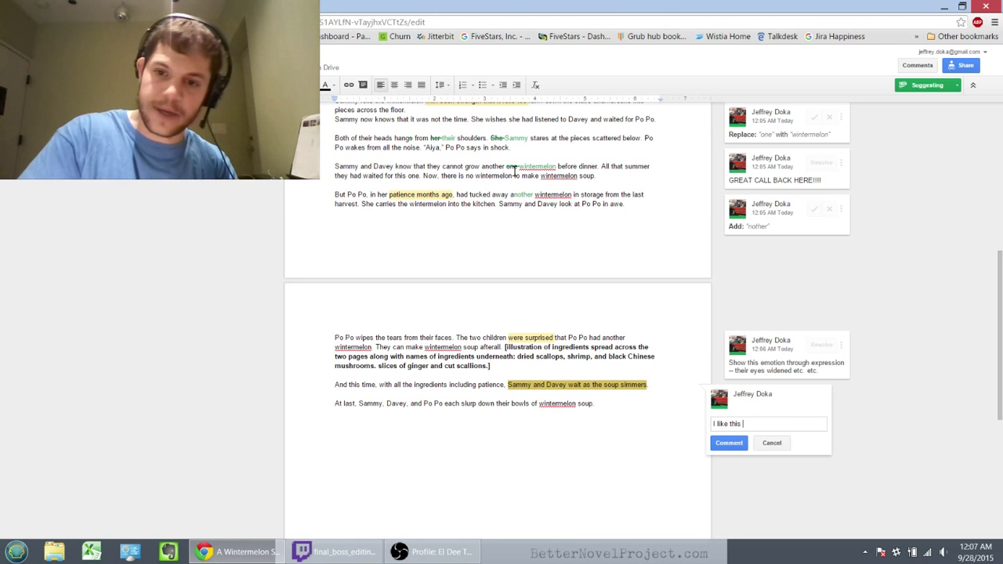
pyautogui.write('moment ')
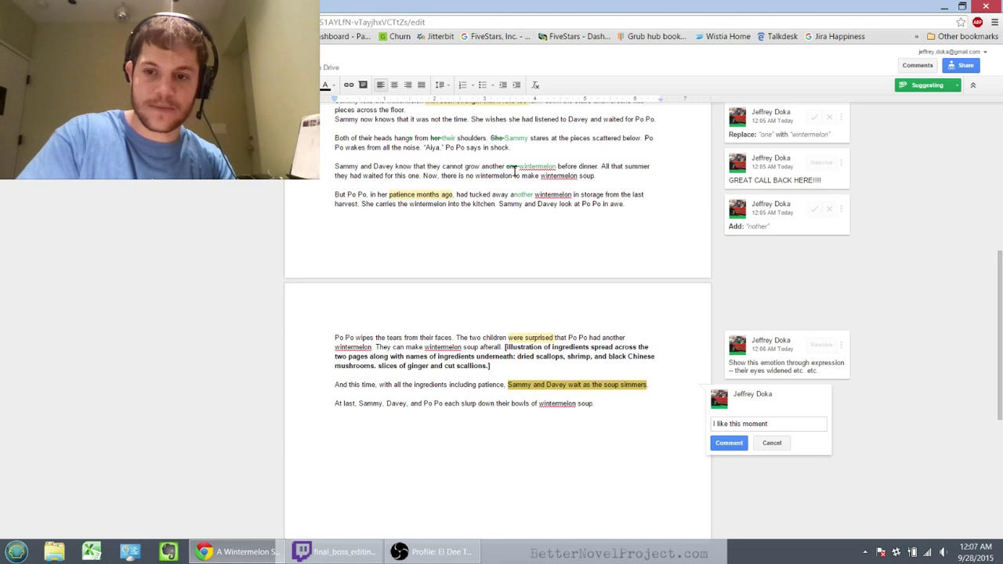
pyautogui.write('because it show')
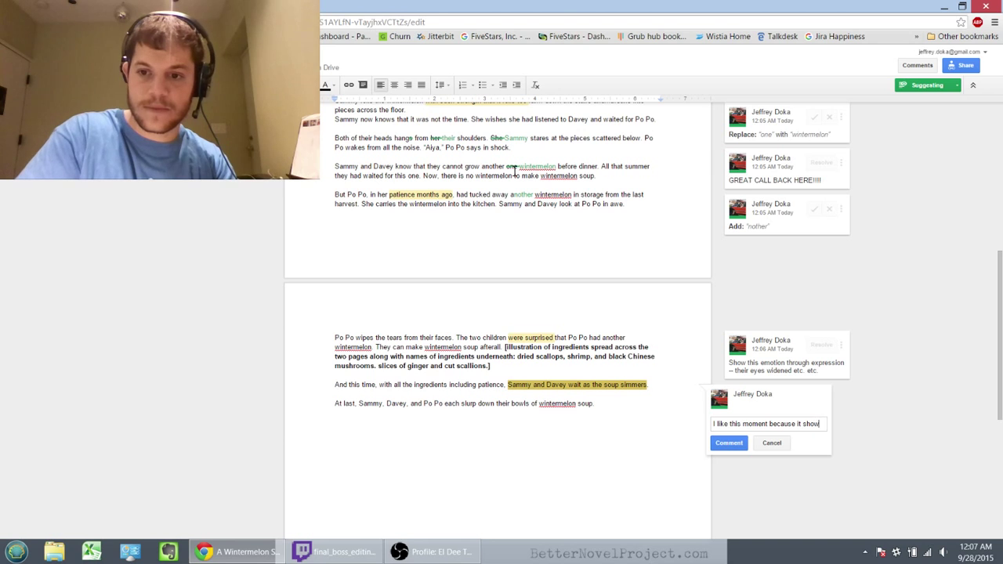
pyautogui.write('s they')
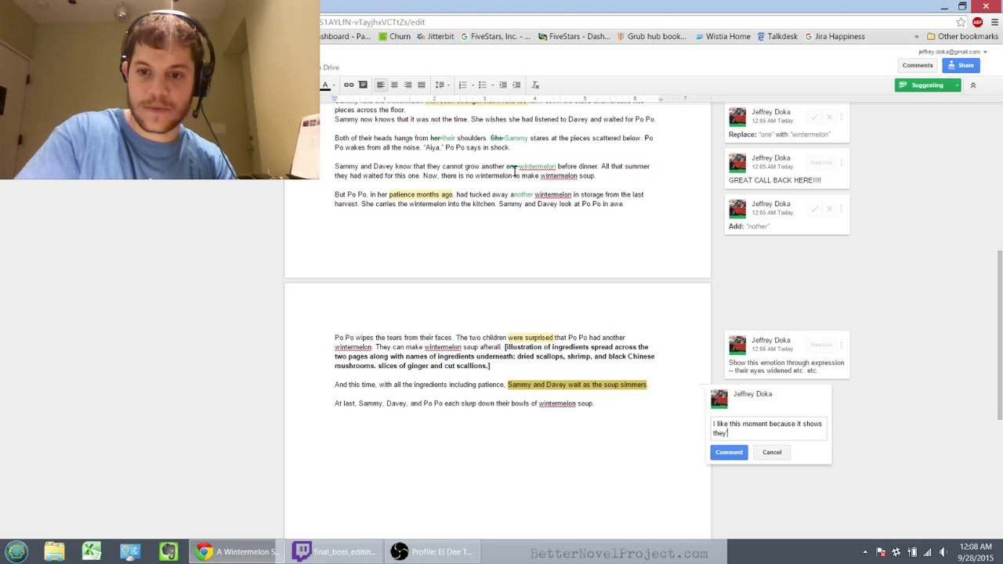
pyautogui.write("'ve learned from their ")
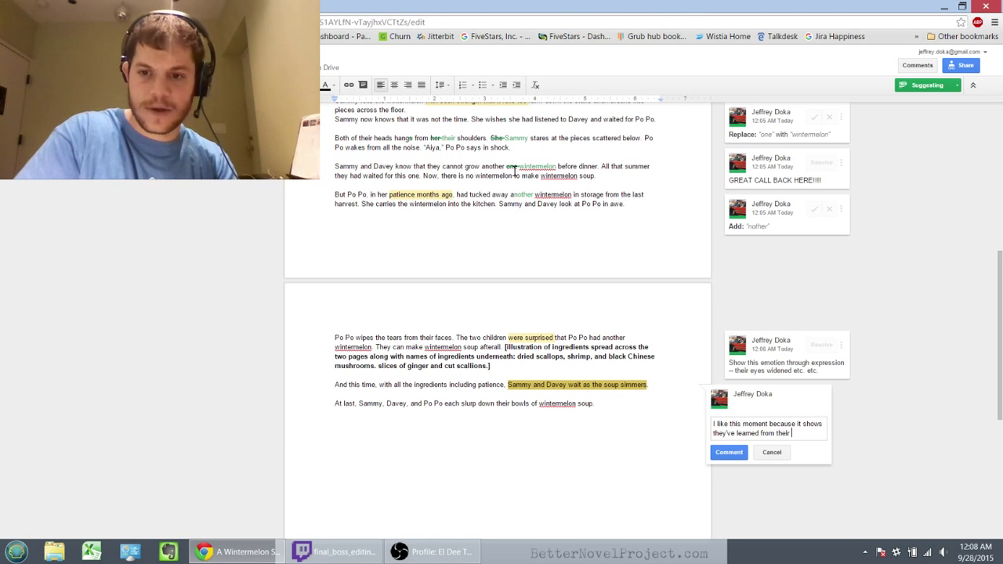
pyautogui.write('moral journey')
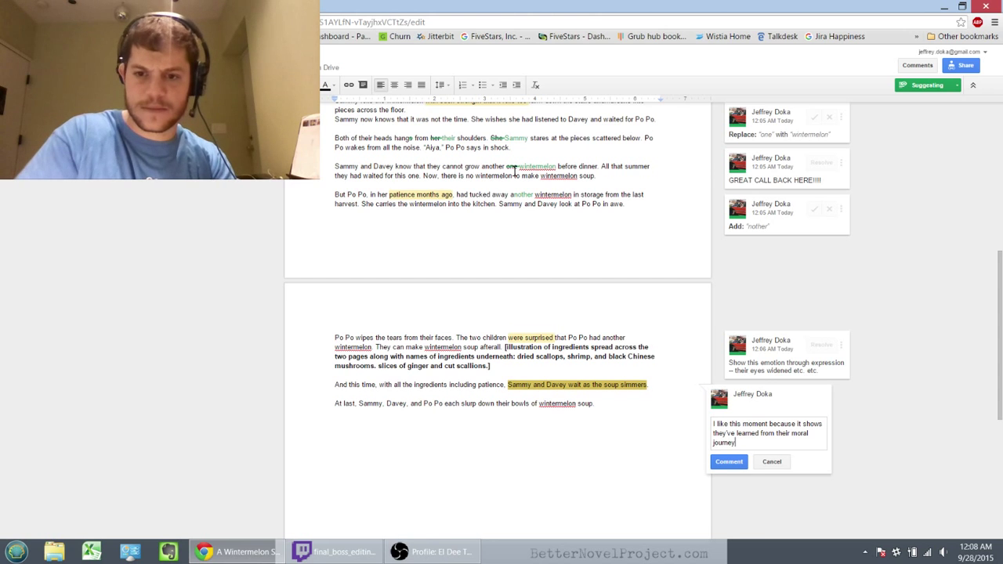
pyautogui.write('!')
pyautogui.hotkey('ctrl', 'Return')
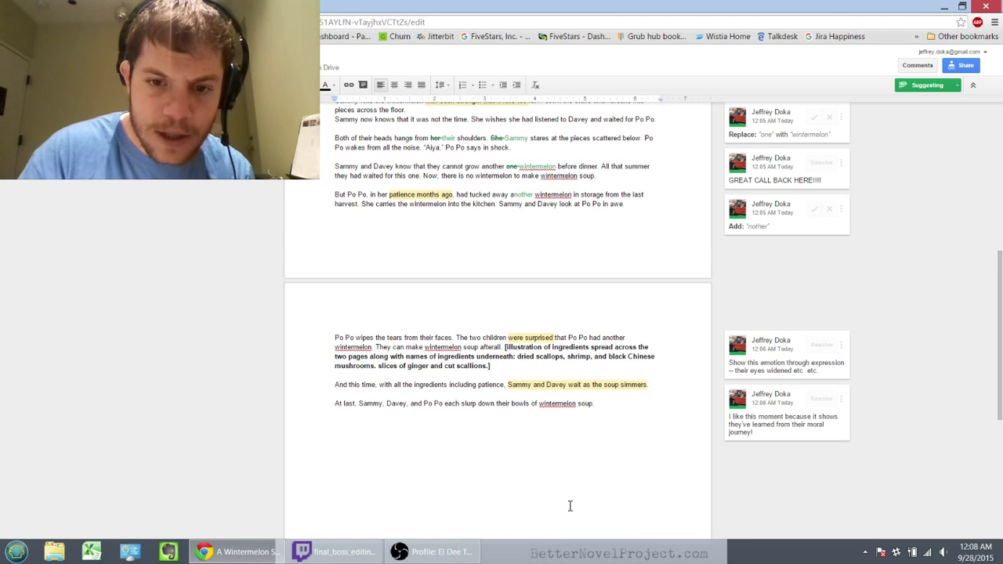
# Step: Add the suggested line 'YAY!!! GREAT JOB!!!!' after the story's ending, with a new line below
pyautogui.press('End')
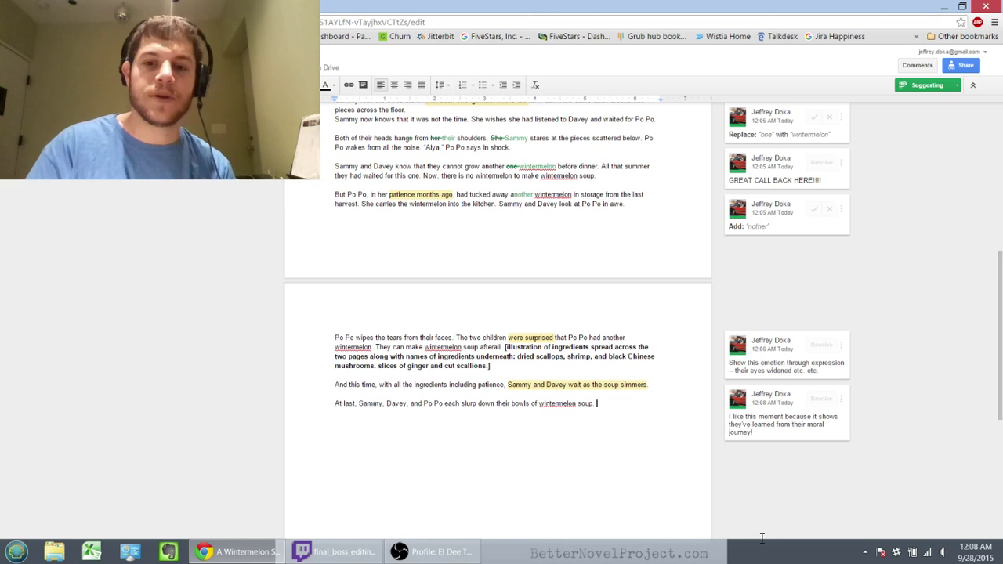
pyautogui.press('Return')
pyautogui.press('Return')
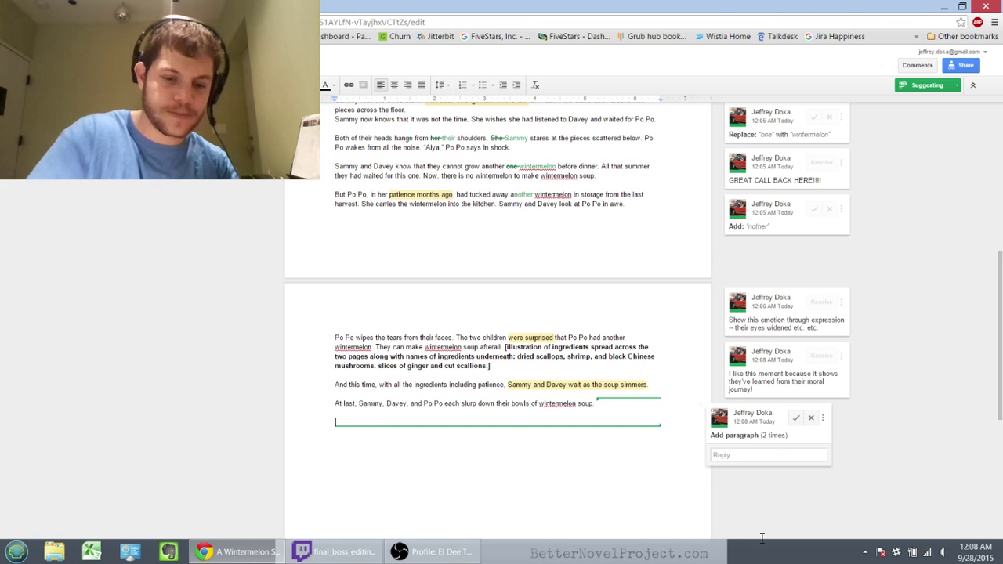
pyautogui.write('[Ill')
pyautogui.press('BackSpace')
pyautogui.press('BackSpace')
pyautogui.press('BackSpace')
pyautogui.press('BackSpace')
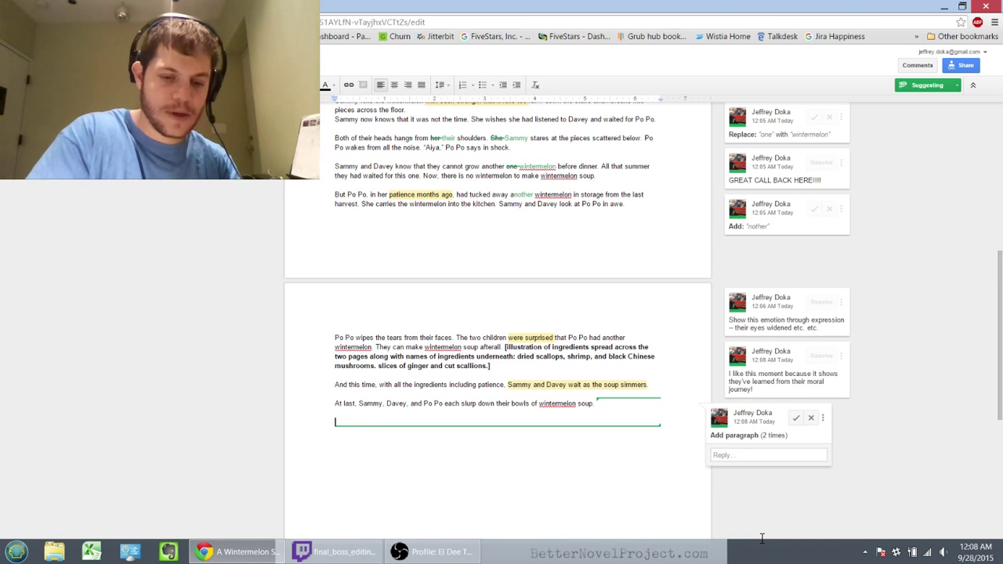
pyautogui.write('YAY!!! GREAT JO')
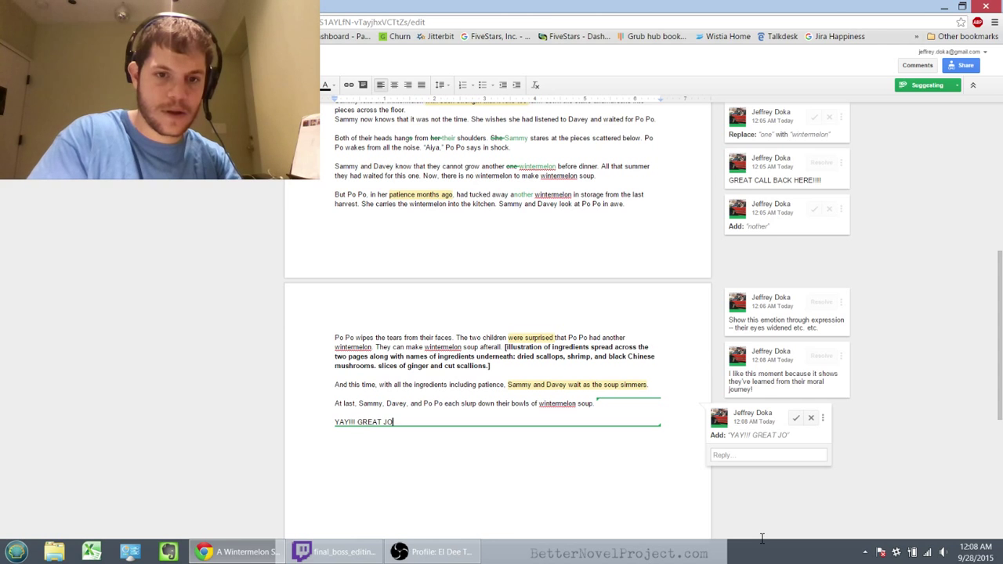
pyautogui.write('B!!!!')
pyautogui.press('Return')
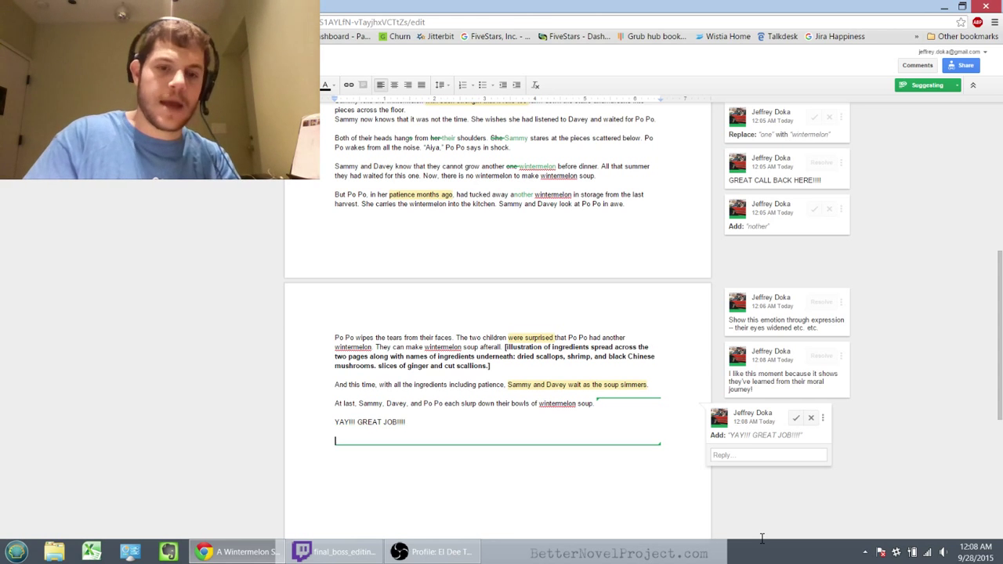
pyautogui.write('[Illustr')
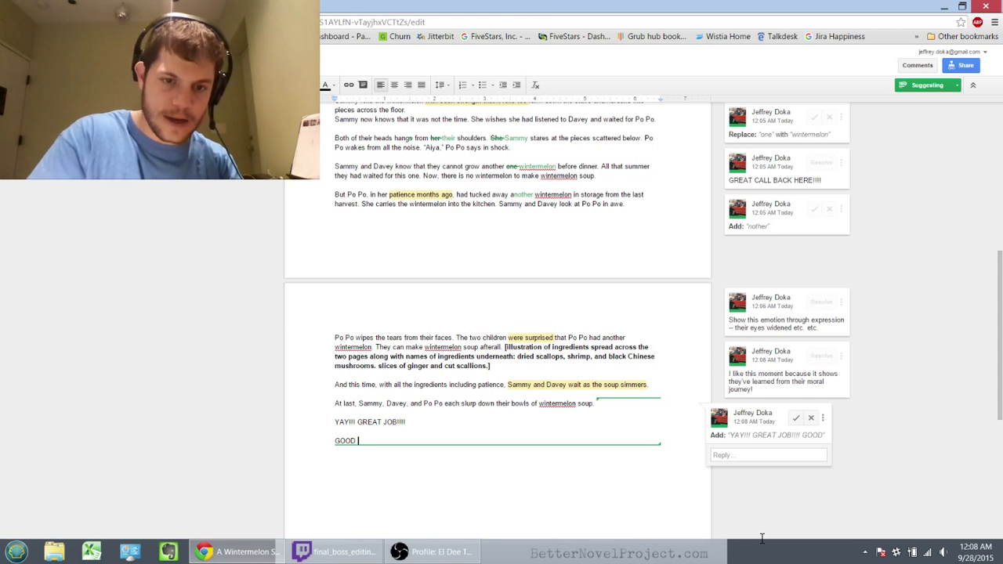
pyautogui.press('BackSpace')
pyautogui.press('BackSpace')
pyautogui.press('BackSpace')
pyautogui.press('BackSpace')
pyautogui.press('BackSpace')
pyautogui.press('BackSpace')
pyautogui.press('BackSpace')
pyautogui.press('BackSpace')
# Step: Type 'OVERALL:' and add a 'Good' bullet with a sub-point praising the clear theme and character change
pyautogui.write('OVERALL:')
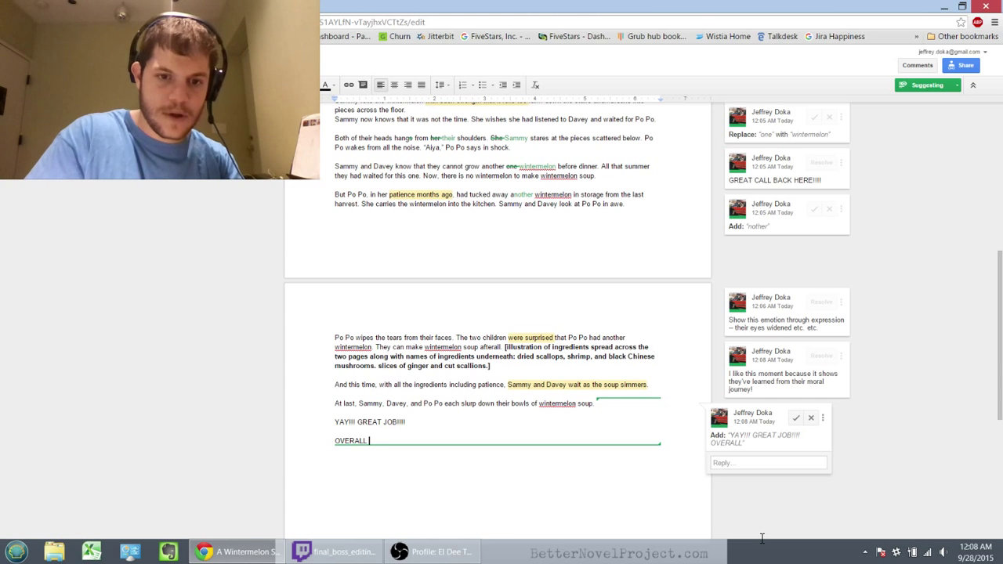
pyautogui.press('Return')
pyautogui.write('This')
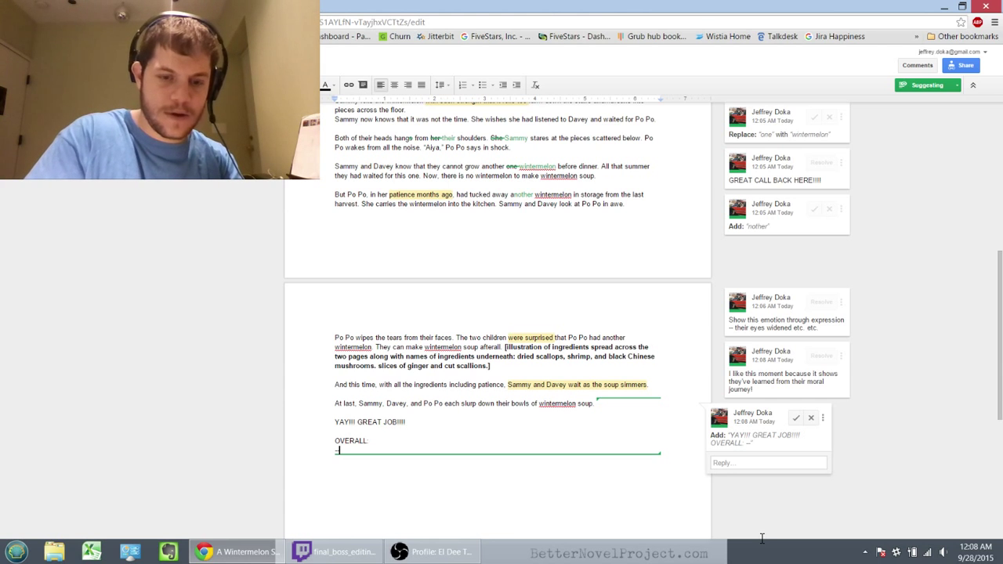
pyautogui.press('BackSpace')
pyautogui.press('BackSpace')
pyautogui.press('BackSpace')
pyautogui.press('BackSpace')
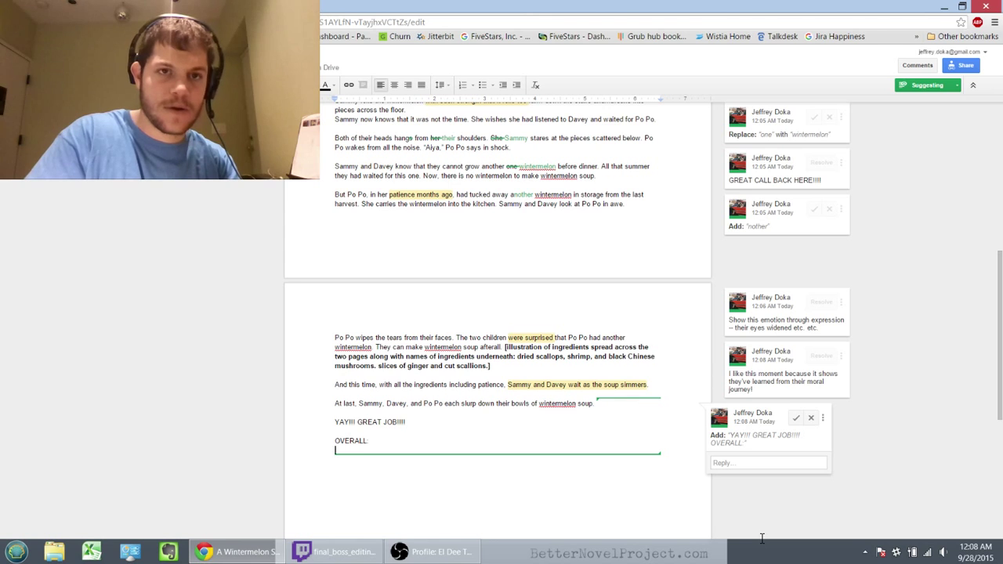
pyautogui.hotkey('ctrl', 'shift', '8')
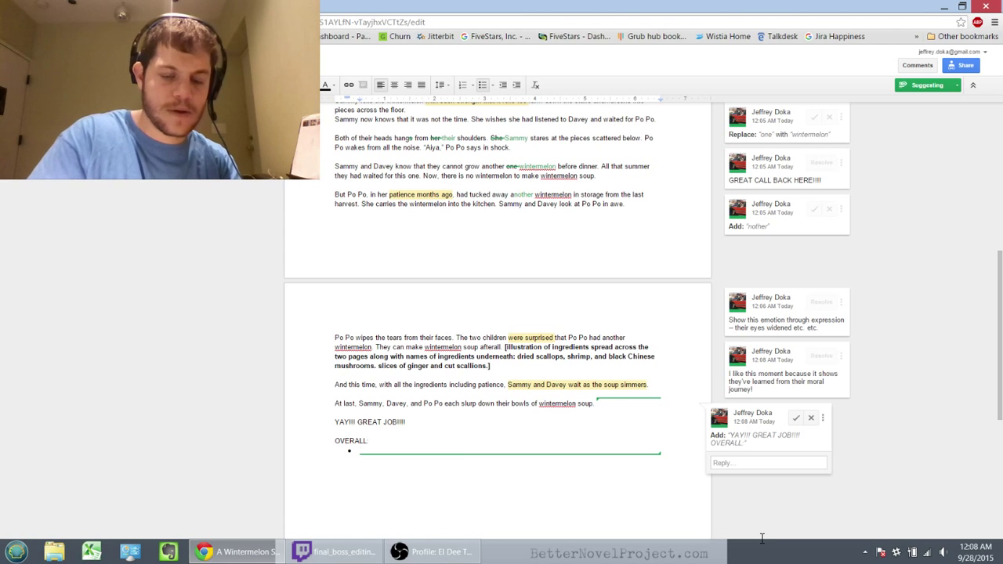
pyautogui.write('Good')
pyautogui.press('Return')
pyautogui.press('Tab')
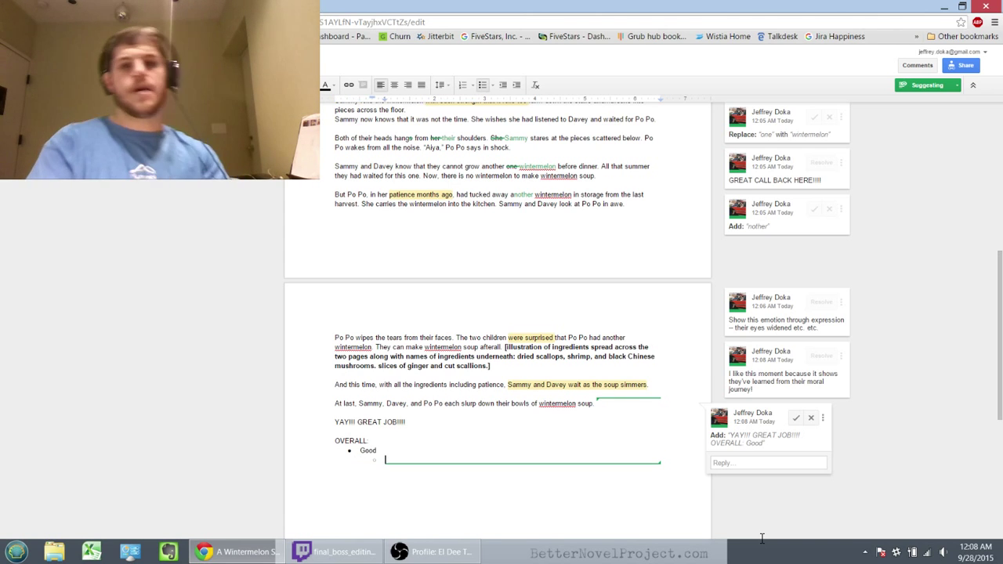
pyautogui.write('Theme ')
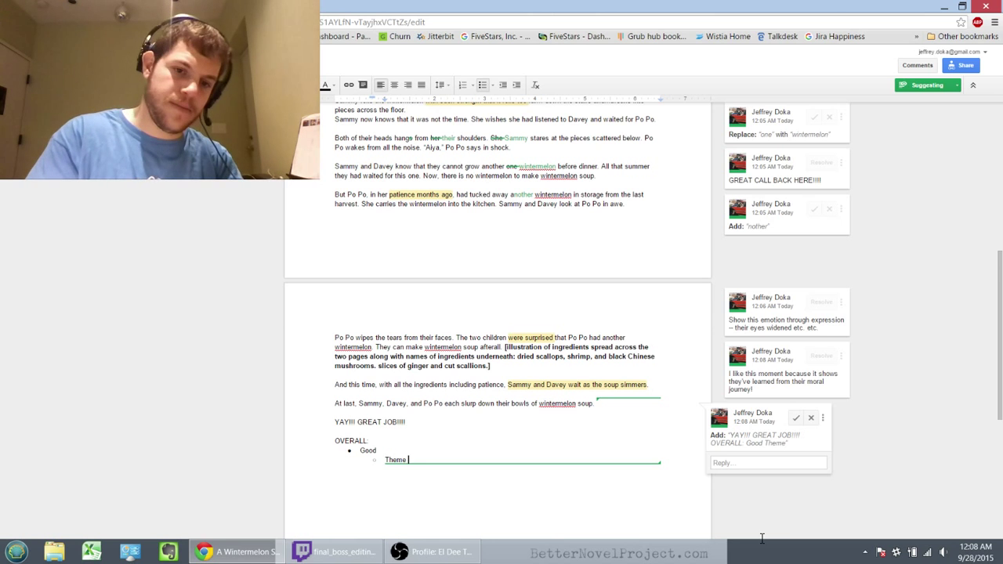
pyautogui.write('is on point -- really shp')
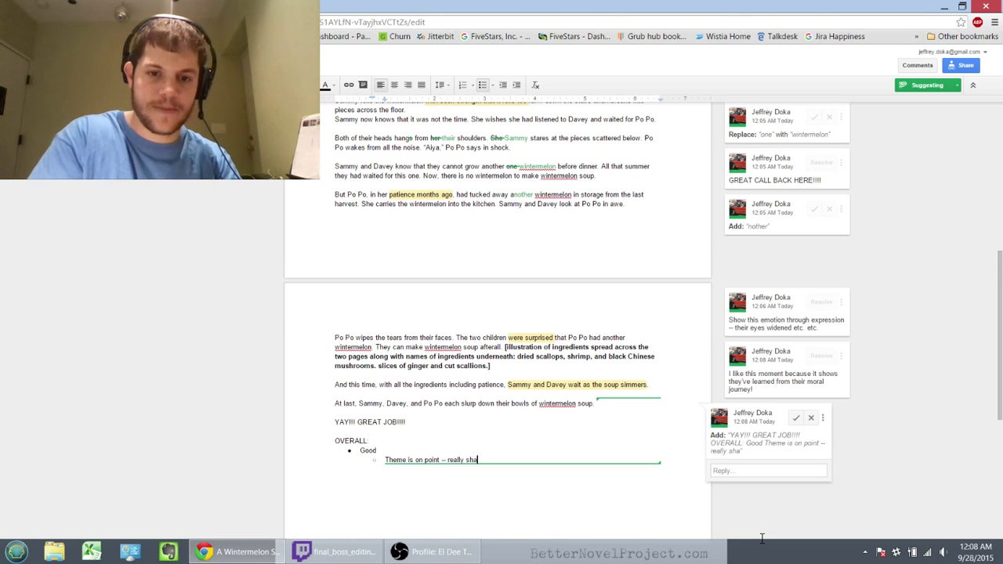
pyautogui.write('rp and cle')
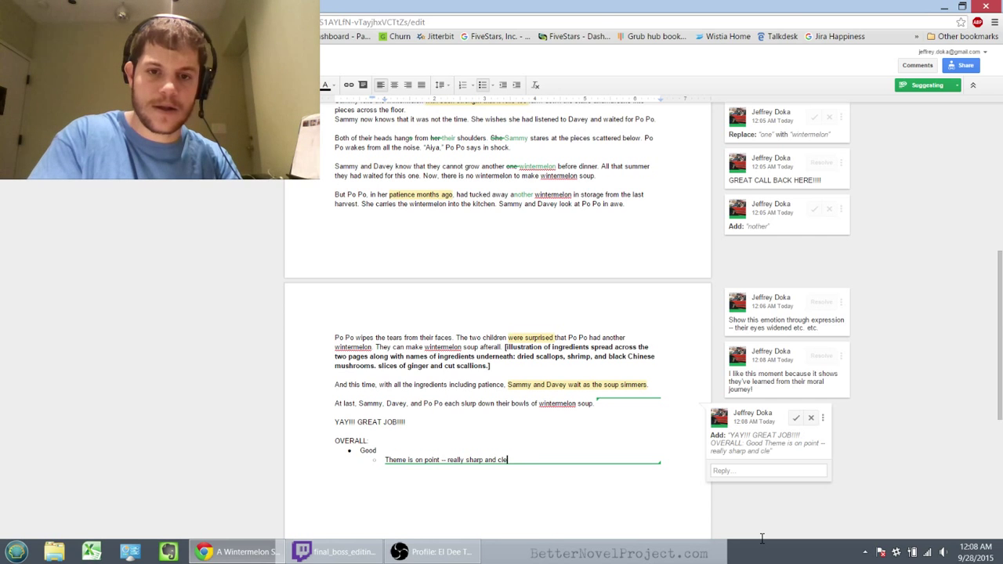
pyautogui.write('ar, and we see')
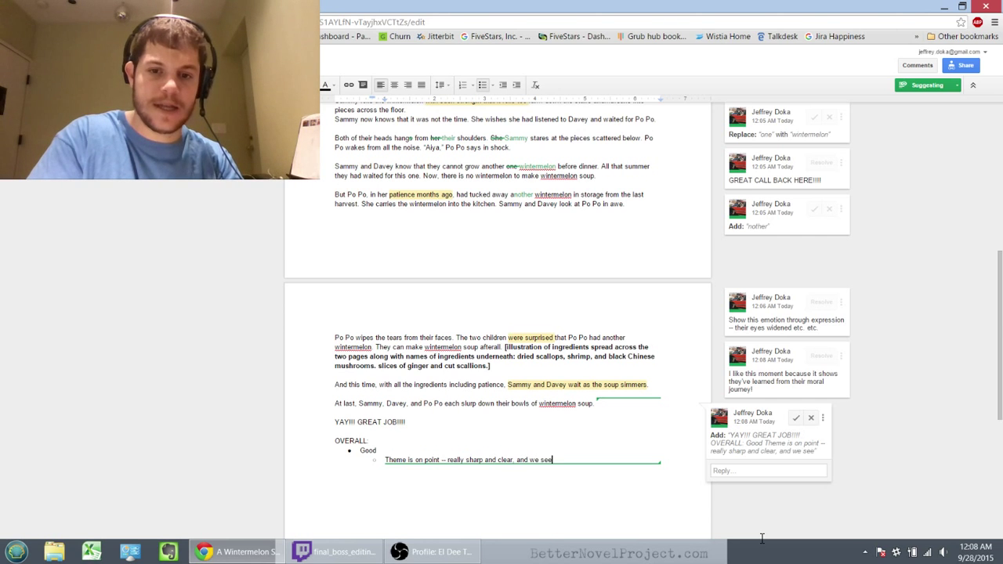
pyautogui.write(' that c')
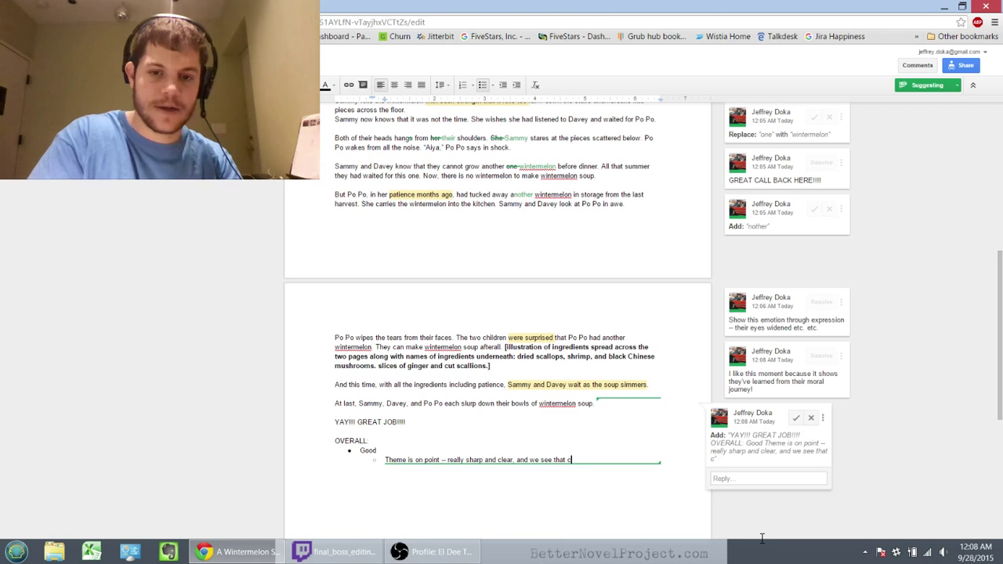
pyautogui.write('haracter change M')
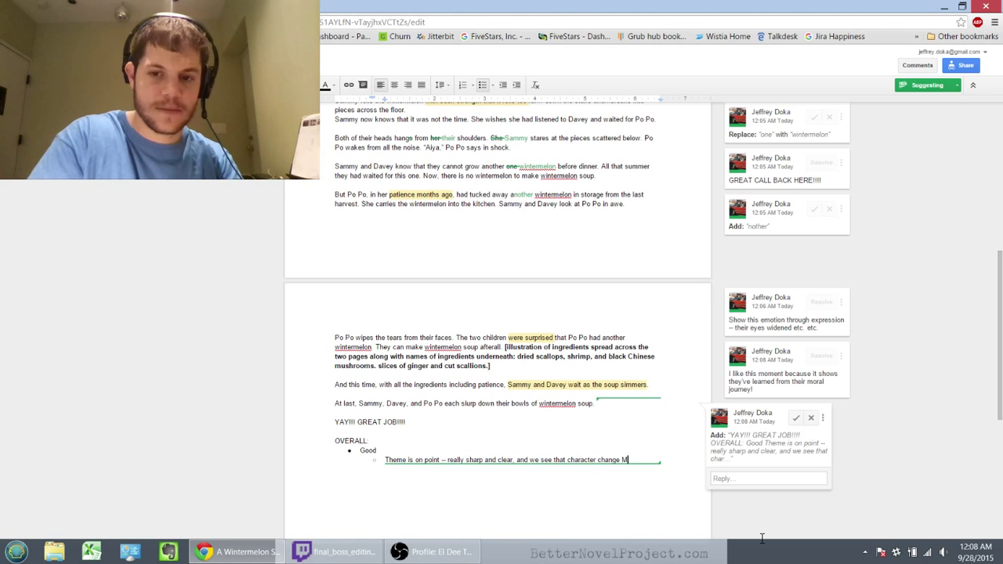
pyautogui.write('UCH better!')
pyautogui.press('Return')
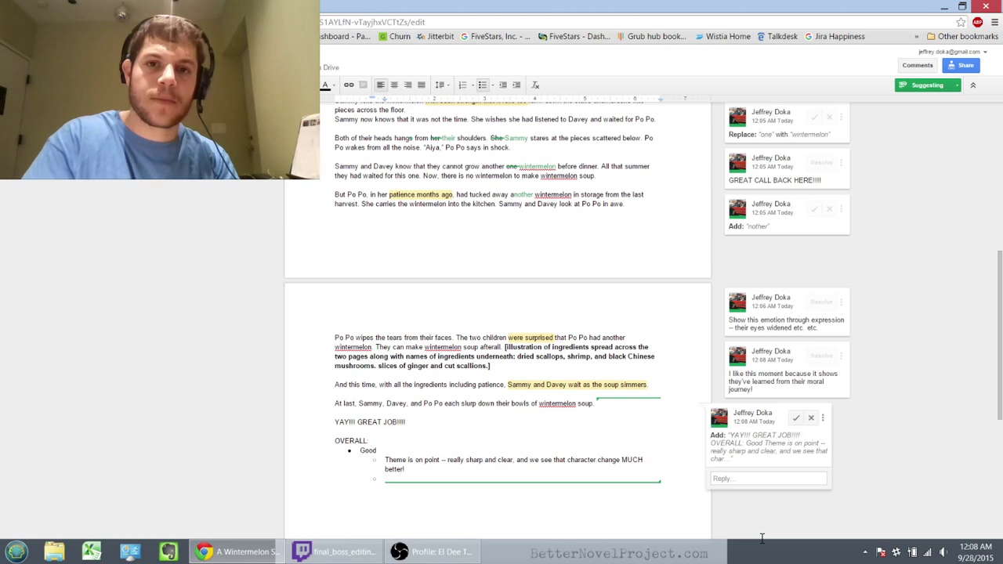
# Step: Add the sub-point 'I like the framing and flow of this story a LOT', then outdent to a new bullet
pyautogui.scroll(5, 762, 537)
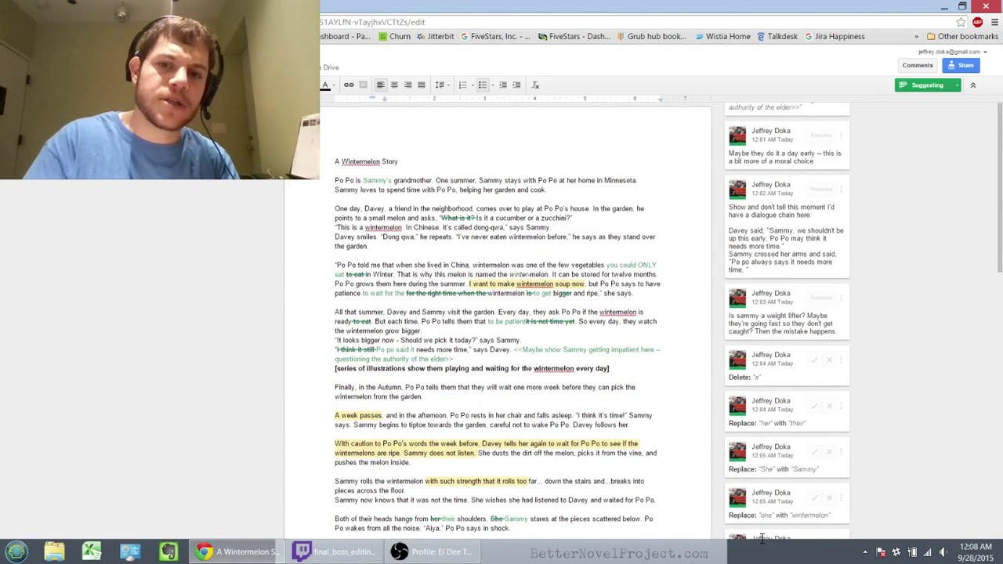
pyautogui.scroll(-3, 762, 538)
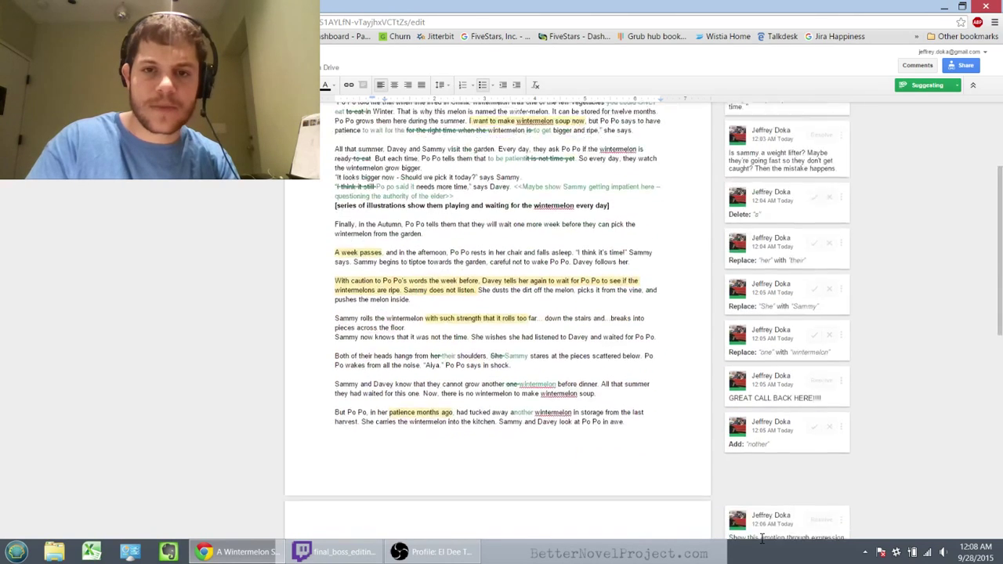
pyautogui.scroll(-1, 762, 538)
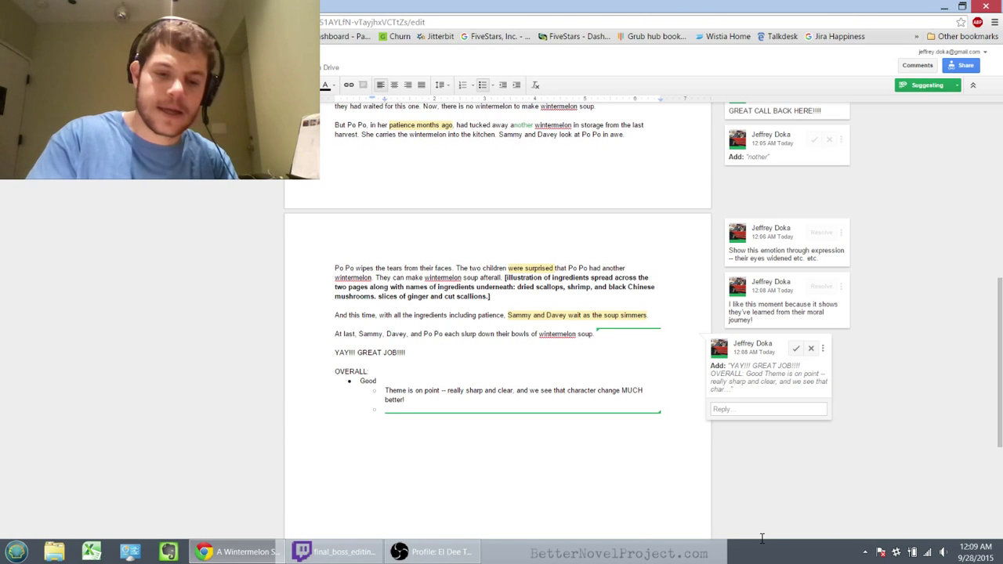
pyautogui.write('I li')
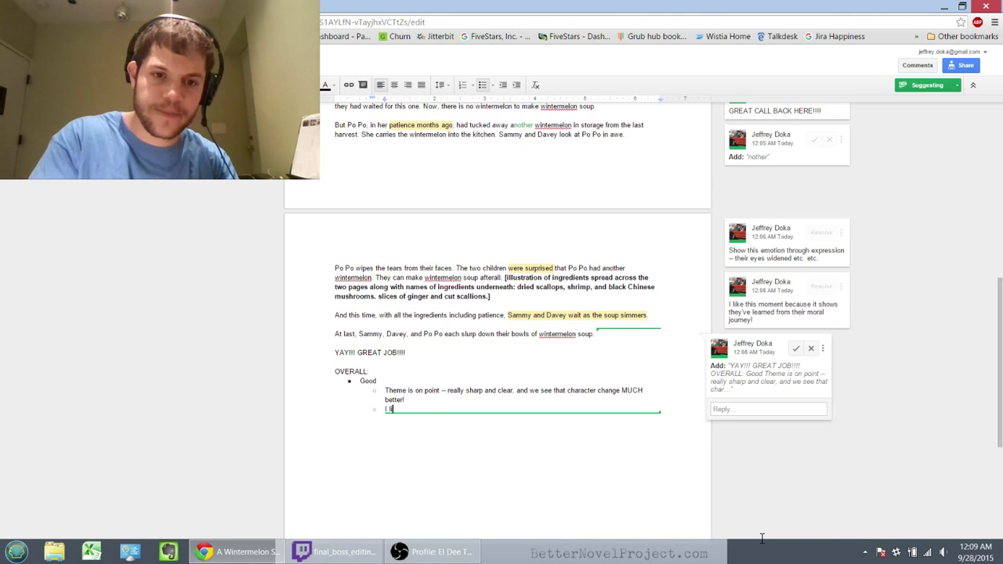
pyautogui.write('ke the framing and')
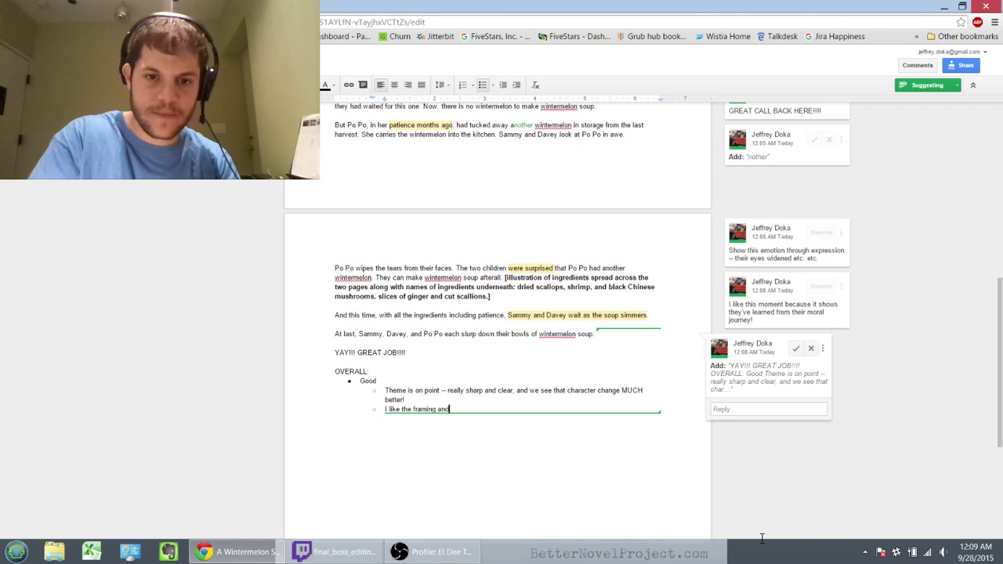
pyautogui.write(' flow of this story ')
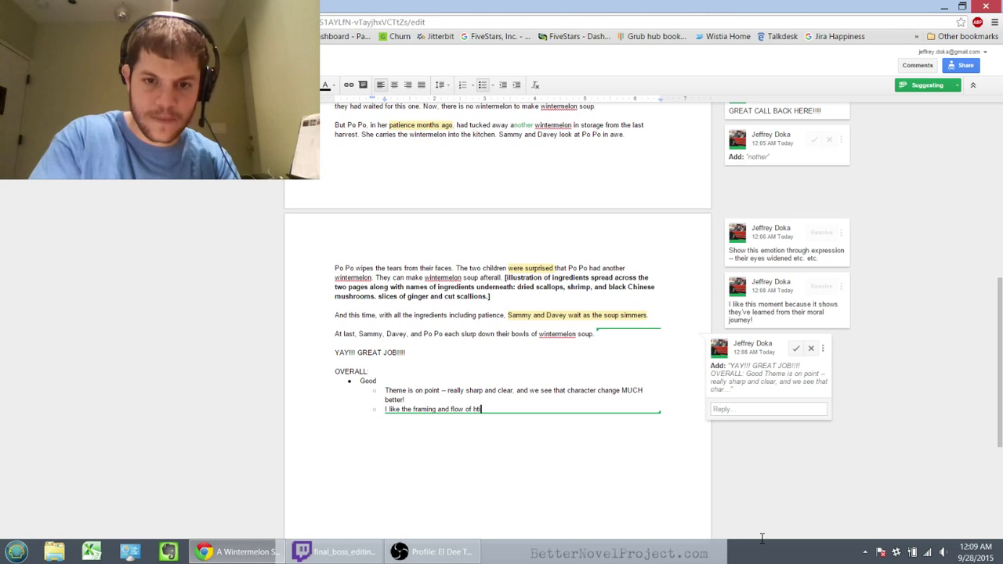
pyautogui.write('a L')
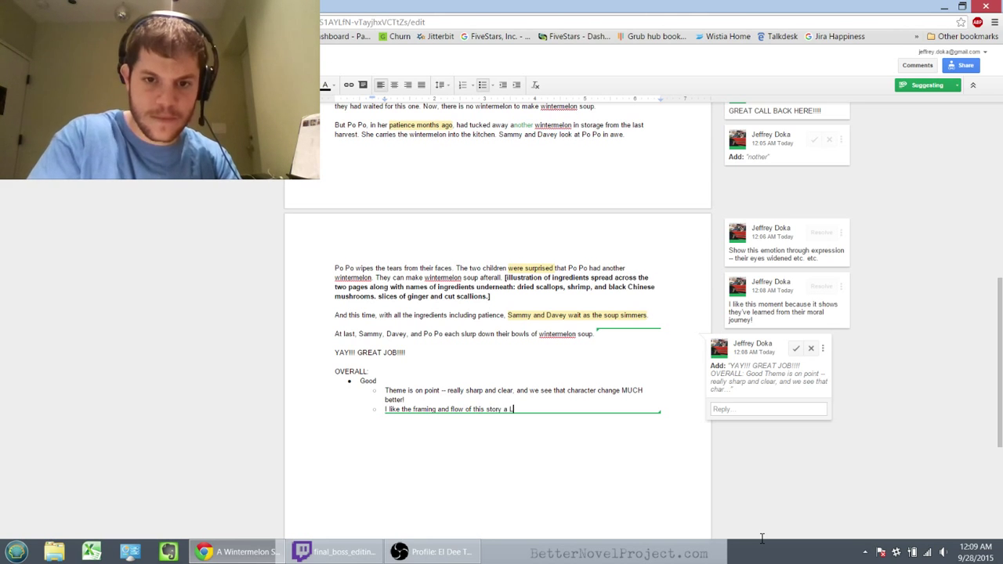
pyautogui.write('OT')
pyautogui.press('Return')
pyautogui.hotkey('shift', 'Tab')
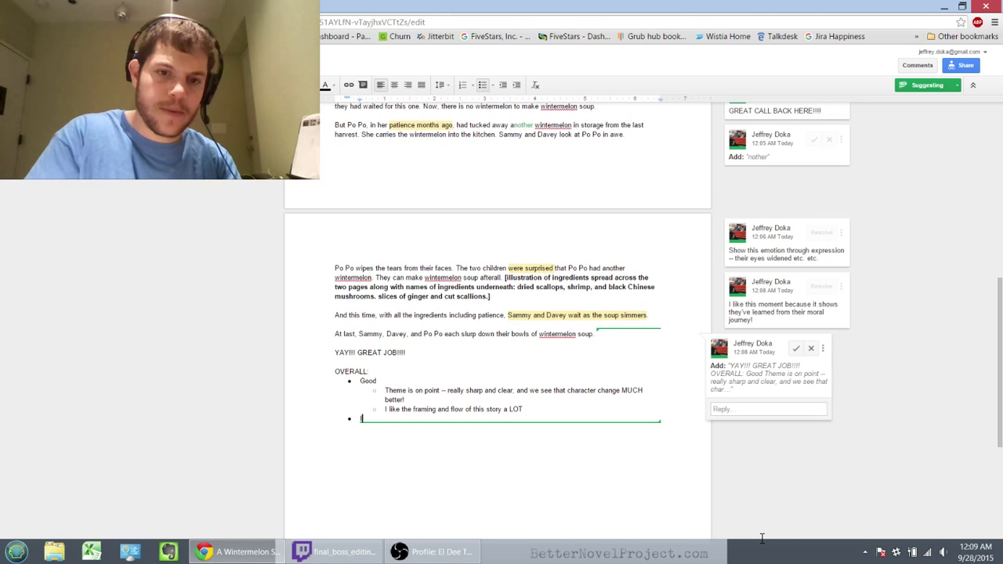
# Step: Add an 'Improve' bullet with a show / don't tell sub-point against jumping into narrative summary
pyautogui.write('Impr')
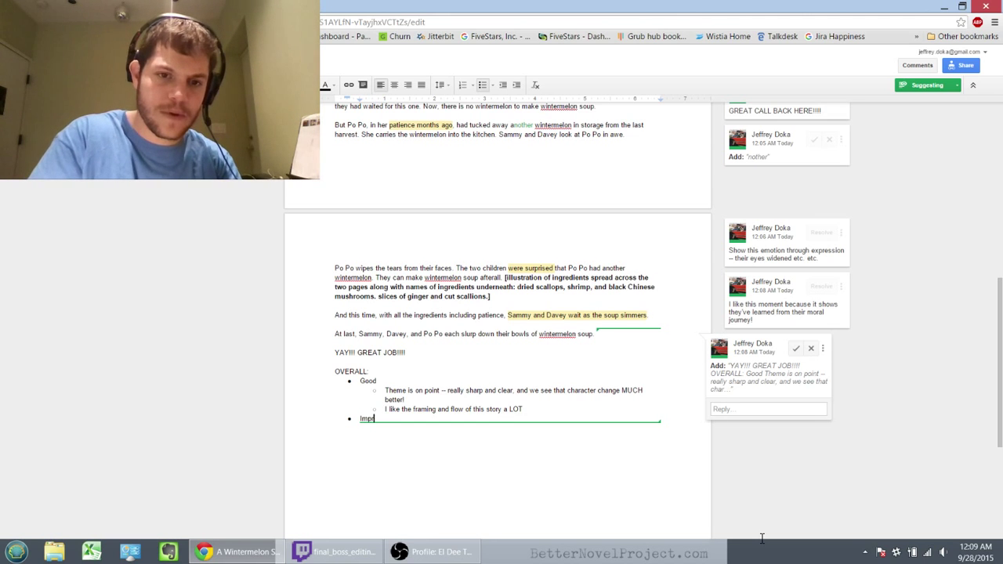
pyautogui.write('ove')
pyautogui.press('Return')
pyautogui.press('Tab')
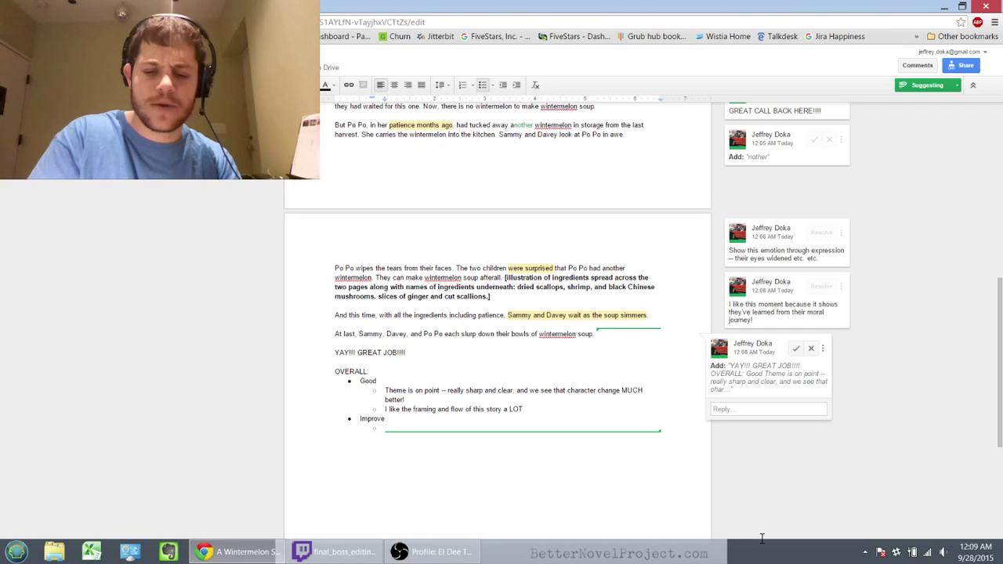
pyautogui.write('Show /')
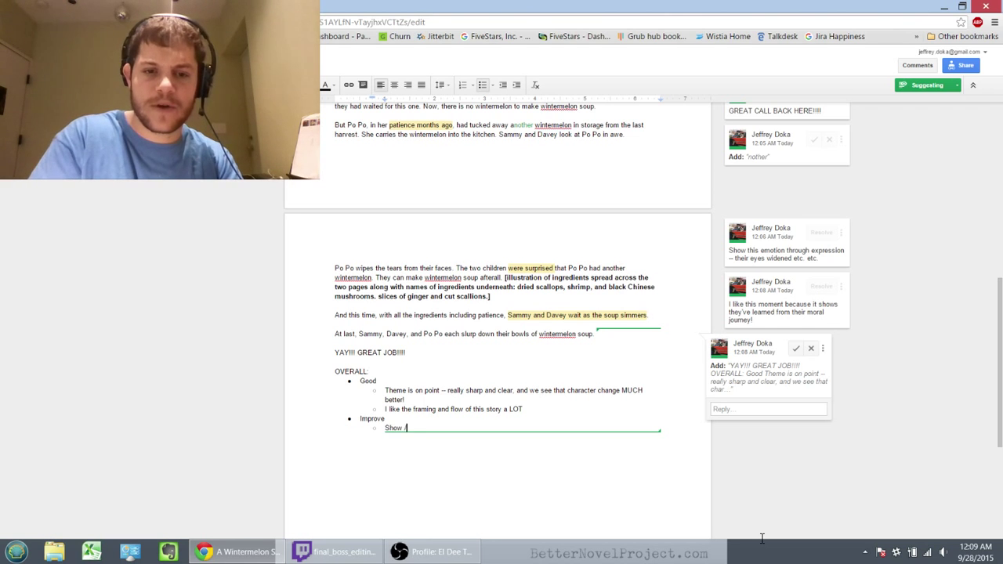
pyautogui.write(" don't gell")
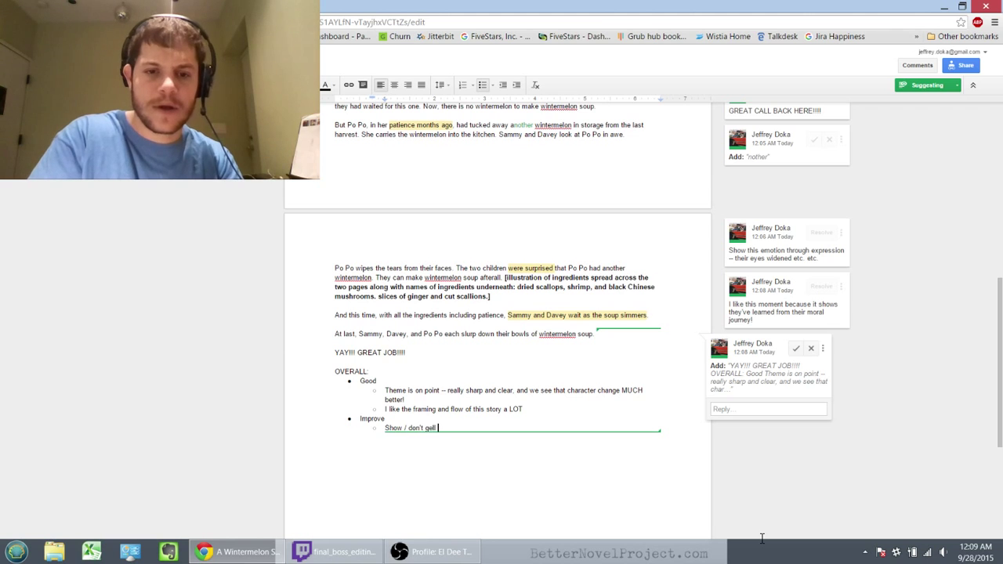
pyautogui.press('BackSpace')
pyautogui.press('BackSpace')
pyautogui.press('BackSpace')
pyautogui.press('BackSpace')
pyautogui.write('tell -- there')
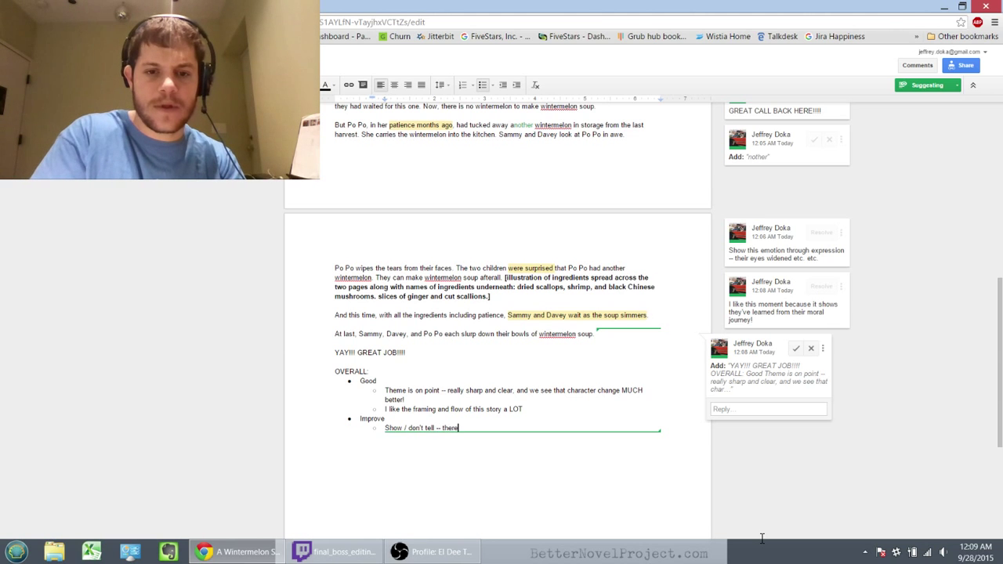
pyautogui.write(' are a f')
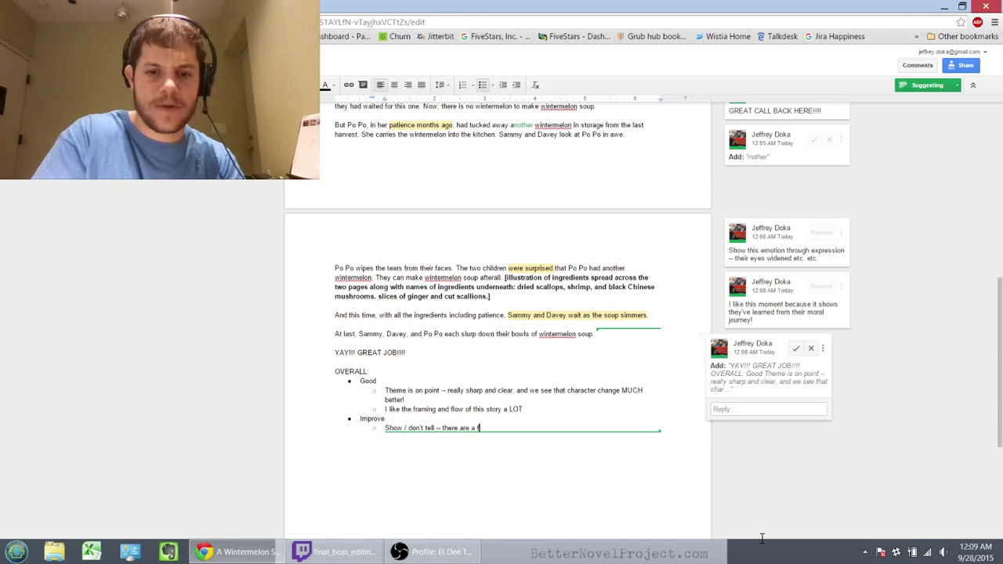
pyautogui.write('ew moments wer')
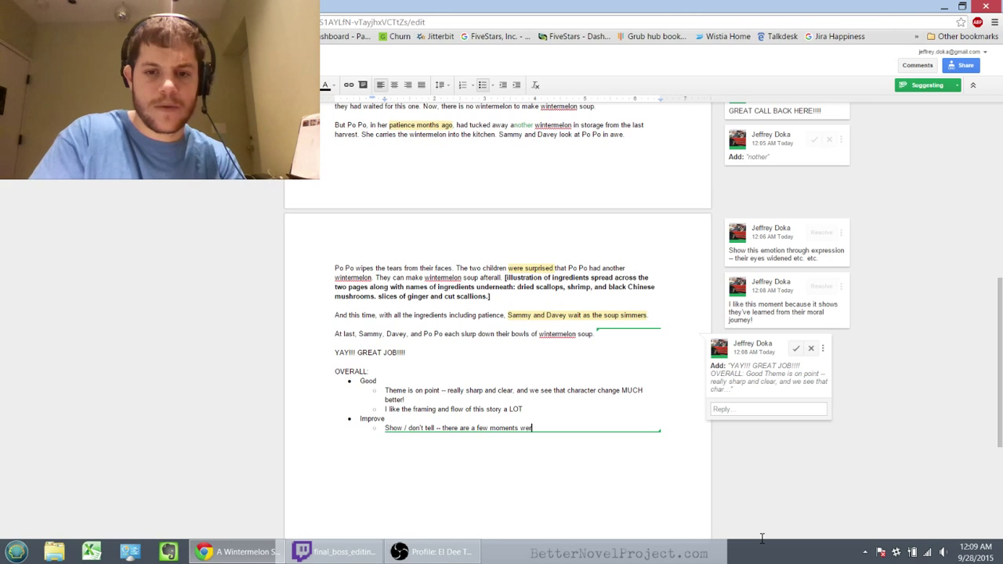
pyautogui.write("e we're to")
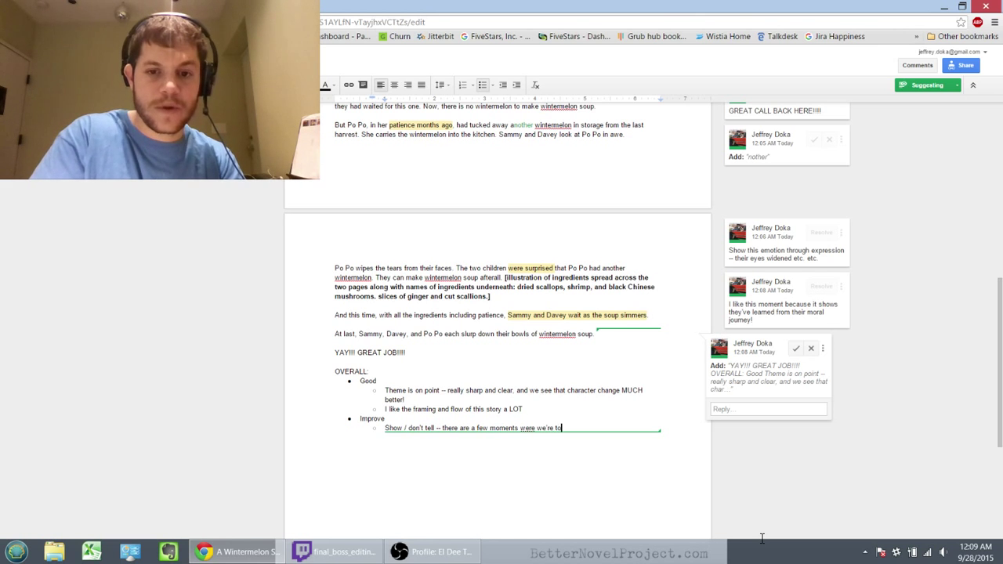
pyautogui.write('ld something h')
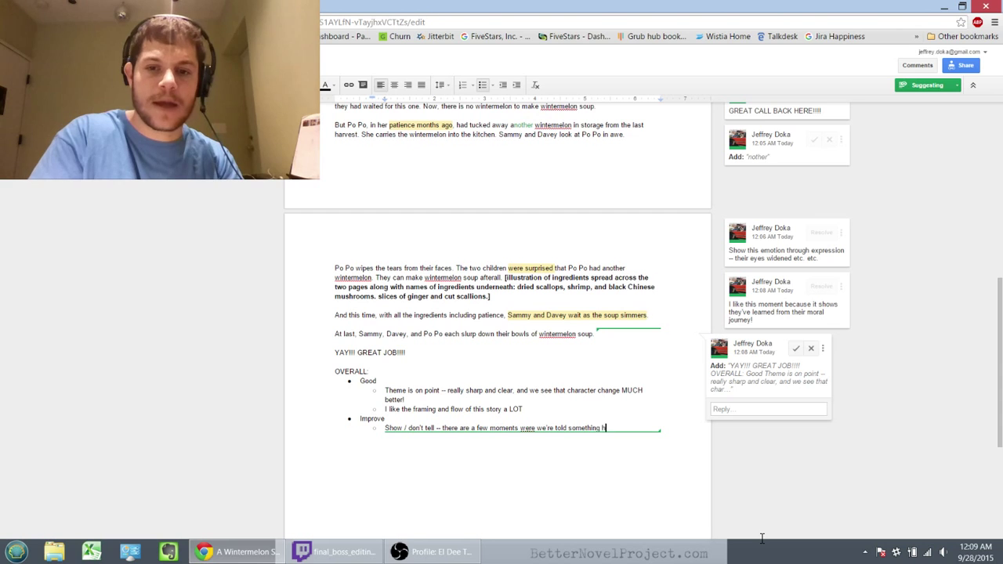
pyautogui.write("appened, I'd")
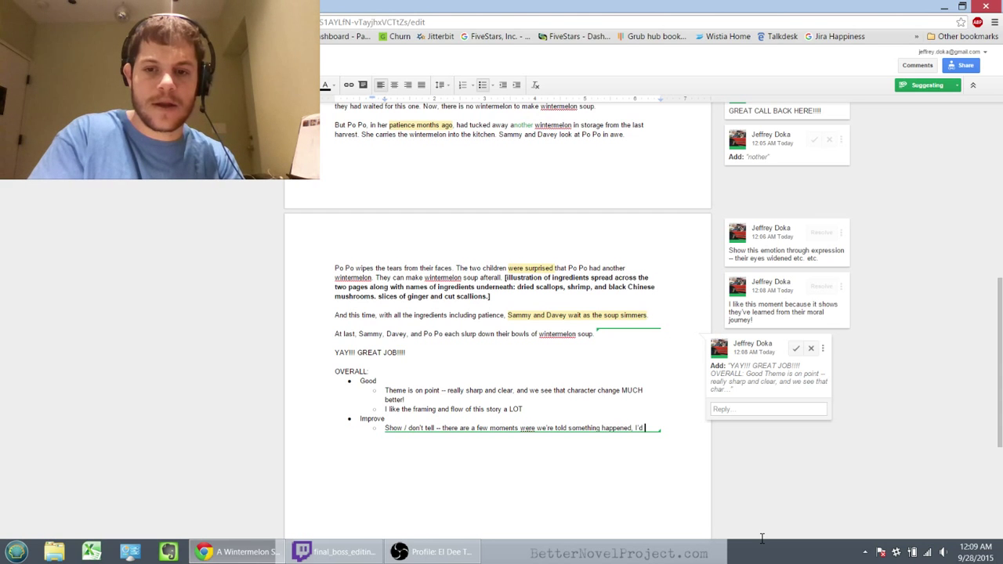
pyautogui.write(' avoid jump')
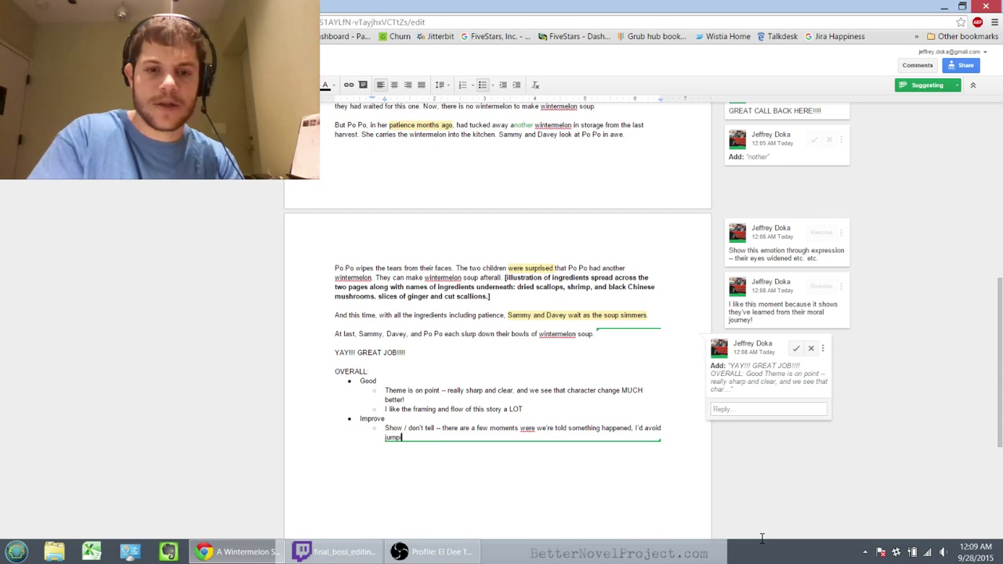
pyautogui.write('ing out of the s')
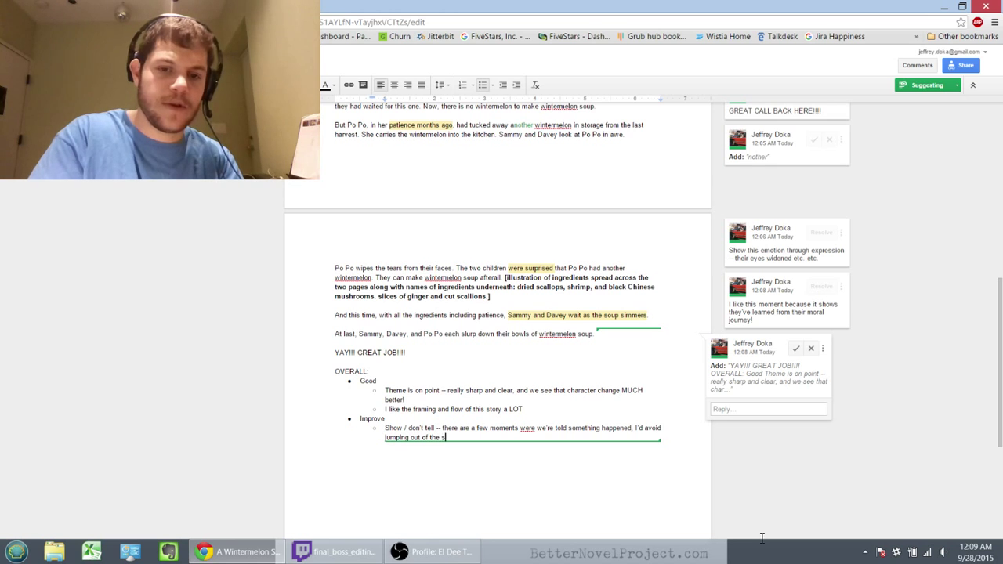
pyautogui.write('cene into nar')
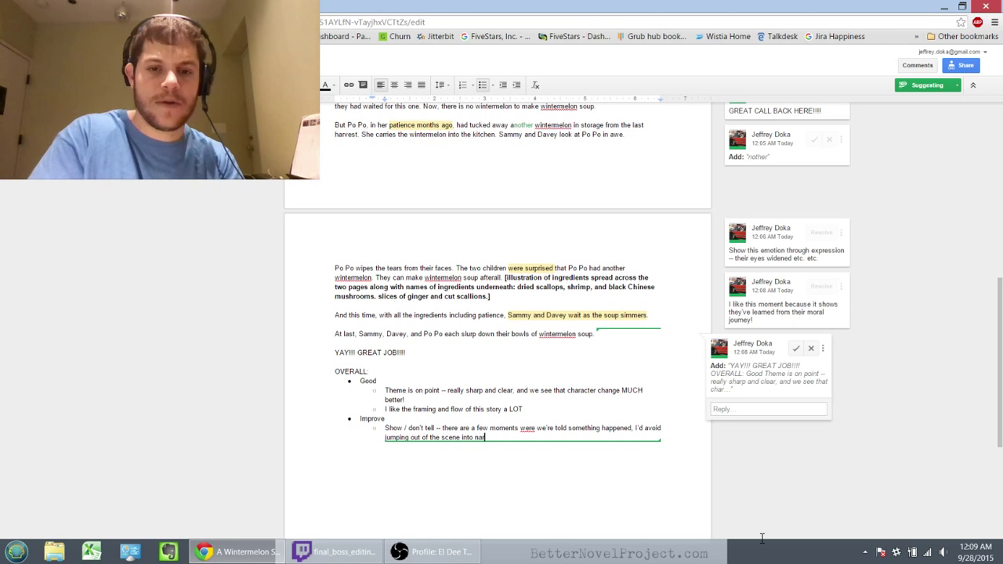
pyautogui.write('rative summary u')
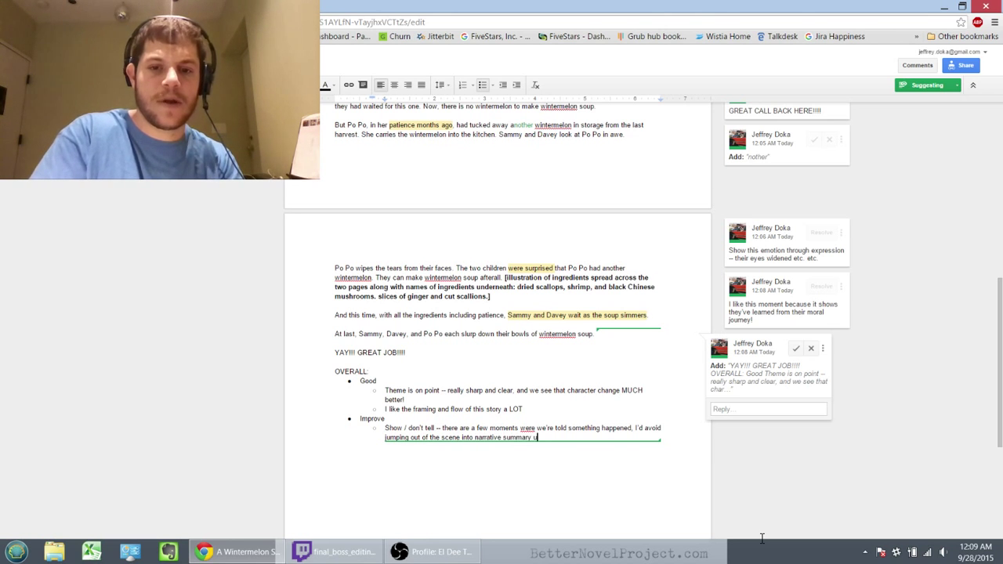
pyautogui.write('nless there are no ')
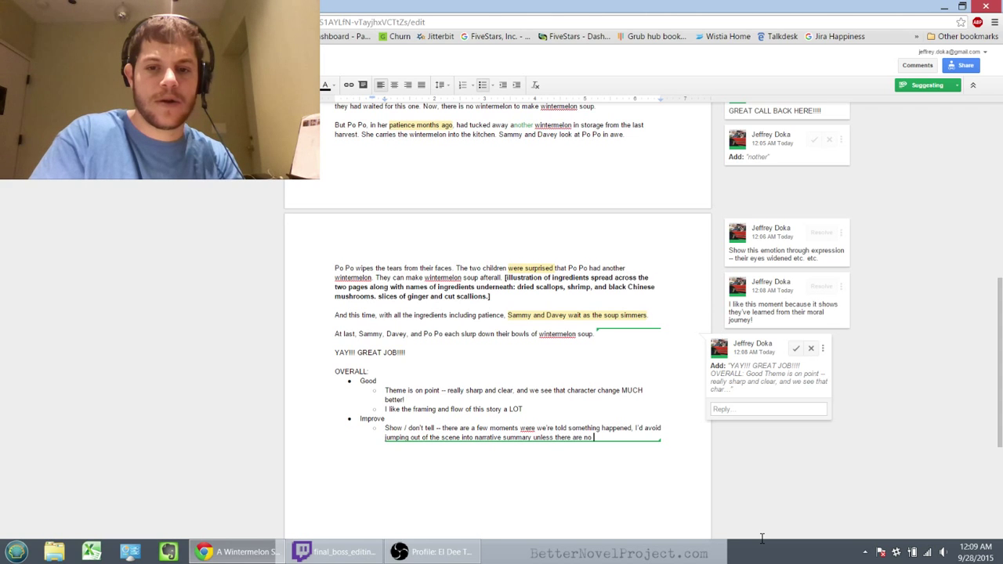
pyautogui.write('other options')
pyautogui.press('Return')
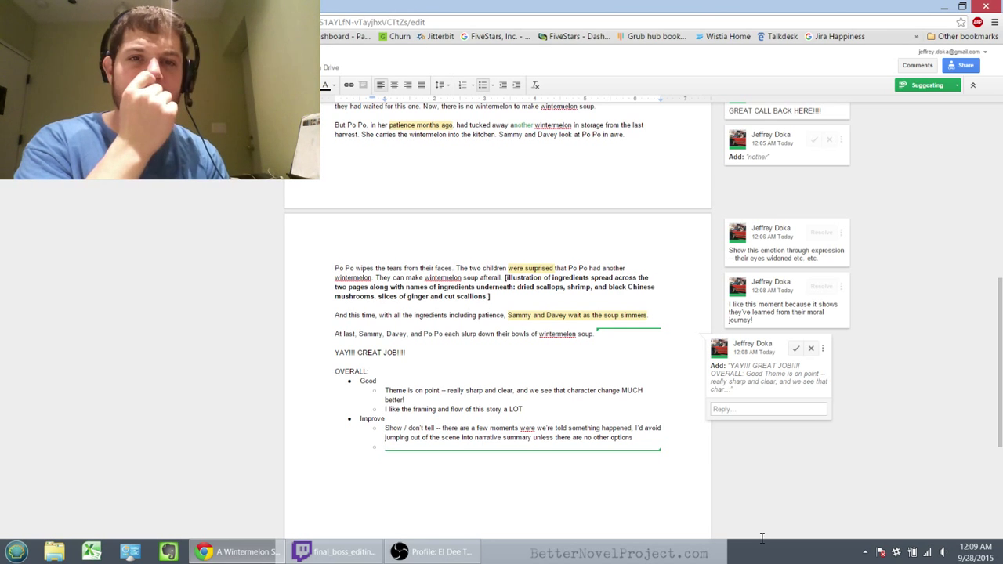
# Step: Add an Improve sub-point suggesting the day before for the morning wintermelon sneak
pyautogui.scroll(4, 762, 539)
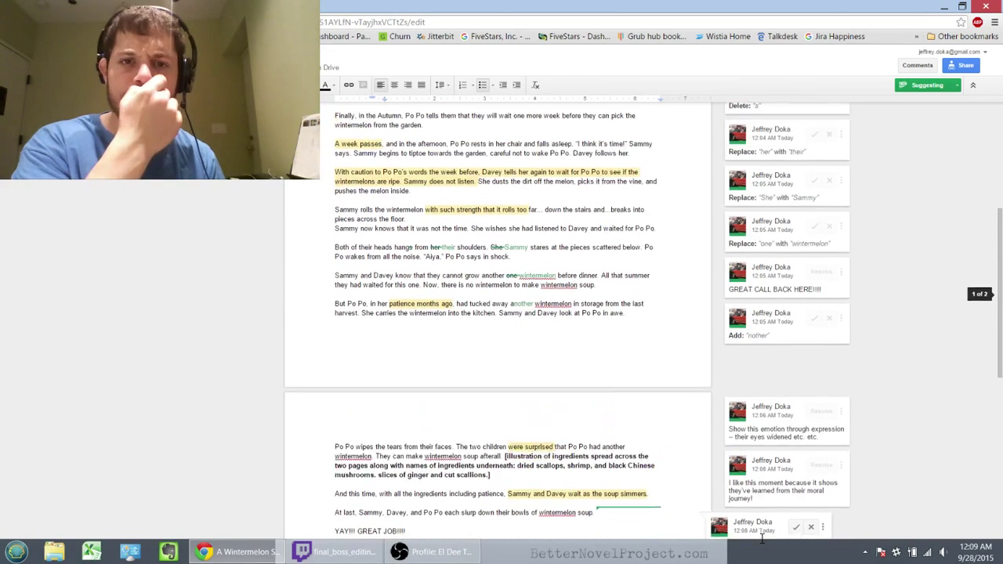
pyautogui.scroll(3, 762, 539)
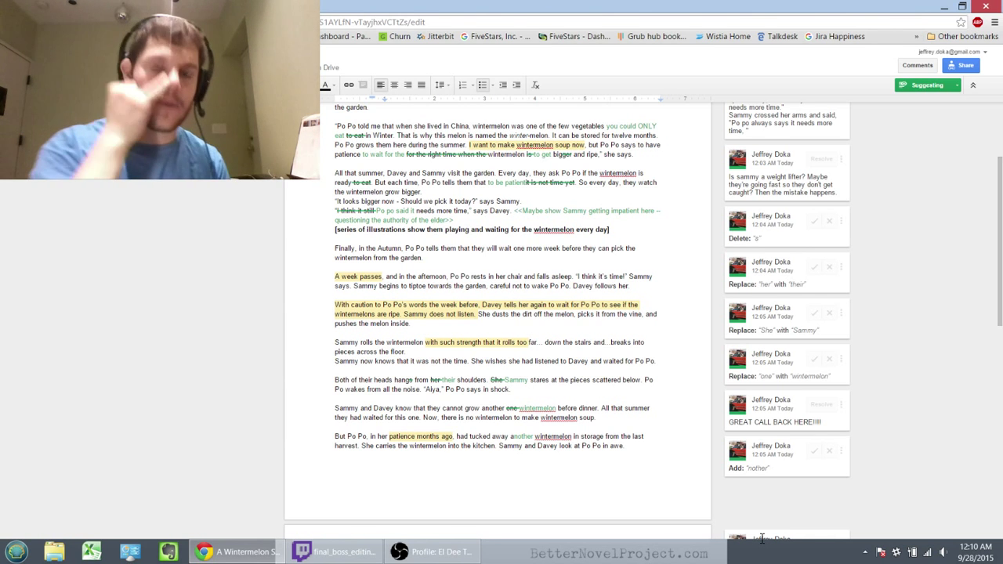
pyautogui.scroll(-5, 762, 538)
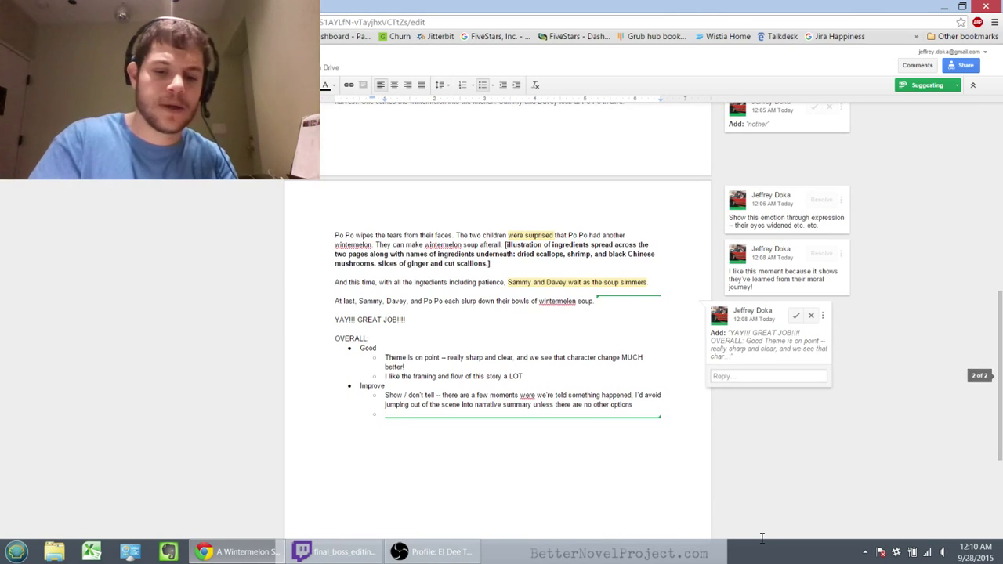
pyautogui.write('For the ')
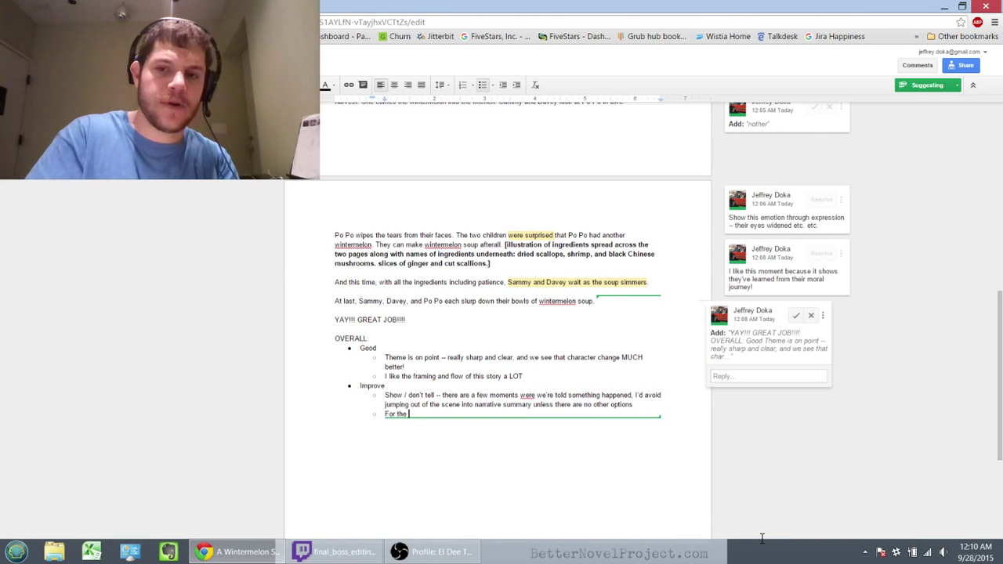
pyautogui.write('mor')
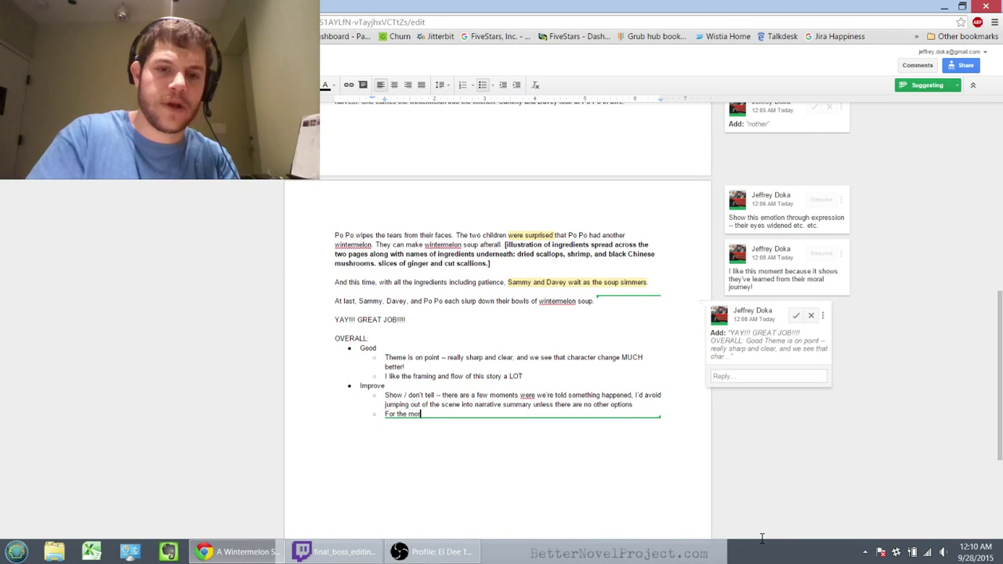
pyautogui.write('ning sneak for')
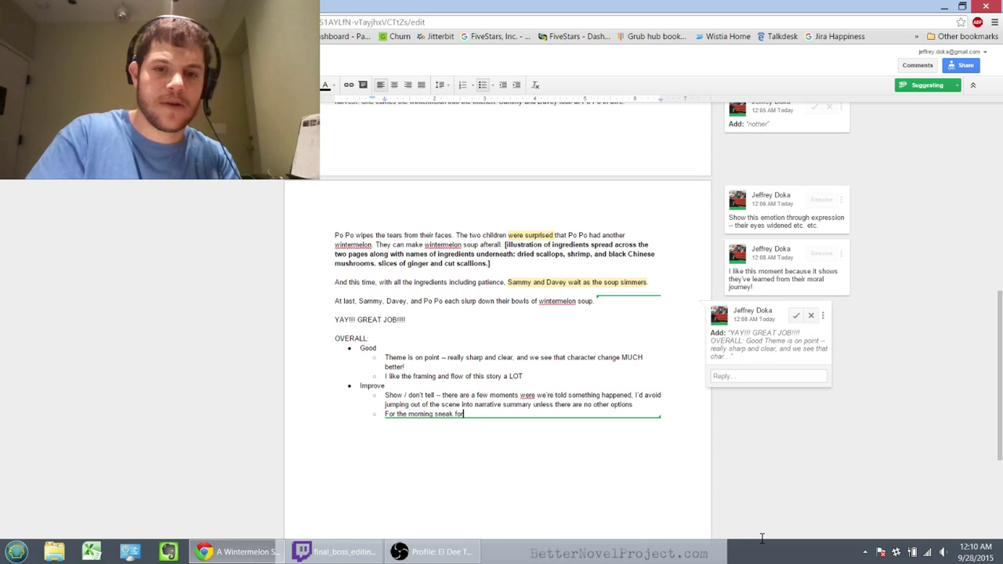
pyautogui.write(' the winterm')
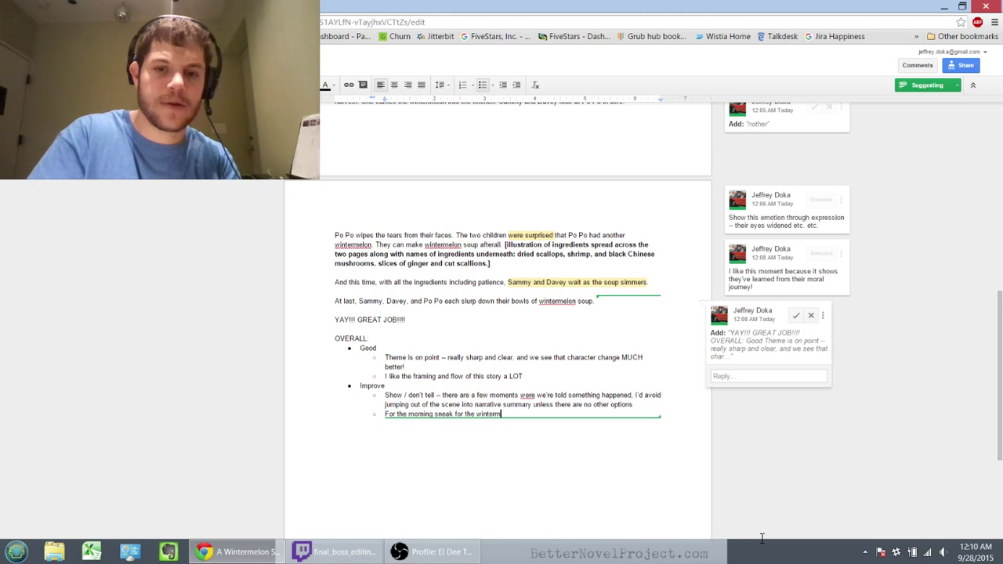
pyautogui.write("elon. I'd almo")
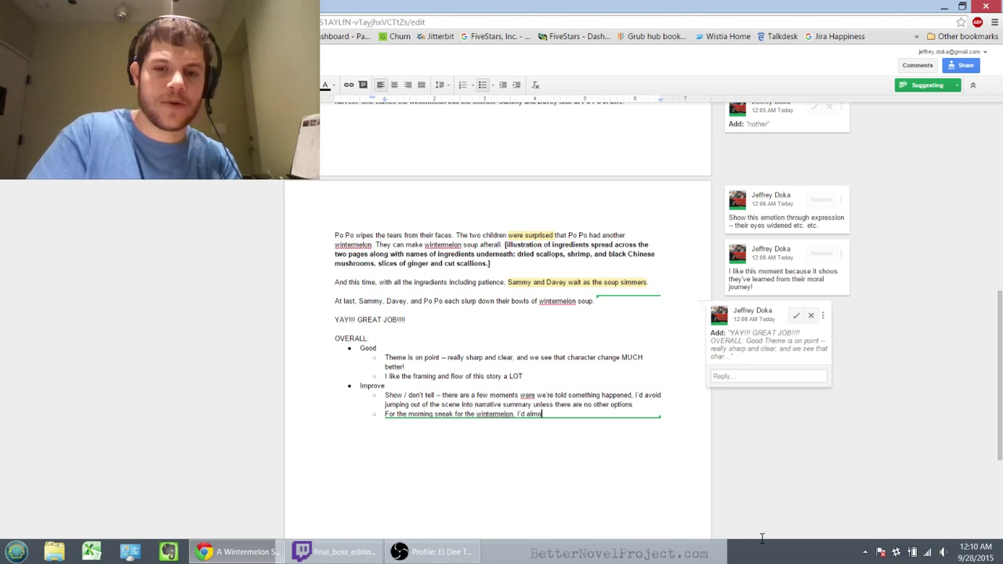
pyautogui.write('st consider the day b')
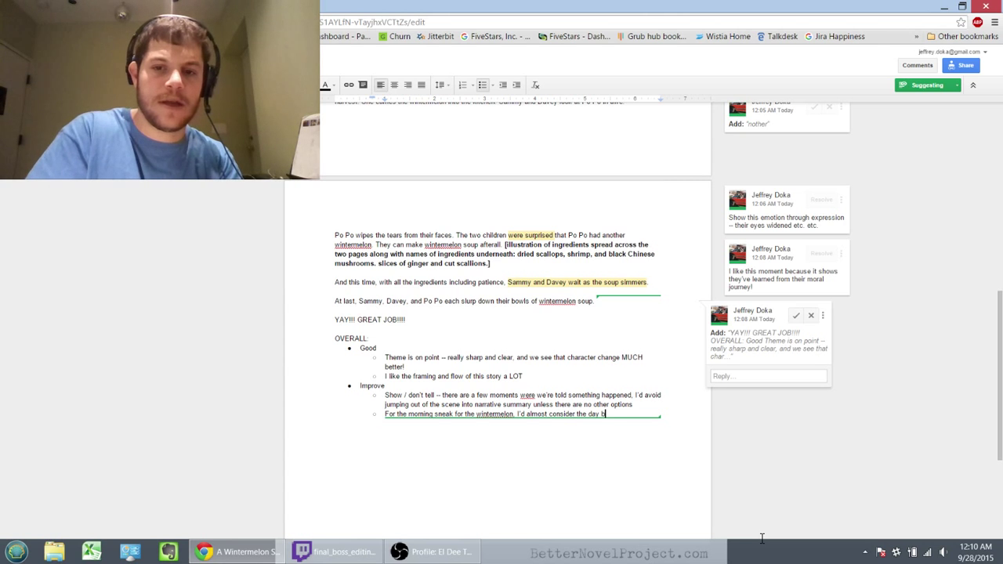
pyautogui.write('efore because')
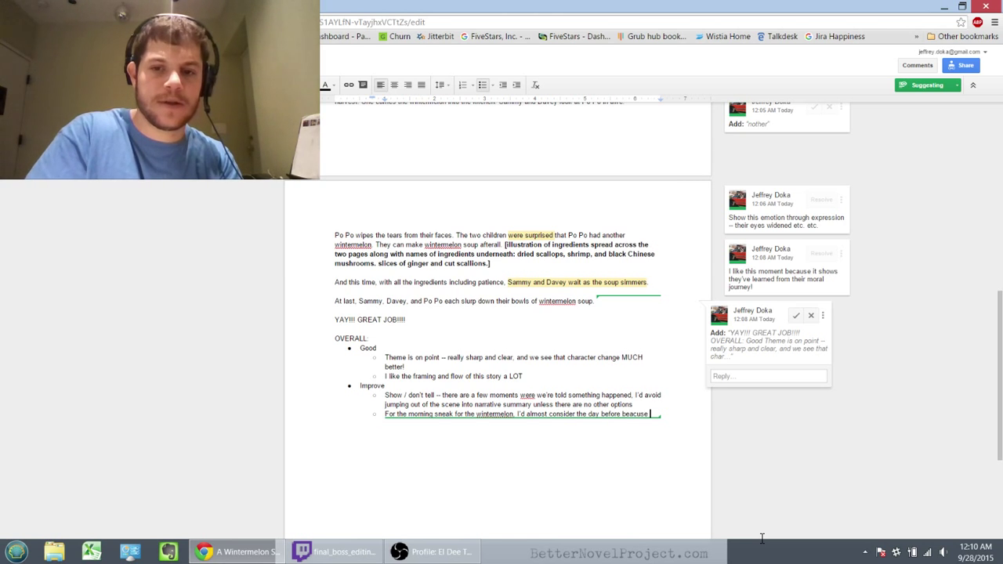
pyautogui.write(' the')
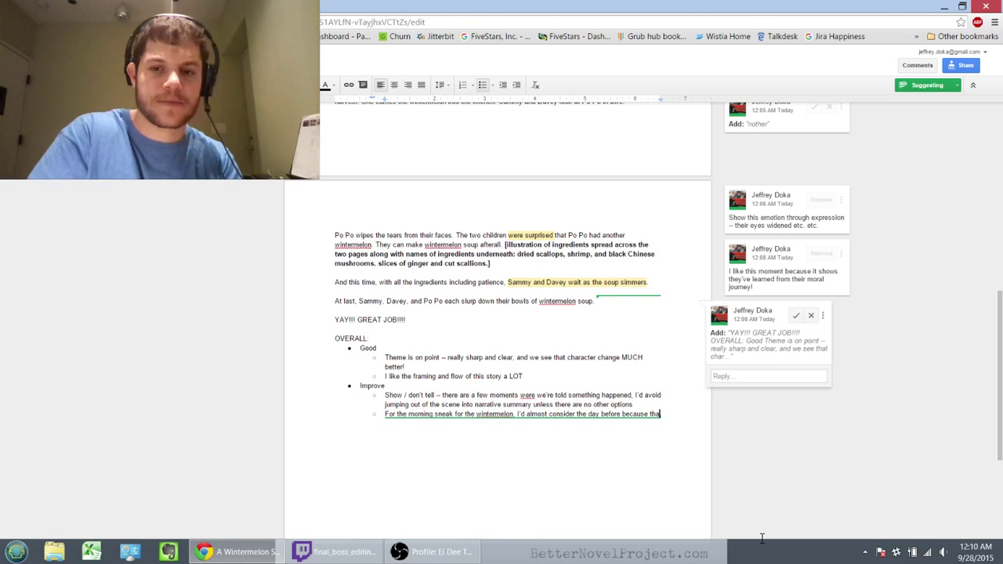
pyautogui.write("t's a clearer ")
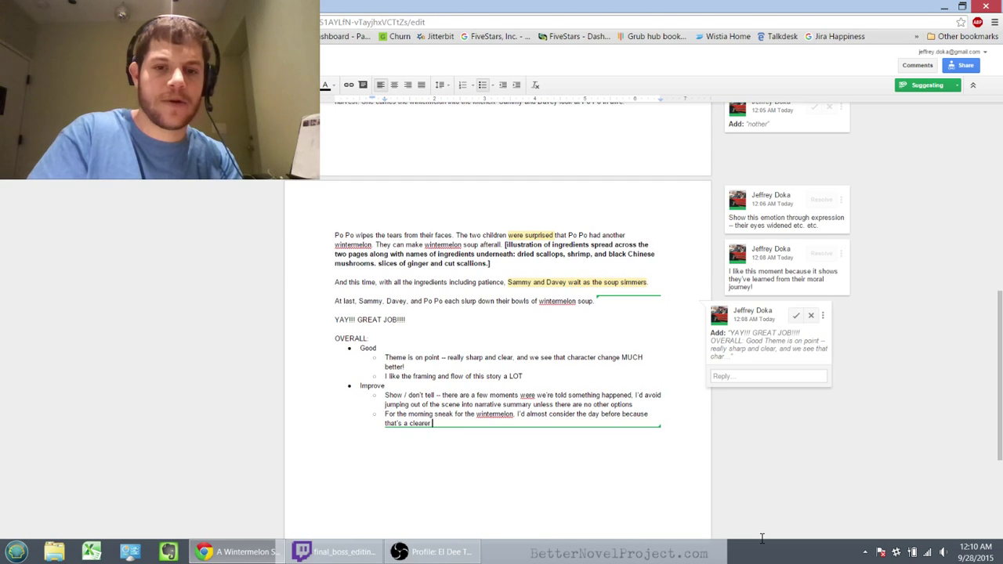
pyautogui.write('moral disct')
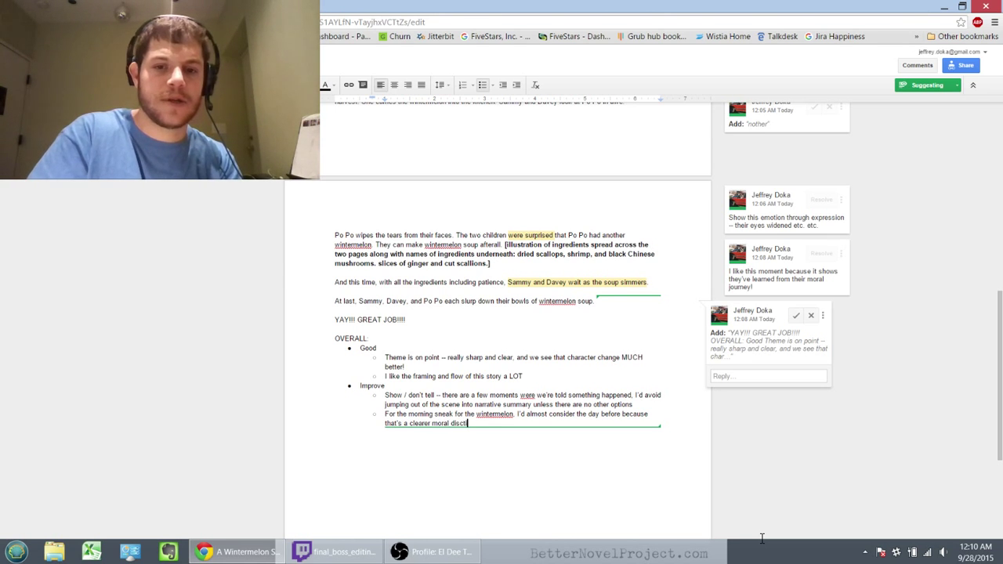
pyautogui.write('inction -- or ')
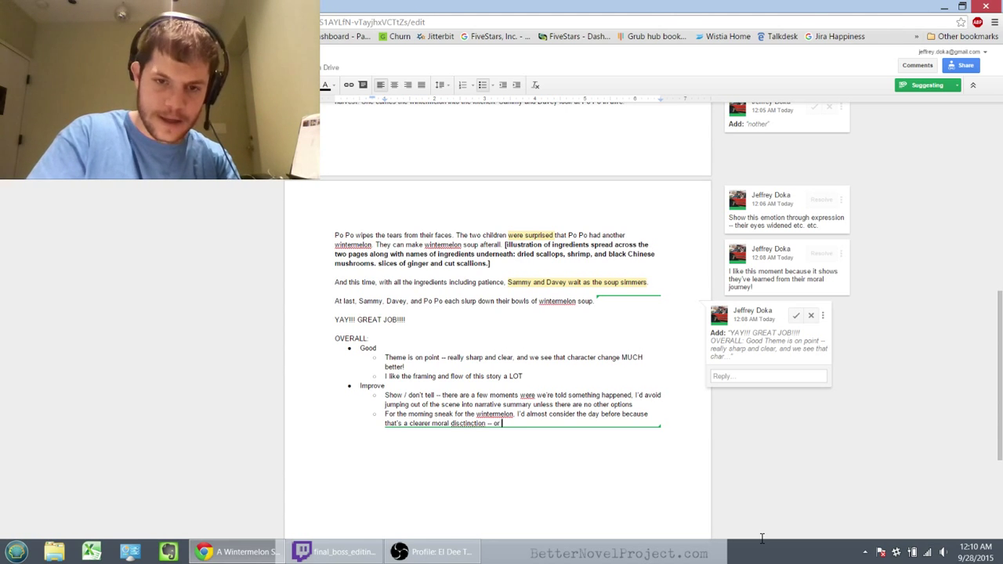
pyautogui.write('at least highligh')
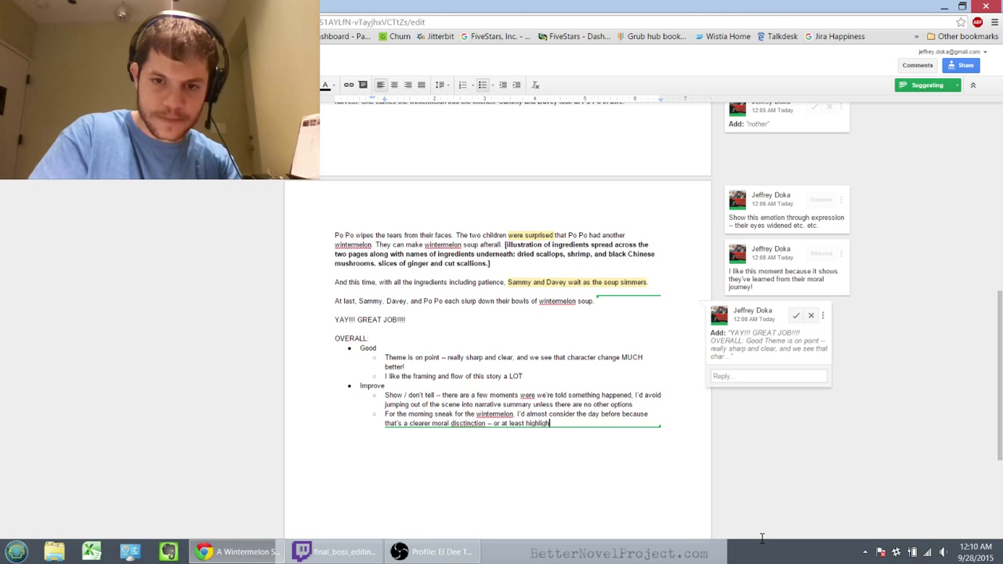
pyautogui.write('t that more in th')
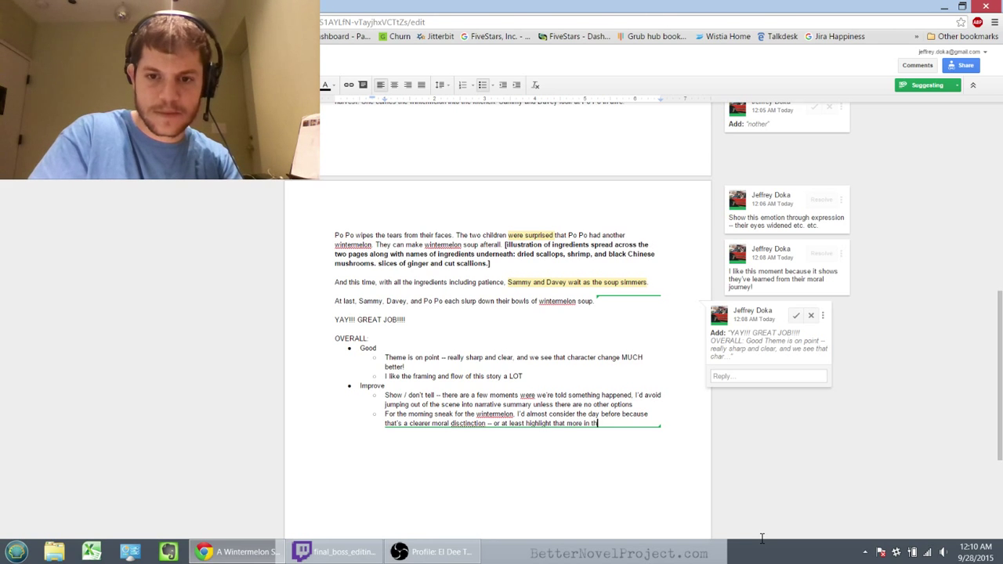
pyautogui.write('e dialogue')
pyautogui.press('Return')
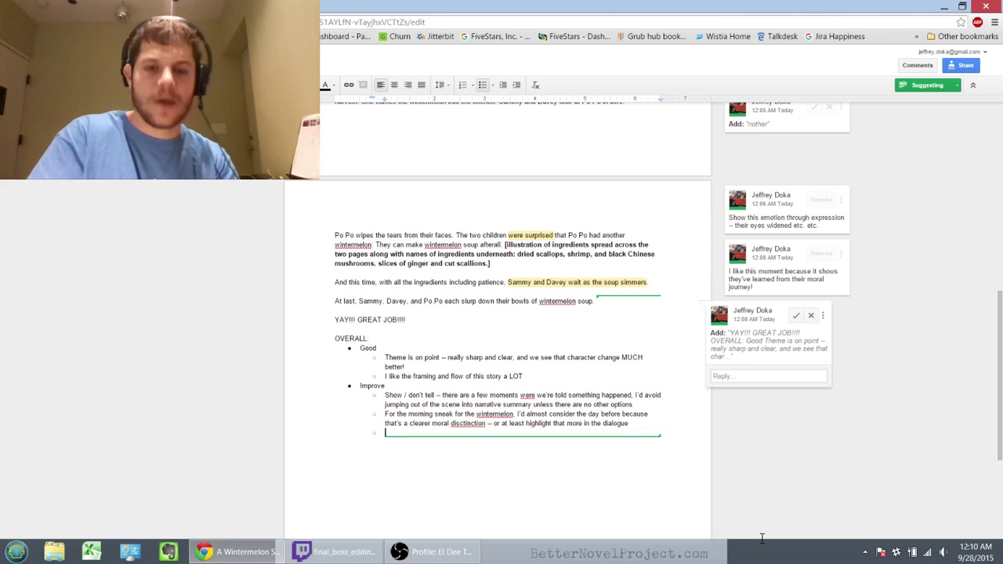
pyautogui.hotkey('alt', 'Tab')
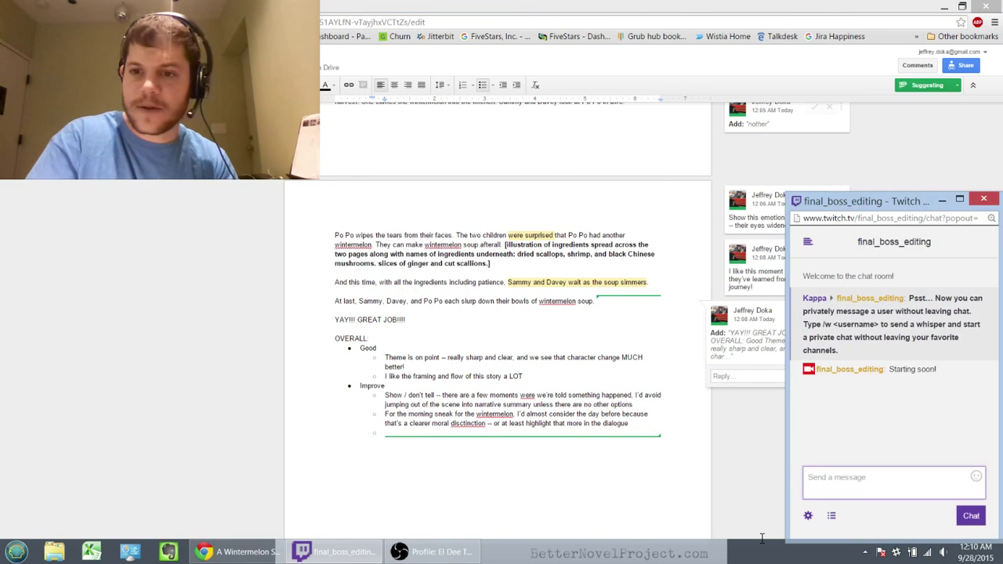
pyautogui.hotkey('alt', 'Tab')
pyautogui.scroll(3, 761, 538)
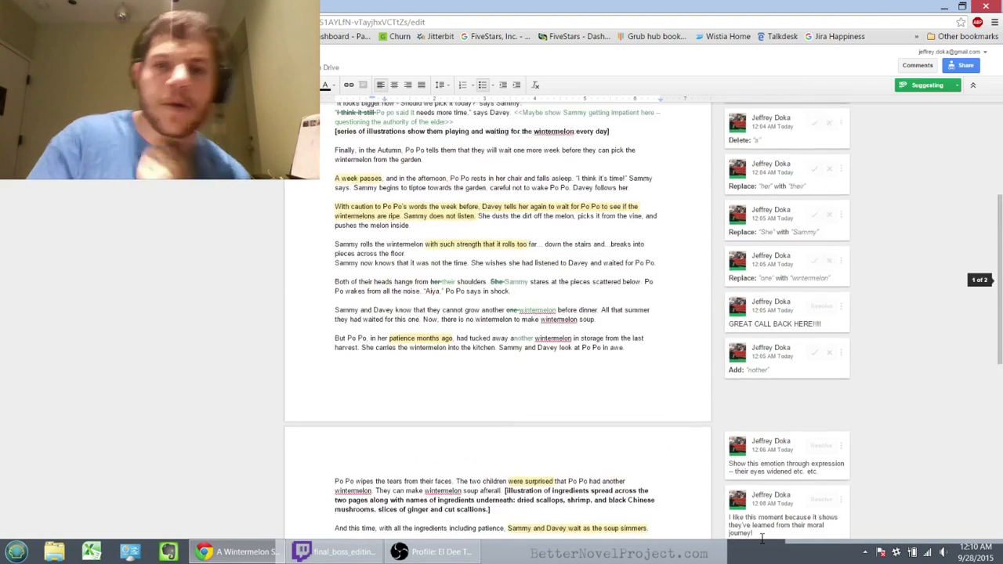
pyautogui.scroll(3, 762, 537)
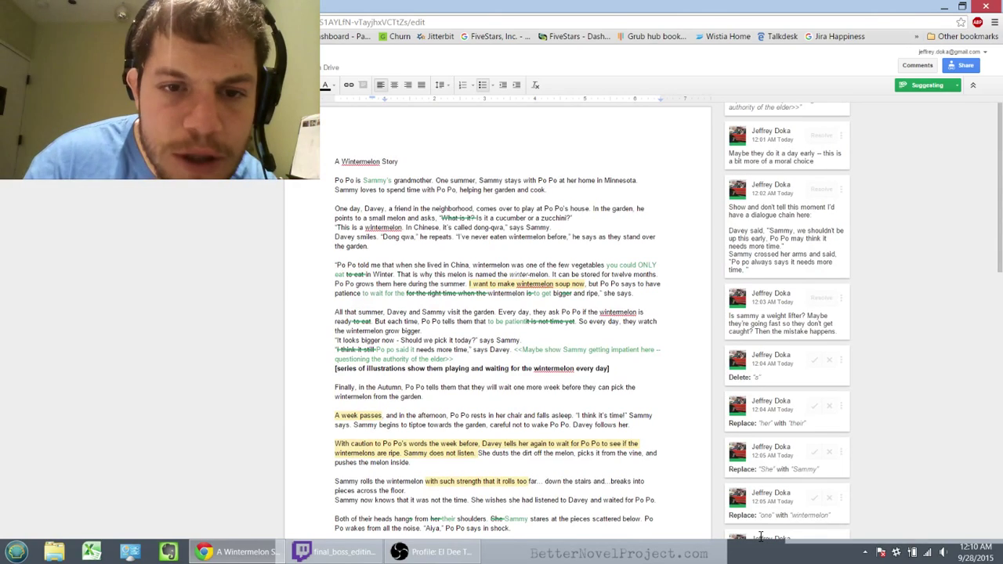
pyautogui.scroll(-5, 760, 536)
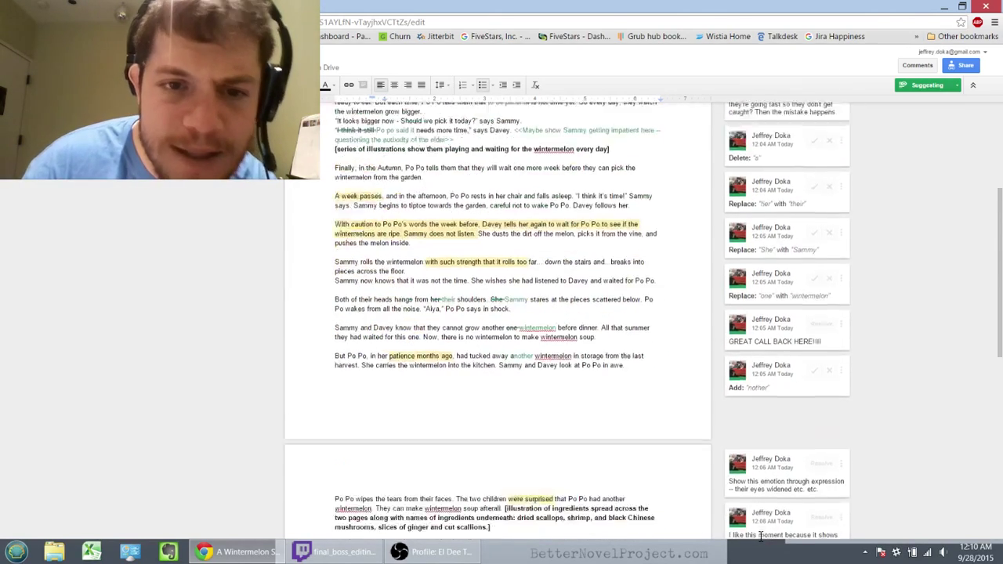
pyautogui.scroll(-7, 761, 536)
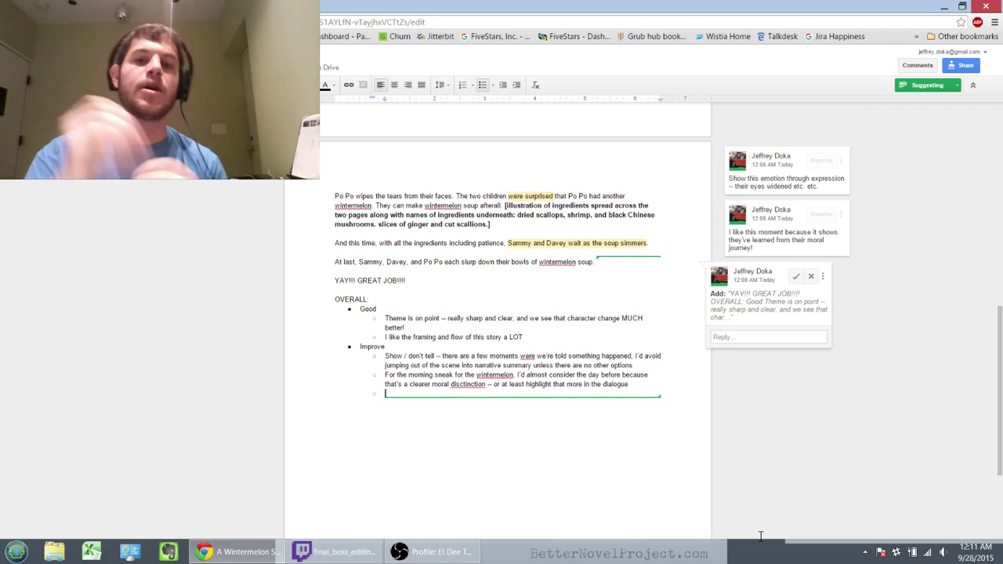
pyautogui.scroll(2, 760, 536)
pyautogui.scroll(15, 760, 536)
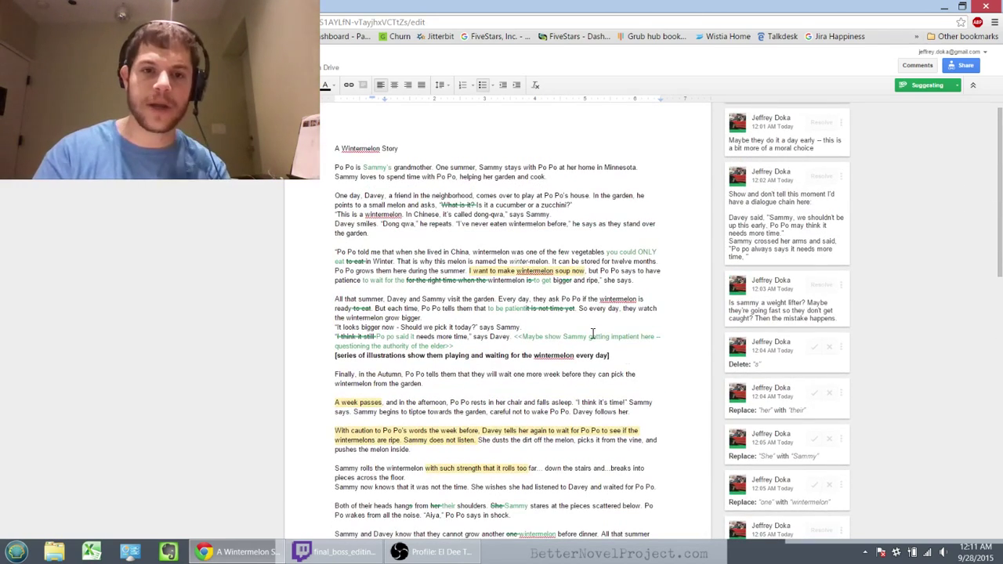
pyautogui.click(767, 353)
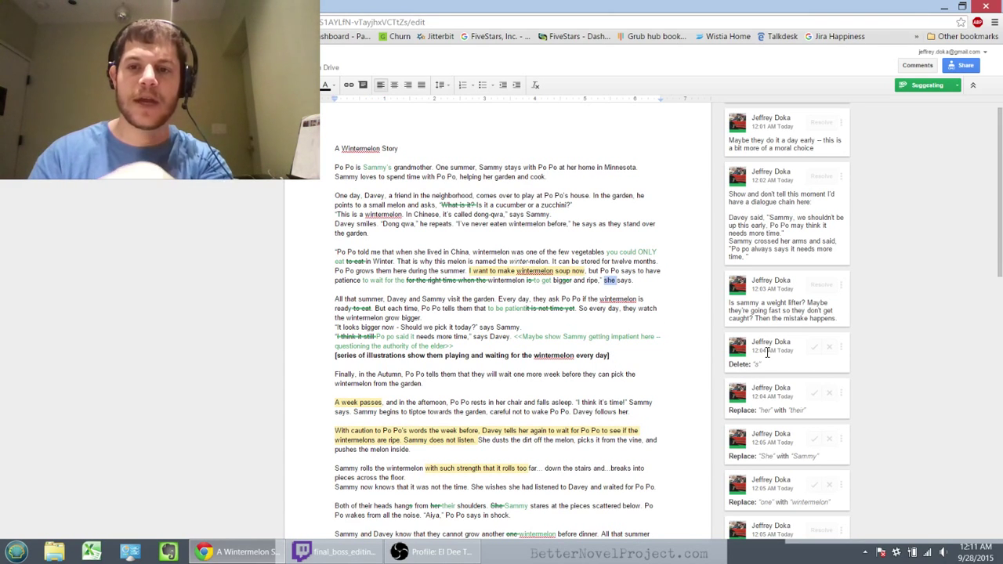
pyautogui.scroll(-20, 766, 352)
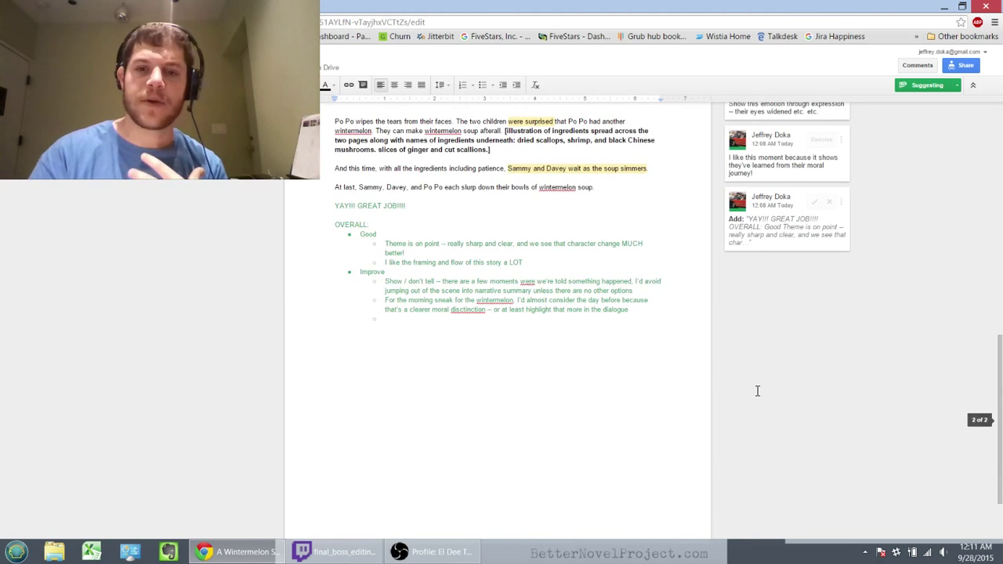
# Step: Write the third Improve point: 'Consider just doing a final editing pass for phrasing and language sharpening'
pyautogui.write('C')
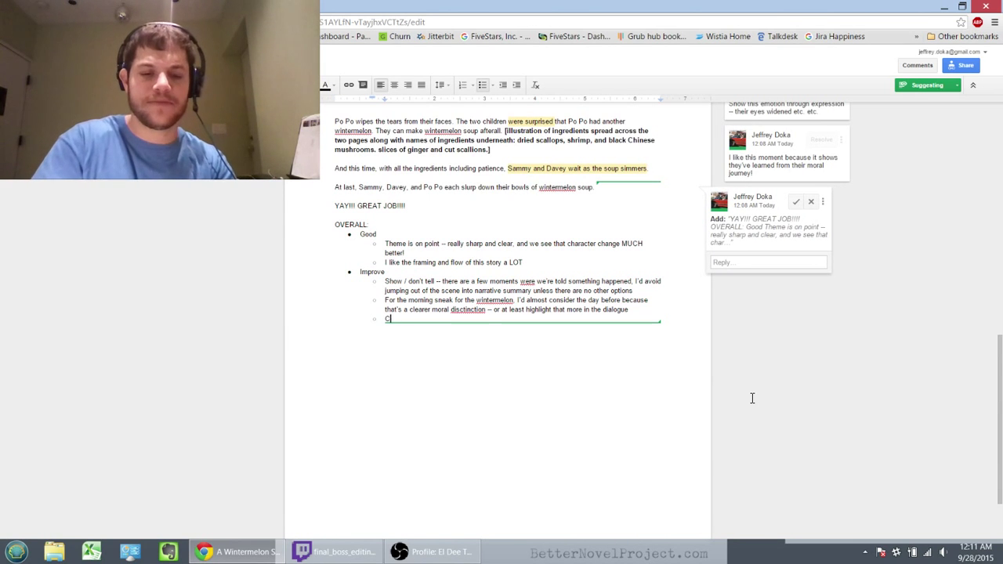
pyautogui.write('onsider just doing a ')
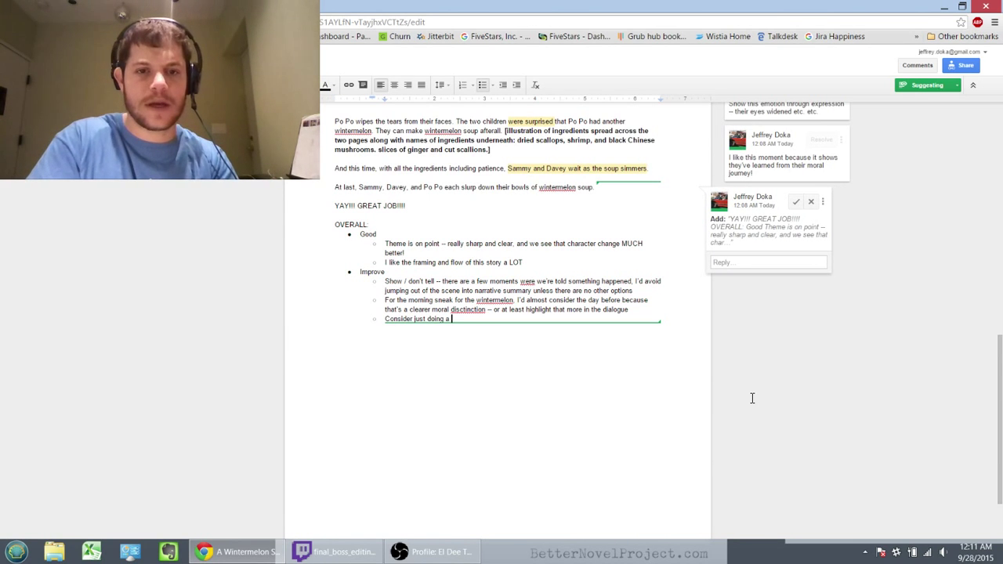
pyautogui.write('final pass')
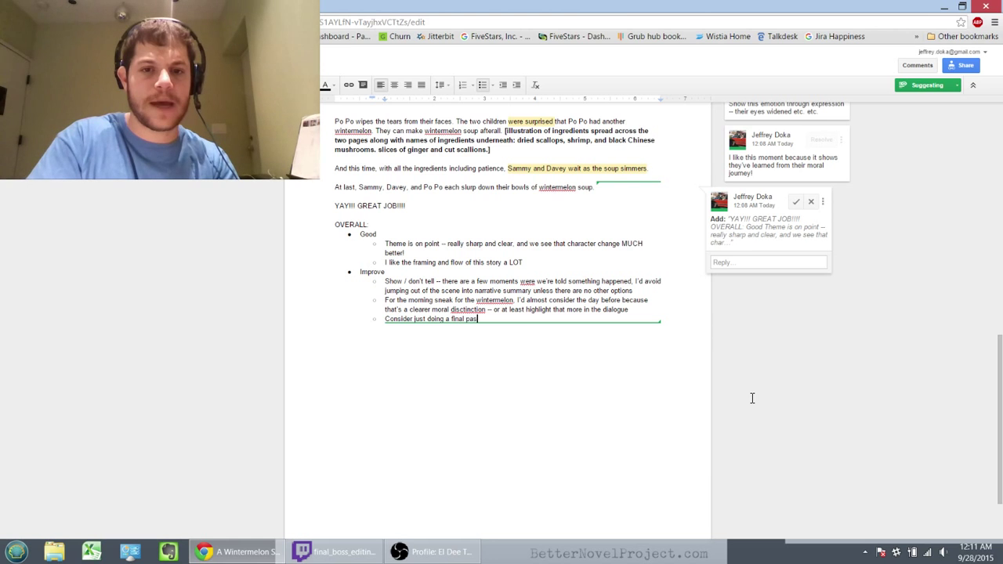
pyautogui.press('BackSpace')
pyautogui.press('BackSpace')
pyautogui.press('BackSpace')
pyautogui.press('BackSpace')
pyautogui.press('BackSpace')
pyautogui.write('edit')
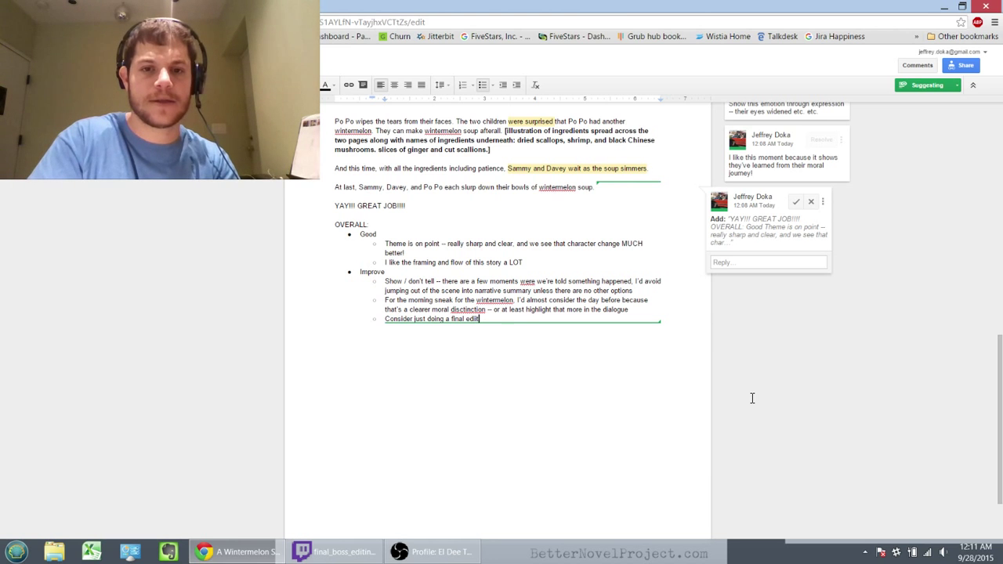
pyautogui.write('ing pass fo')
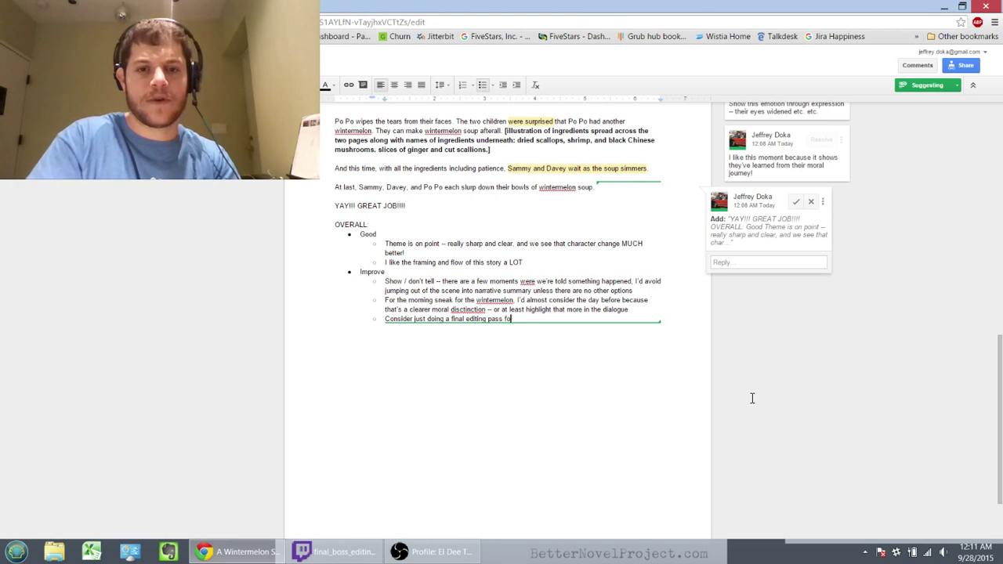
pyautogui.write('r phrasing an')
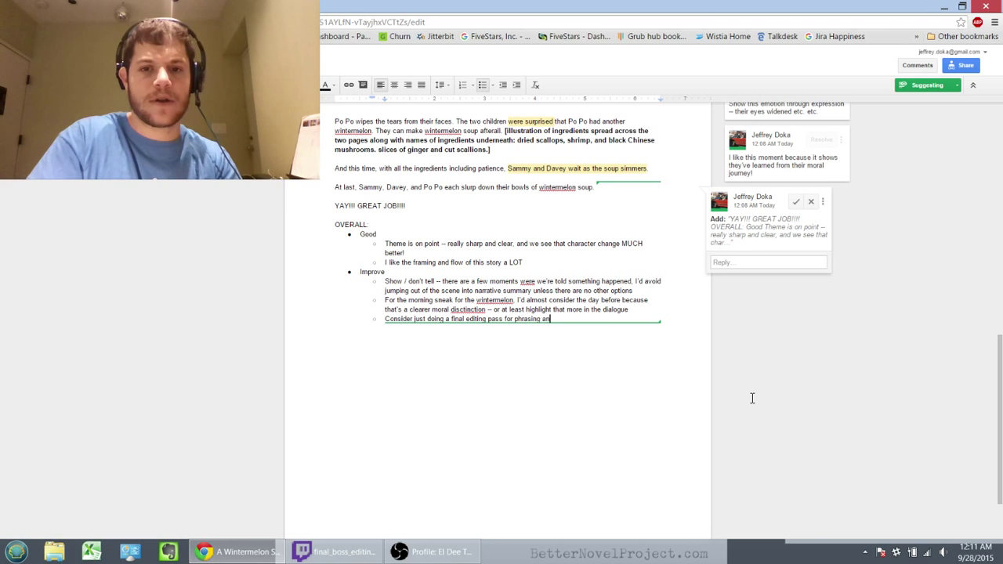
pyautogui.write('d language al')
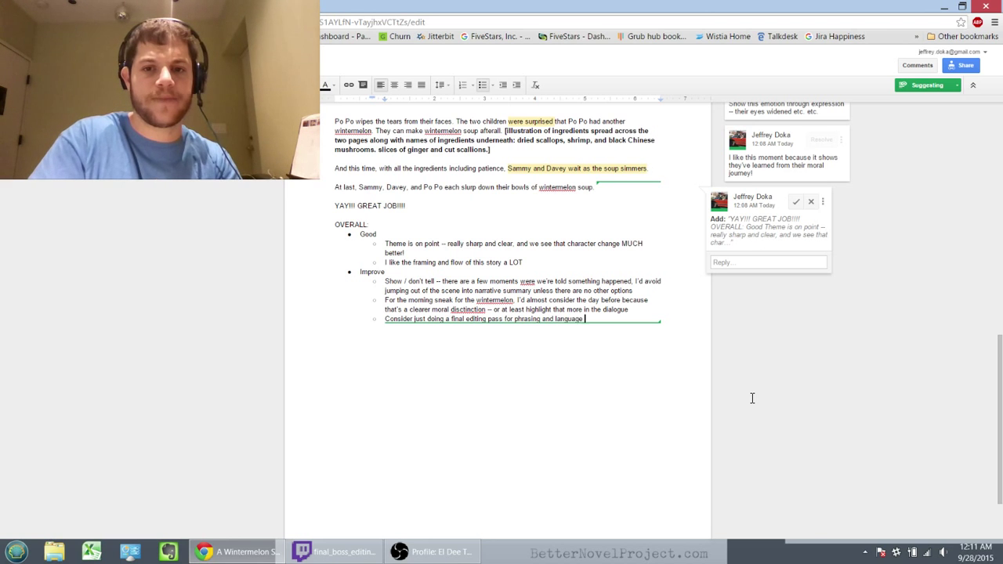
pyautogui.press('BackSpace')
pyautogui.press('BackSpace')
pyautogui.write('sharpening')
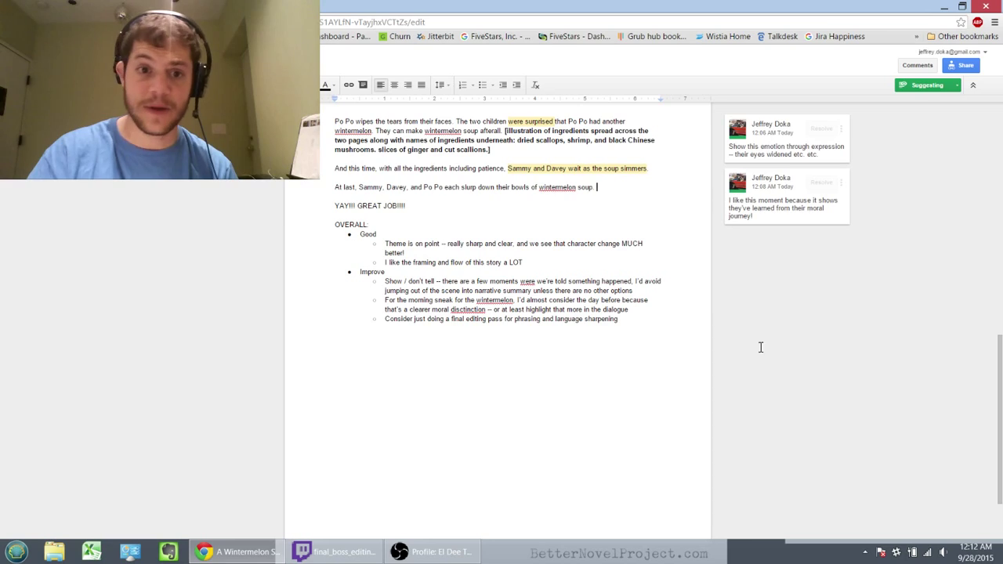
# Step: Scroll up and down the draft to locate the framing-and-flow point under Good
pyautogui.scroll(5, 741, 401)
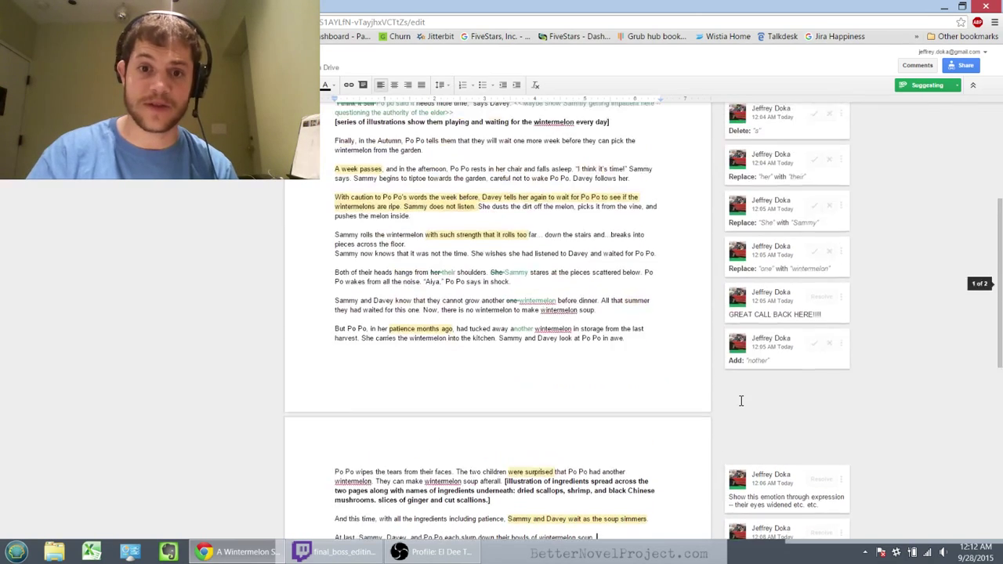
pyautogui.scroll(4, 741, 400)
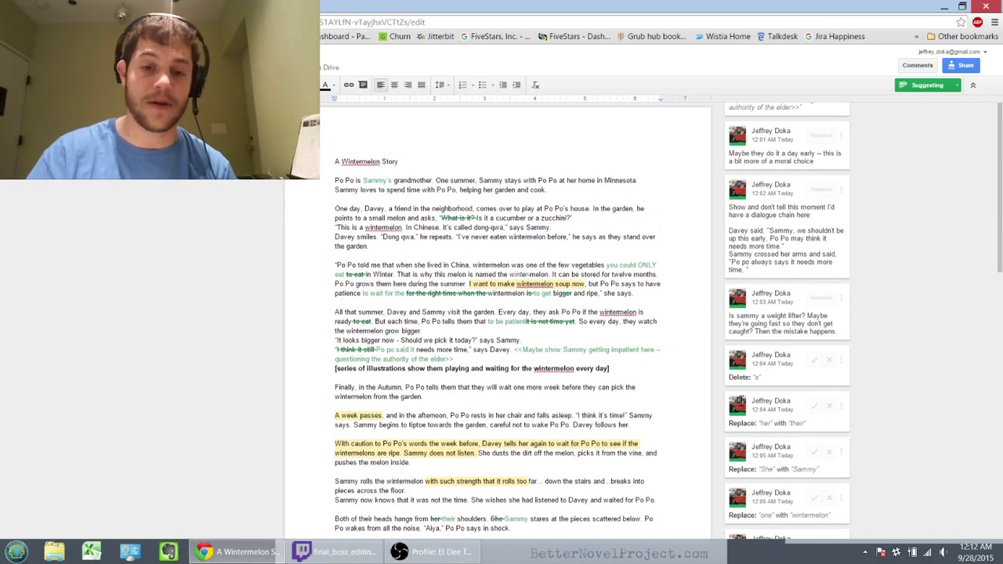
pyautogui.scroll(-10, 740, 402)
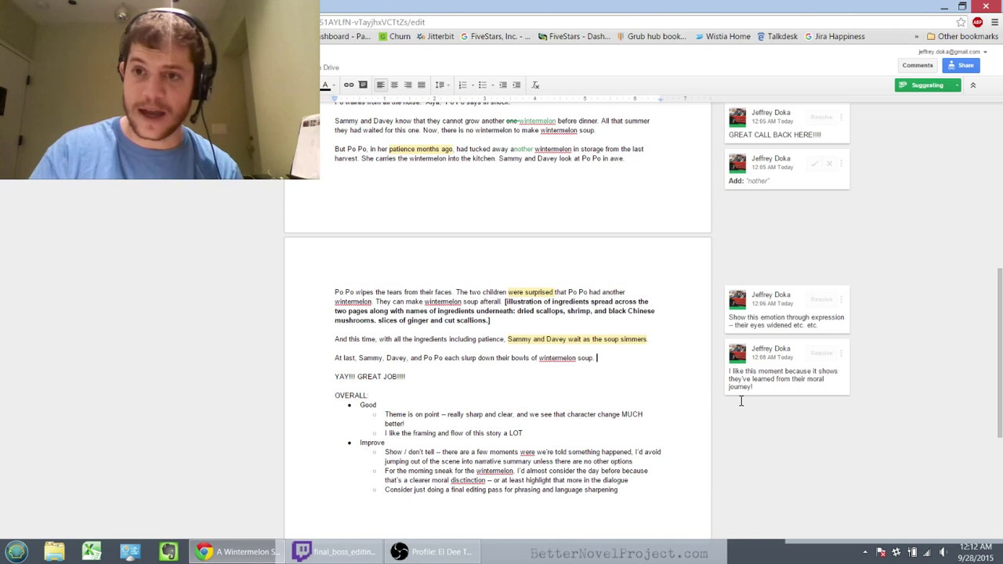
pyautogui.scroll(5, 741, 400)
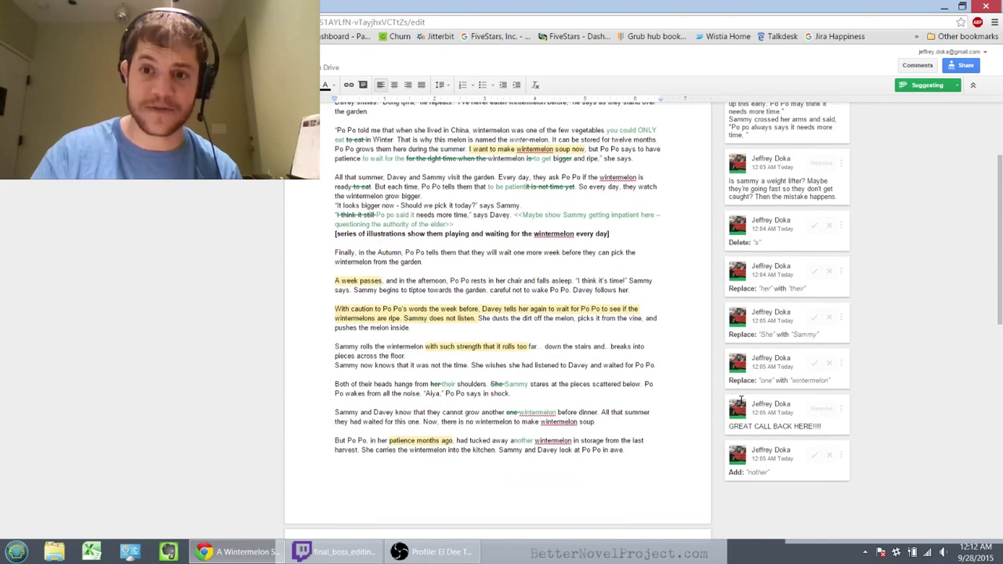
pyautogui.scroll(2, 741, 401)
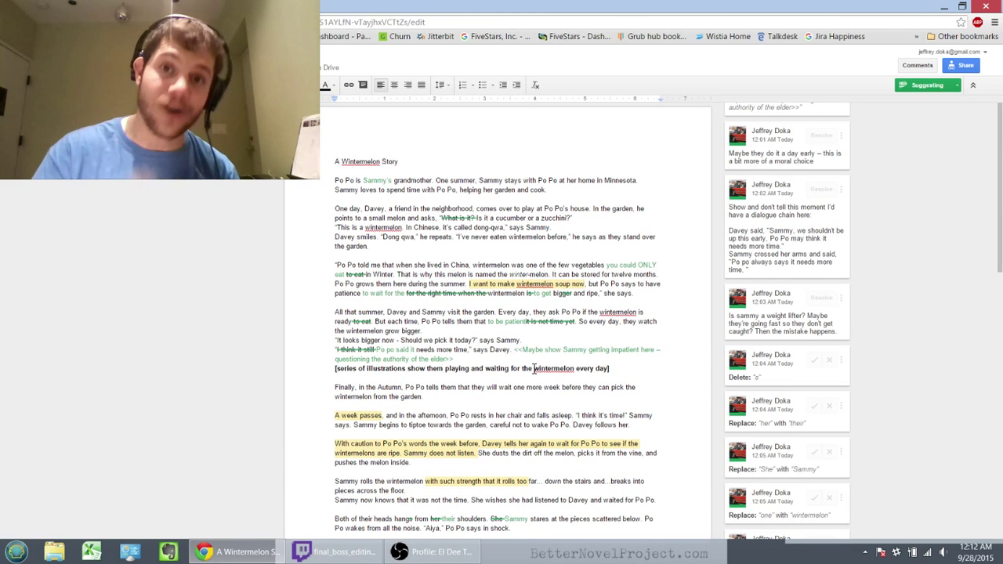
pyautogui.scroll(-7, 535, 368)
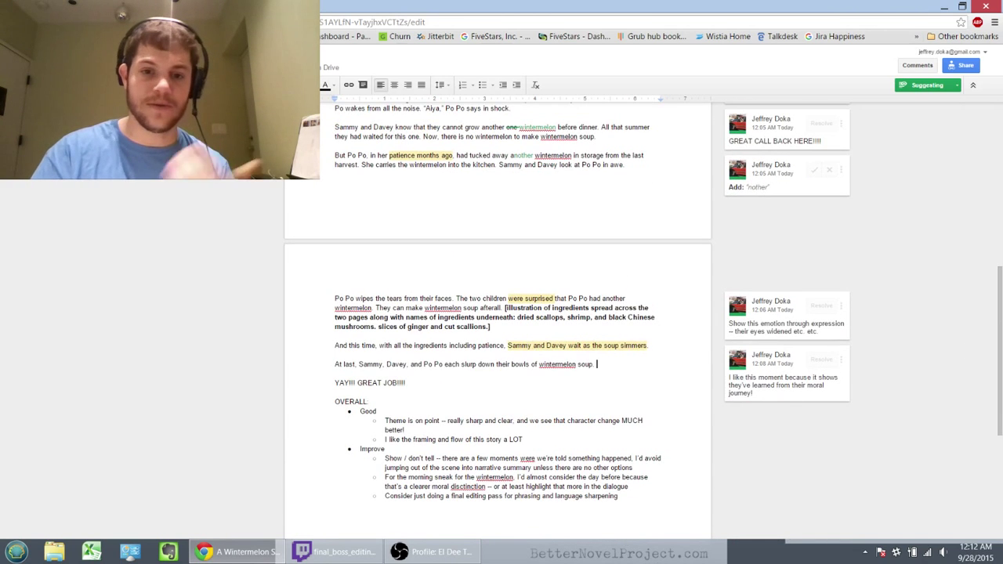
# Step: Add the Good sub-bullet 'Trimming down the number of kids was the RIGHT decision.' and accept it
pyautogui.press('Down')
pyautogui.press('Down')
pyautogui.press('Down')
pyautogui.press('Down')
pyautogui.press('Down')
pyautogui.press('Down')
pyautogui.press('Down')
pyautogui.press('Down')
pyautogui.press('Return')
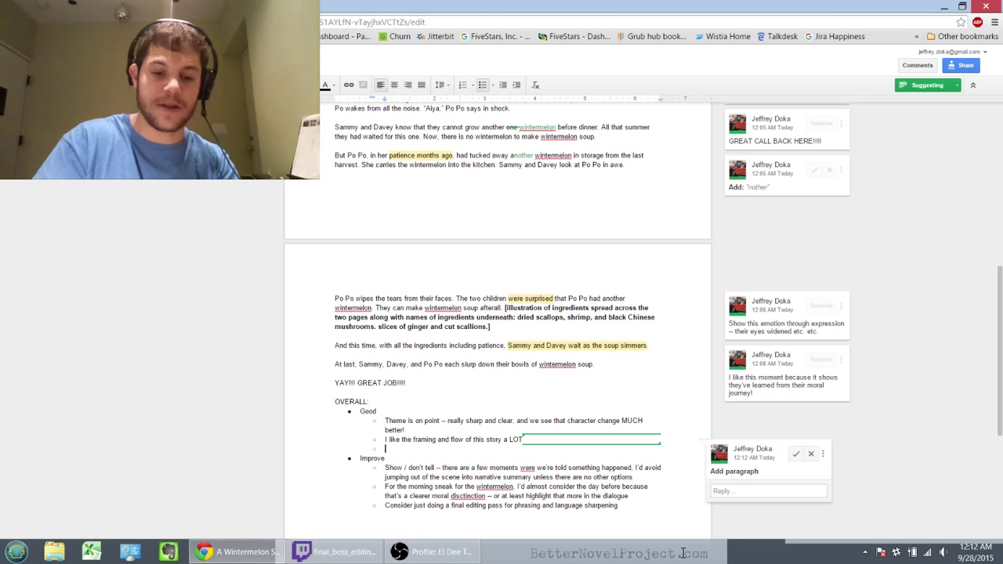
pyautogui.write('Trimming down')
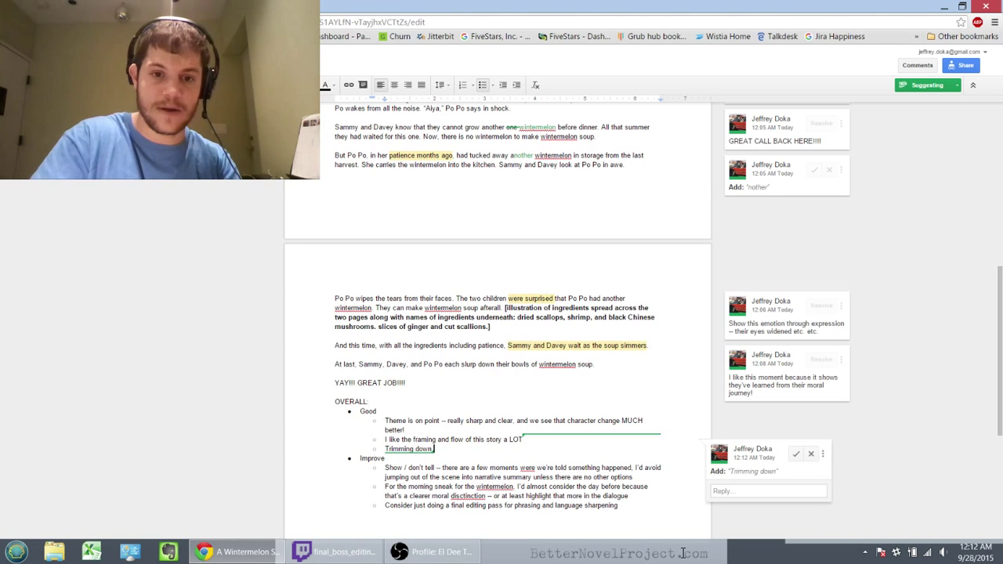
pyautogui.write(' the number of k')
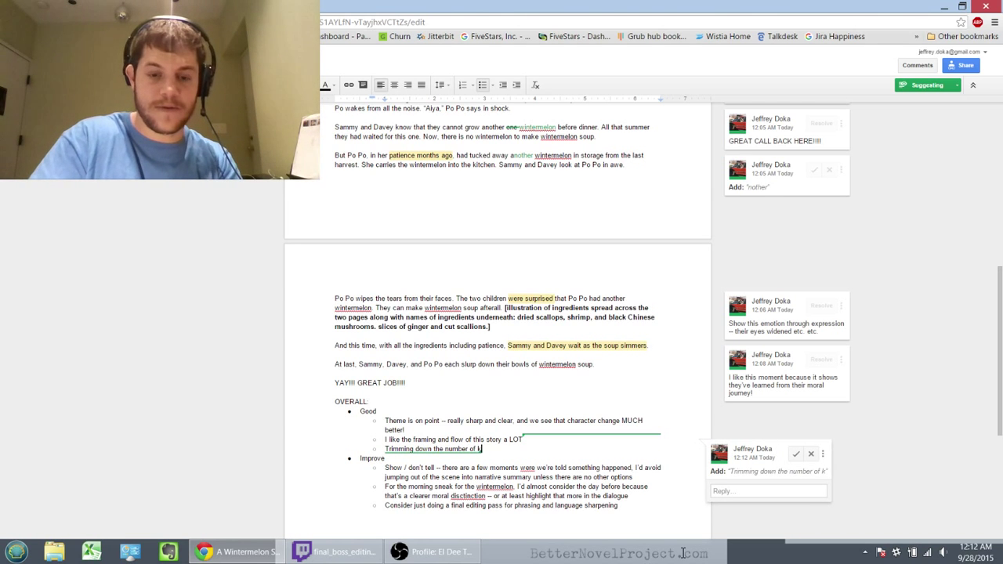
pyautogui.write('ids was the RIGH')
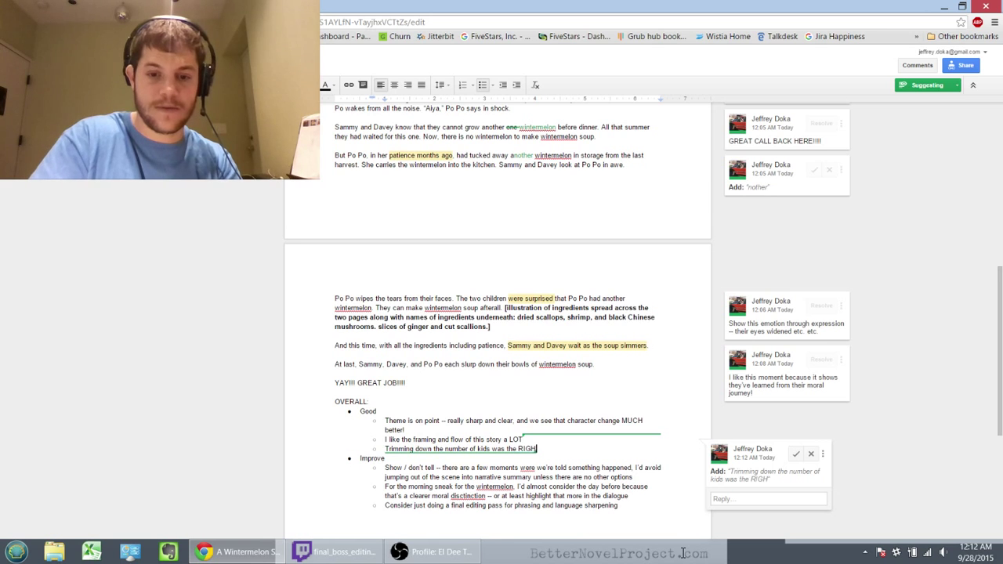
pyautogui.write('T decision.')
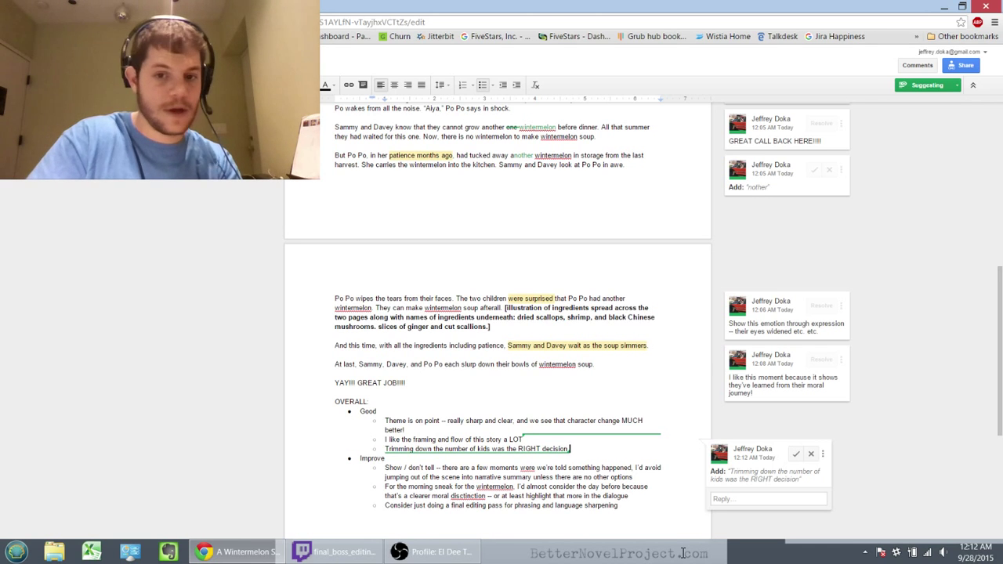
pyautogui.press('Tab')
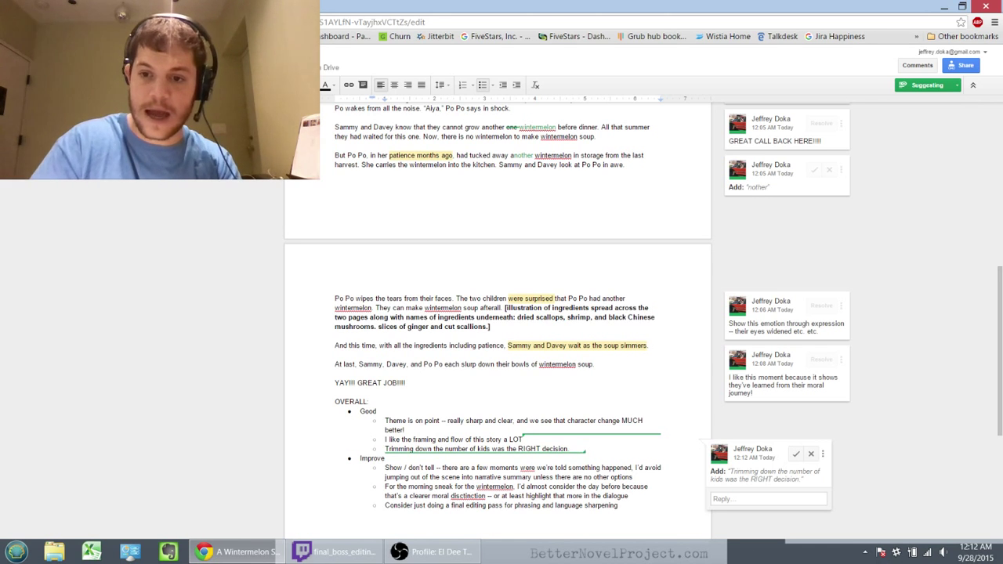
pyautogui.click(524, 439)
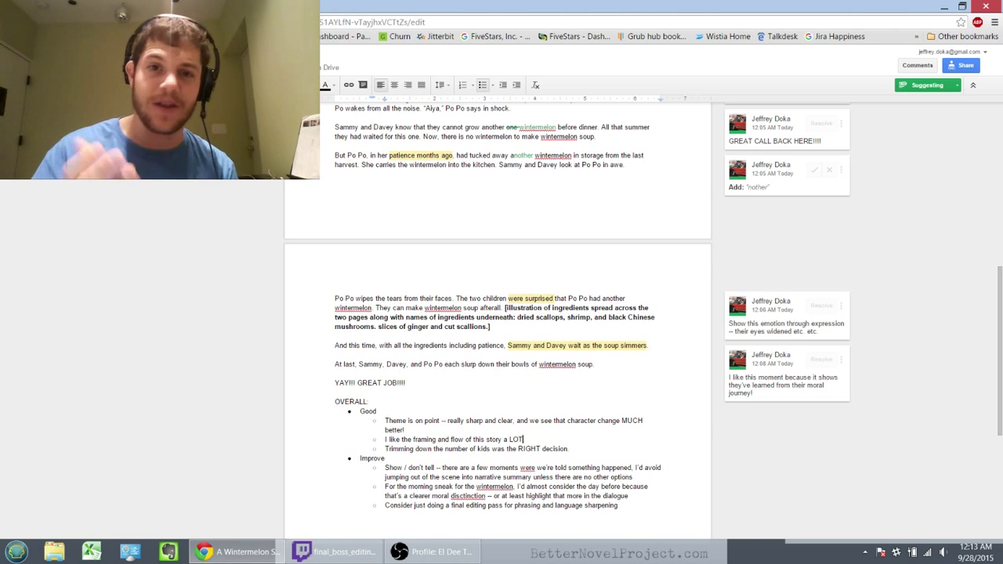
# Step: Scroll up the document and bring the OBS window in front of it
pyautogui.scroll(6, 497, 314)
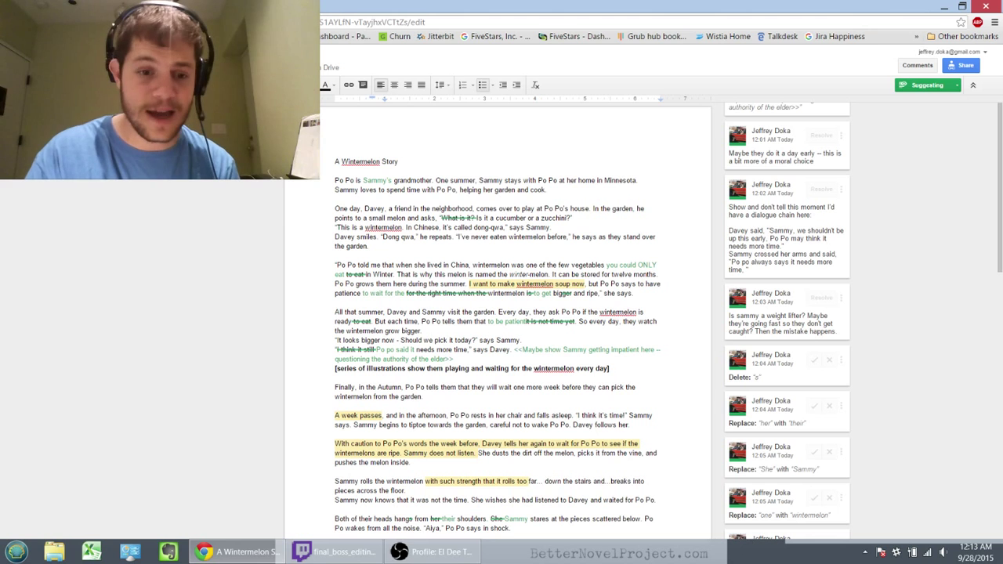
pyautogui.click(431, 552)
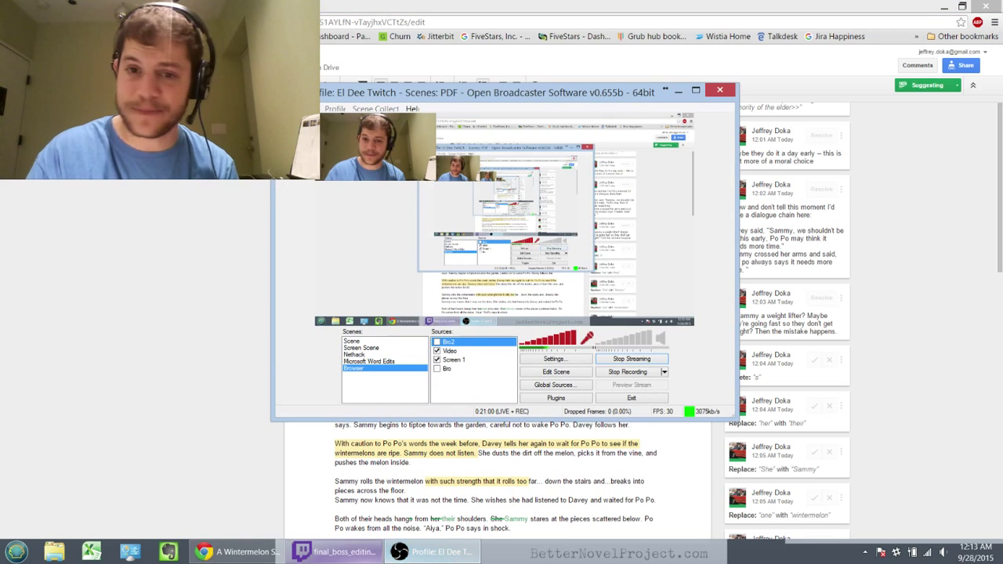